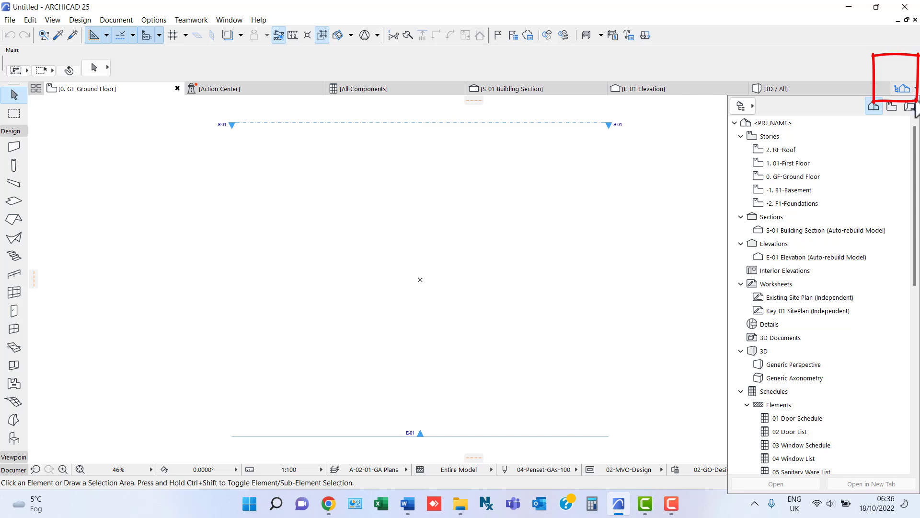
Show the Navigator palette docked beside the floor plan and check its entry among the available palettes
mouse_move(915, 147)
mouse_down()
mouse_move(915, 290)
mouse_move(913, 139)
mouse_up()
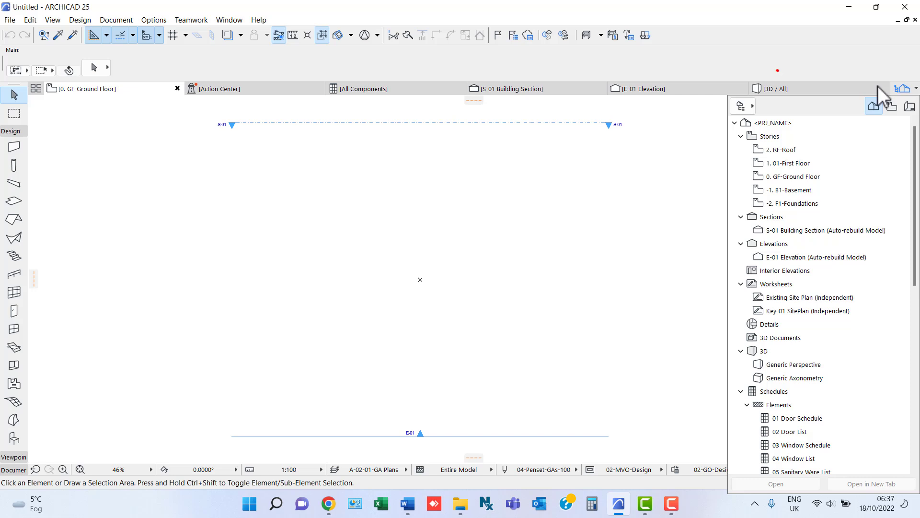
right_click(817, 106)
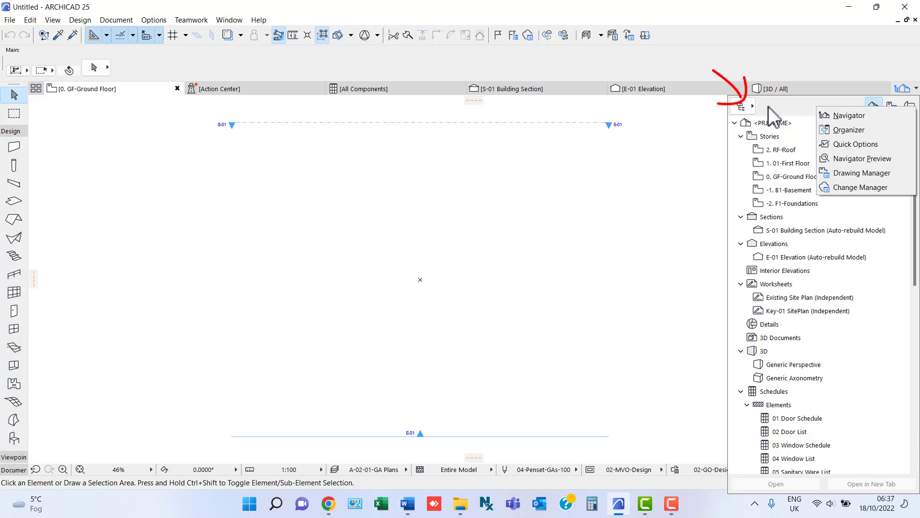
click(746, 107)
click(745, 107)
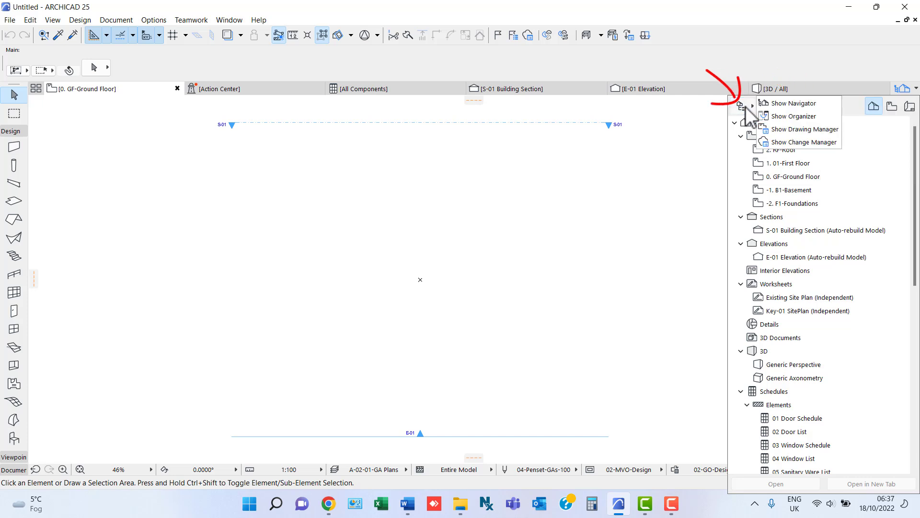
click(794, 104)
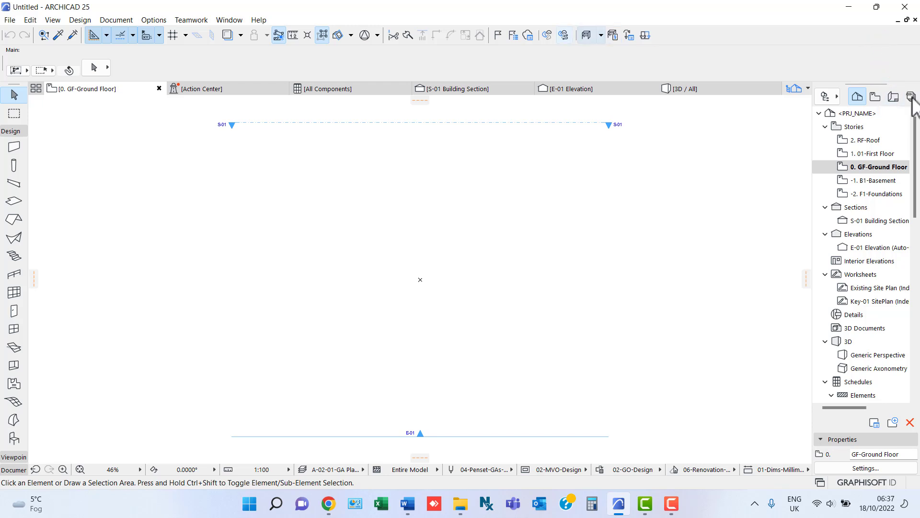
click(229, 20)
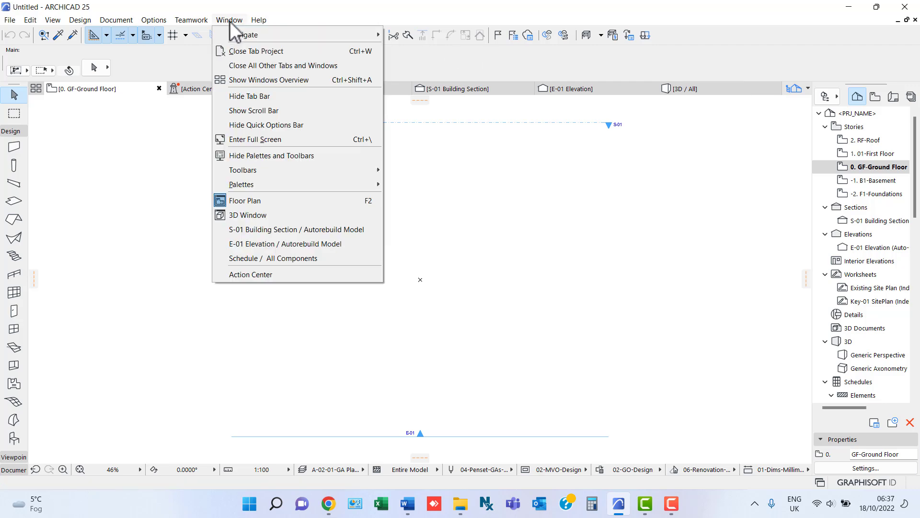
mouse_move(256, 186)
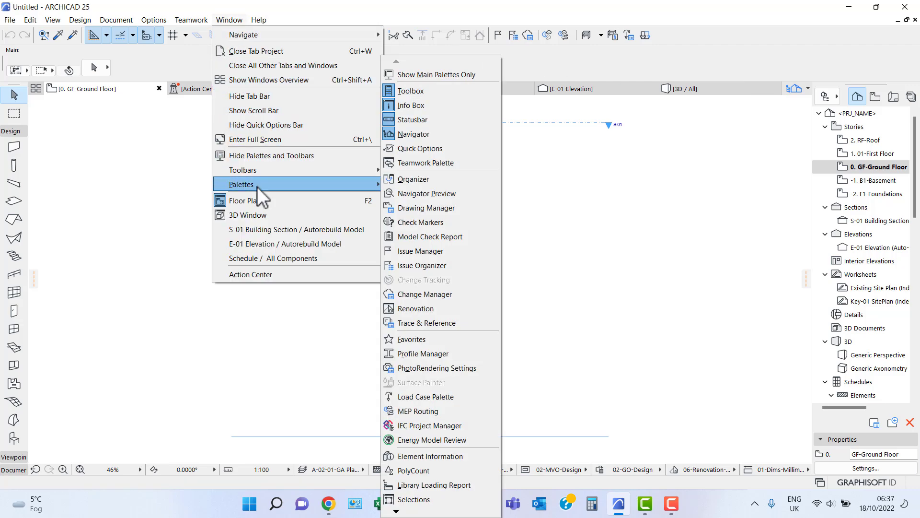
click(428, 134)
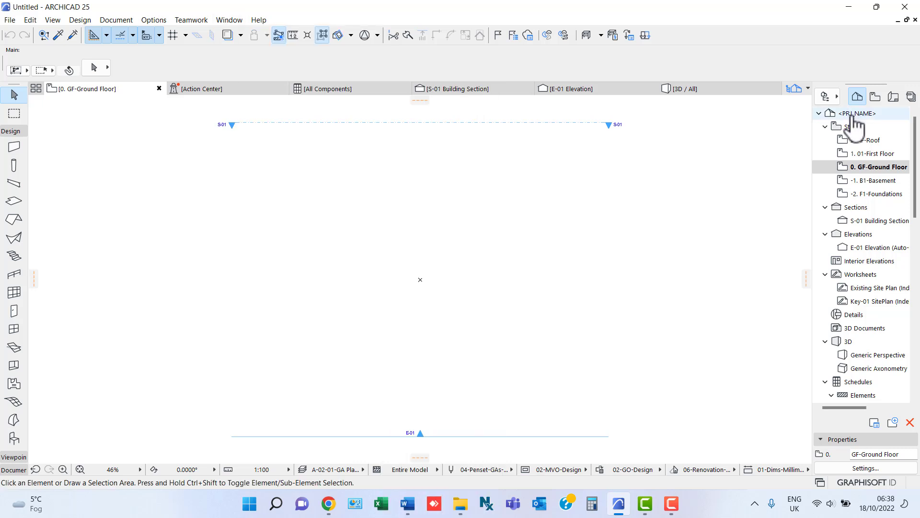
Set the Project Name to "The Navigator" in the Project Info of the project root
right_click(852, 116)
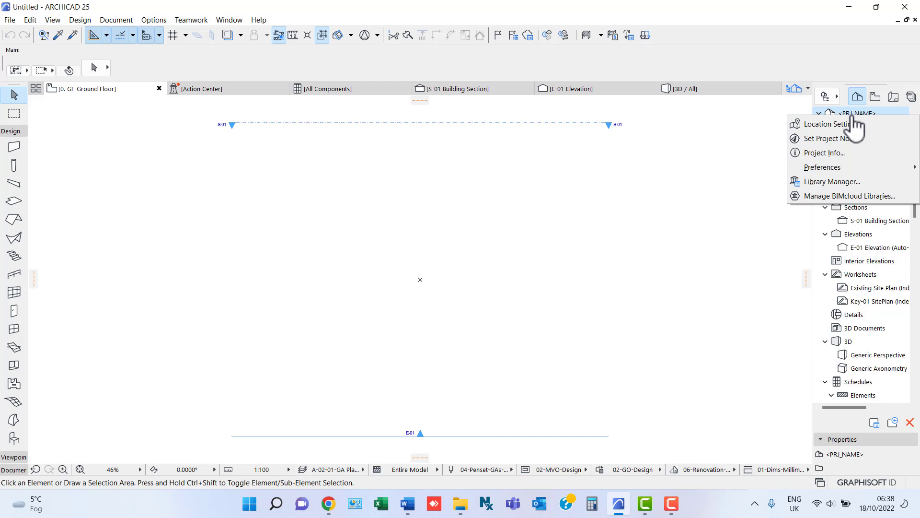
click(837, 154)
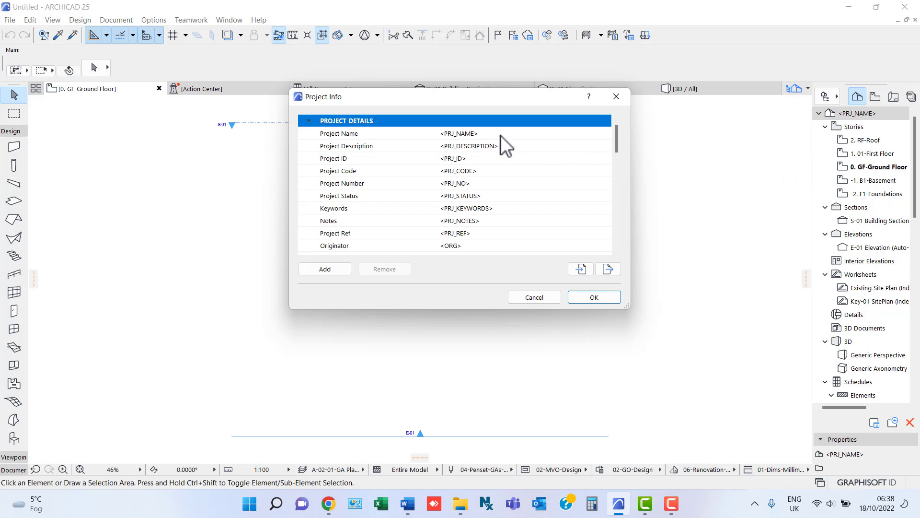
click(467, 134)
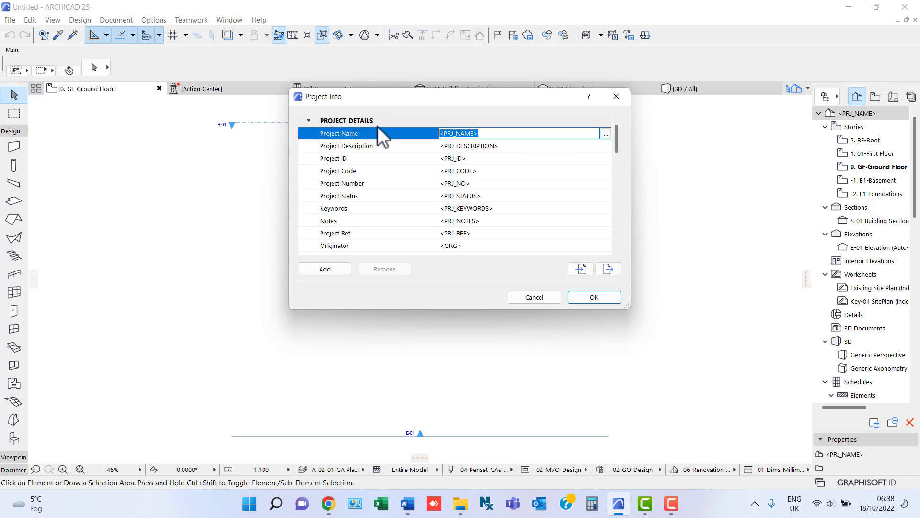
text(The Navigator)
key(Return)
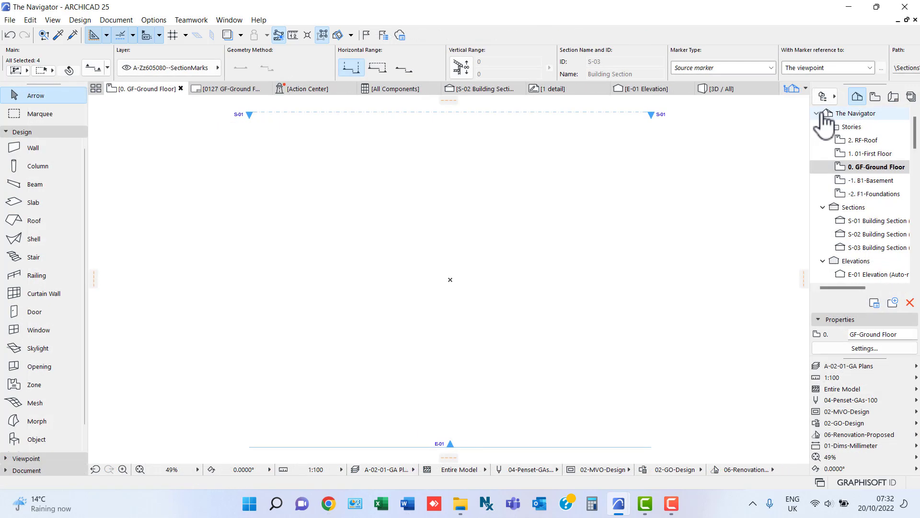
Open the project's Location Settings and review the Site Full Address fields, accepting them as they are
right_click(852, 115)
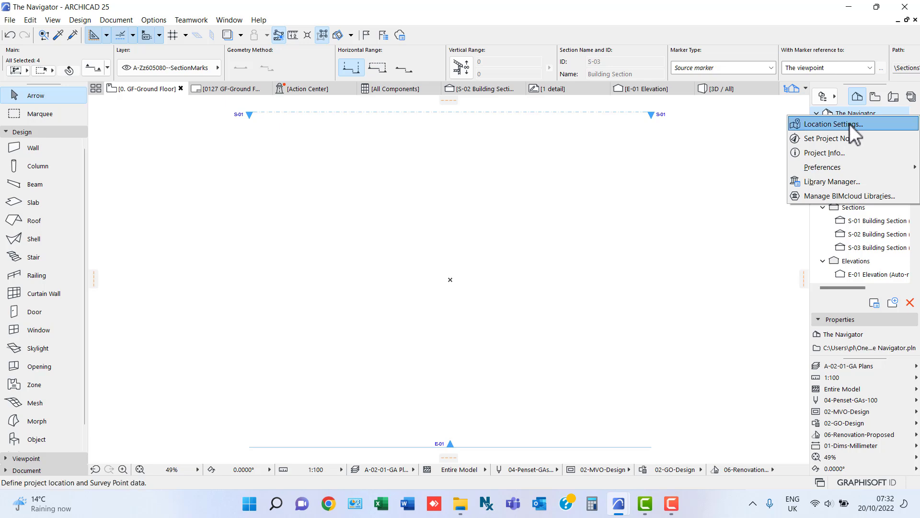
click(849, 123)
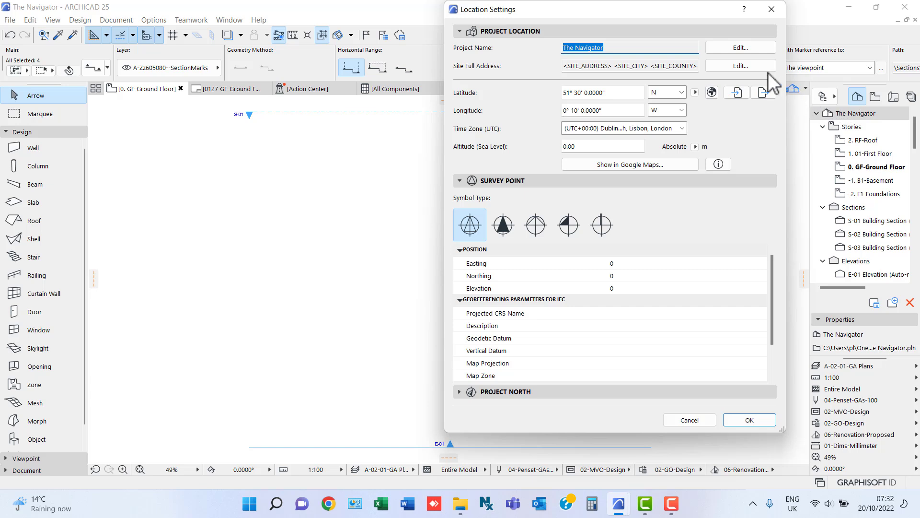
click(755, 67)
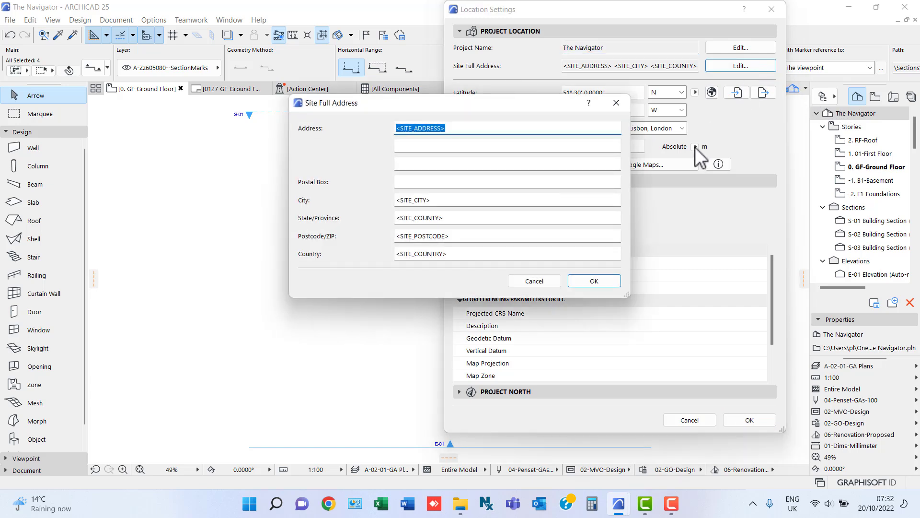
click(594, 280)
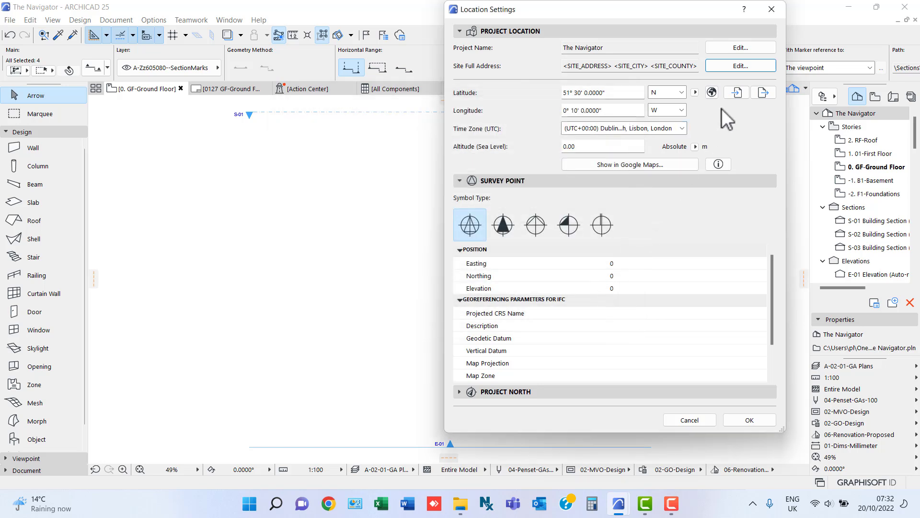
View the North/South options for the latitude and the East/West options for the longitude
click(681, 92)
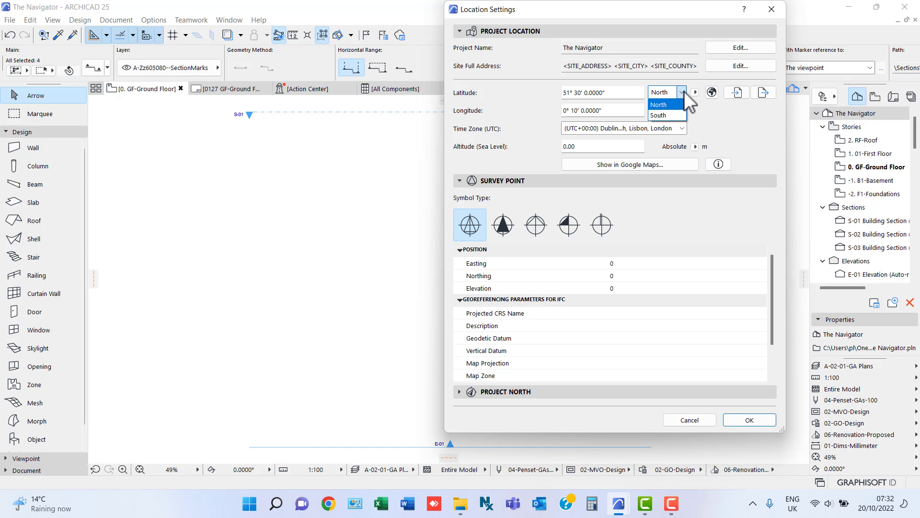
click(683, 92)
click(680, 109)
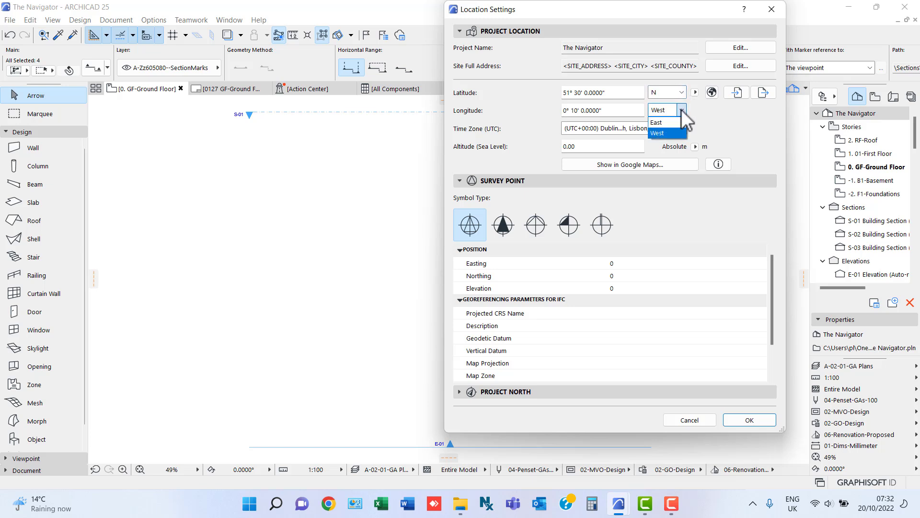
click(680, 110)
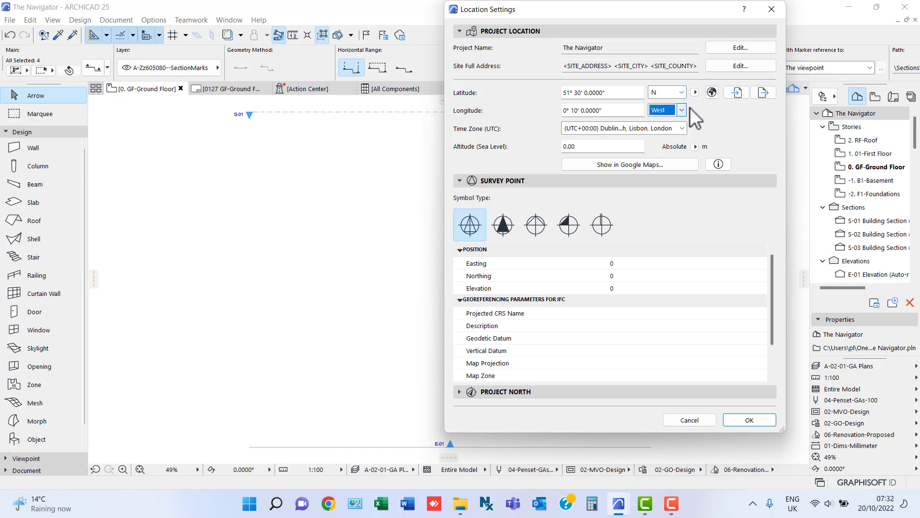
Browse the list of predefined cities through to the World entries and close it
click(711, 92)
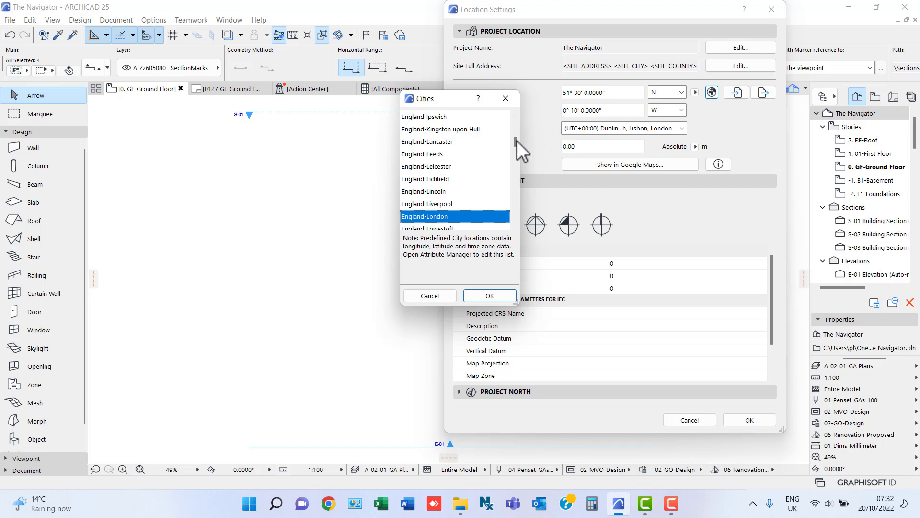
drag(515, 142, 517, 237)
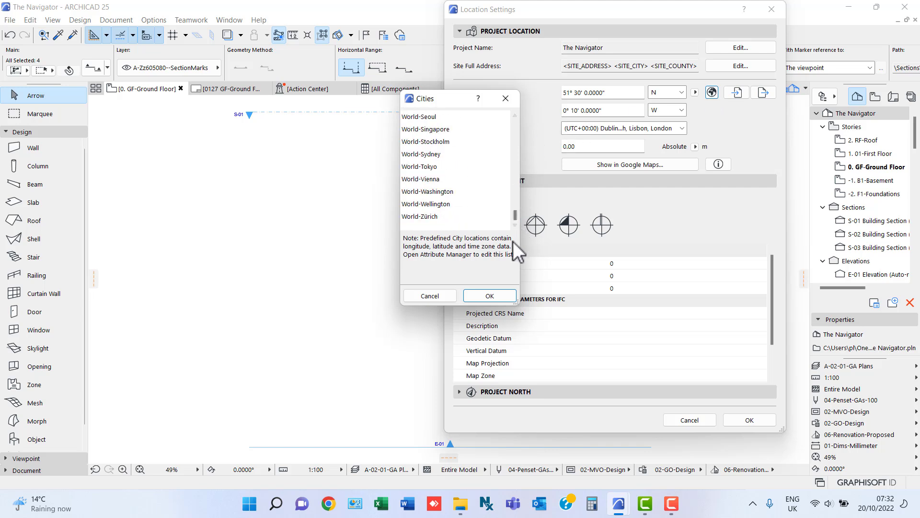
click(485, 295)
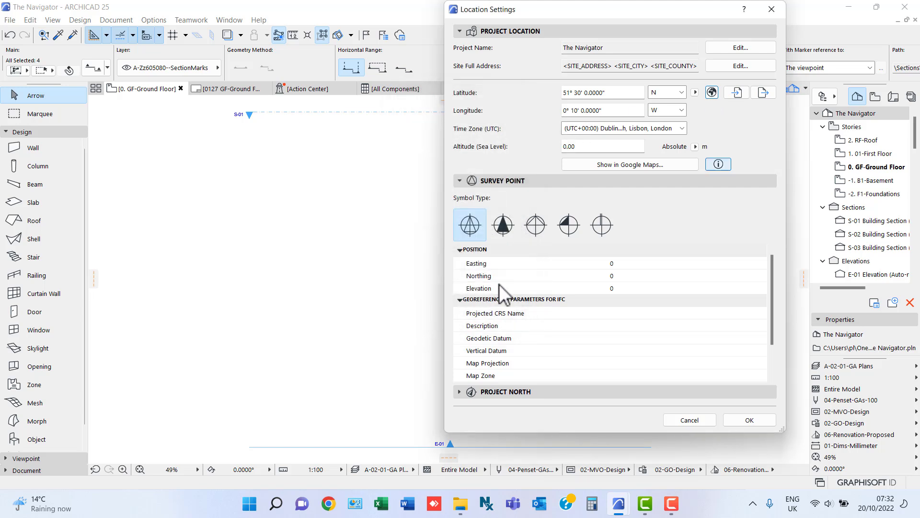
View the project location file import dialog and the list of available time zones without choosing anything
click(739, 94)
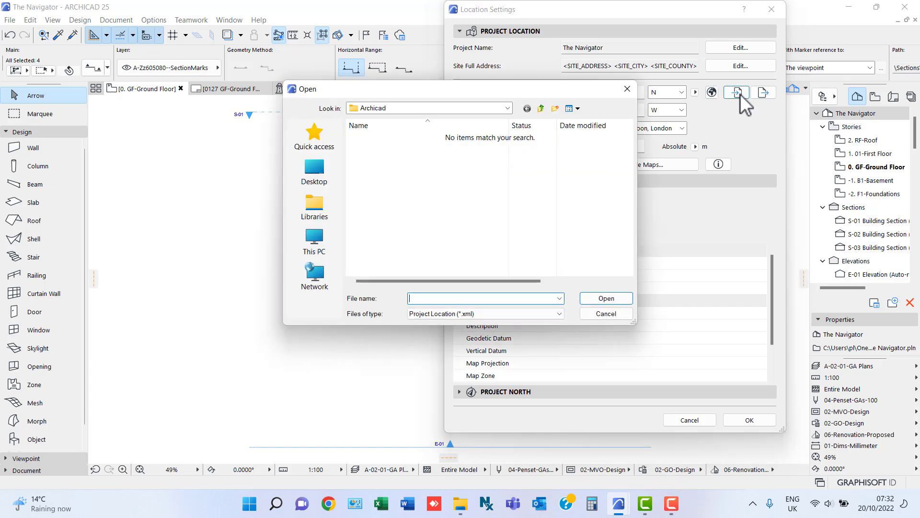
click(606, 313)
click(681, 129)
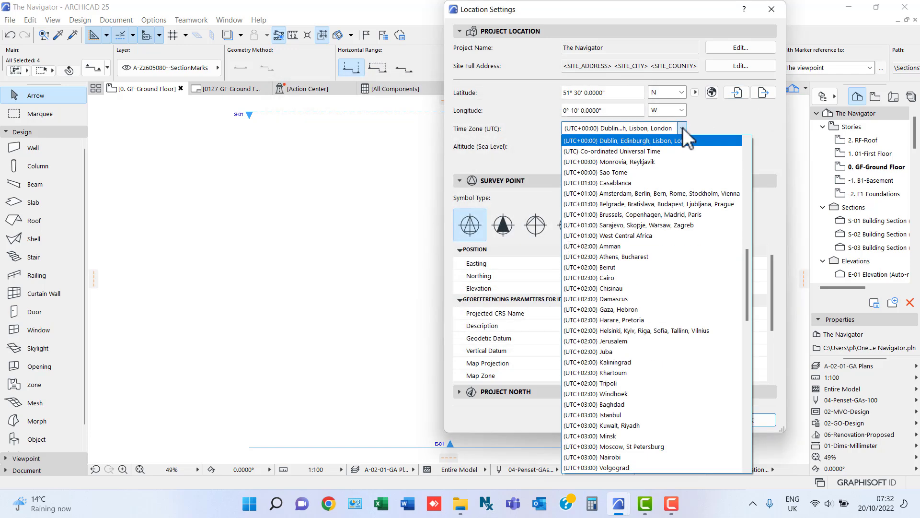
click(682, 128)
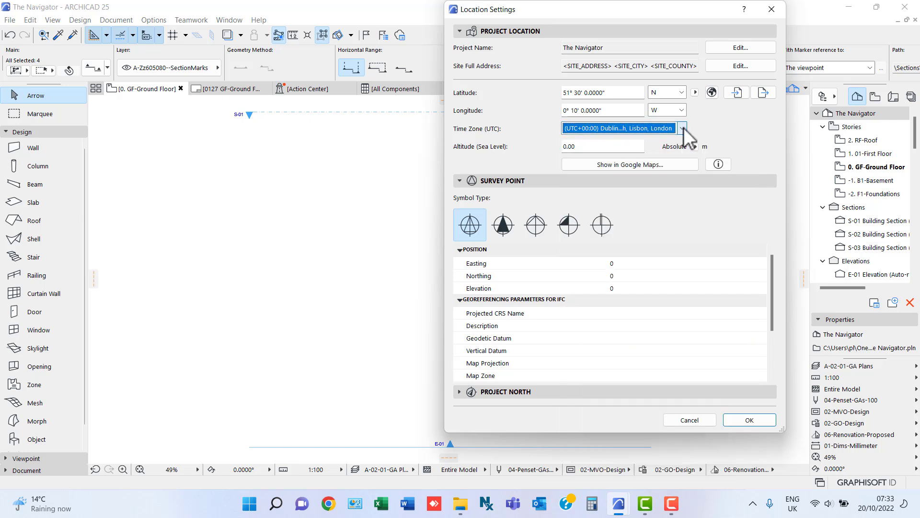
Show the project location in Google Maps and open the details of the point at the Victoria Memorial by Buckingham Palace
click(688, 164)
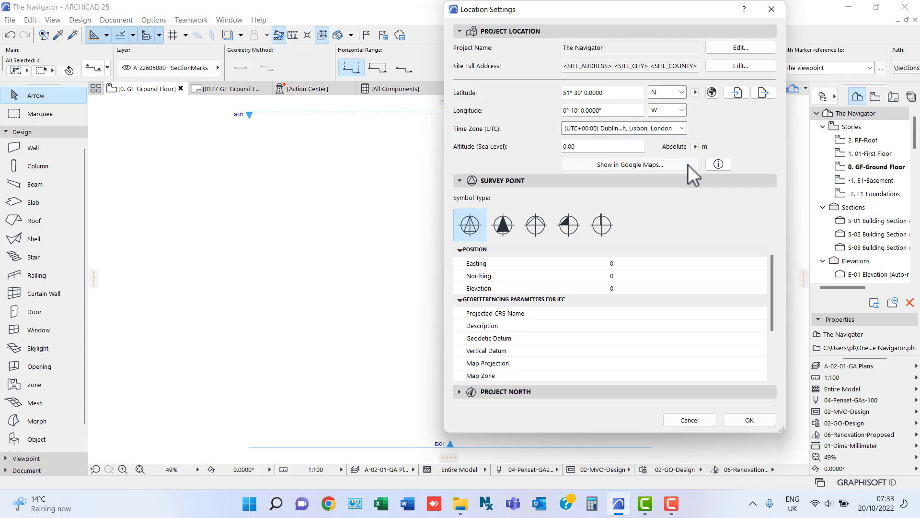
scroll(701, 195, down, 1)
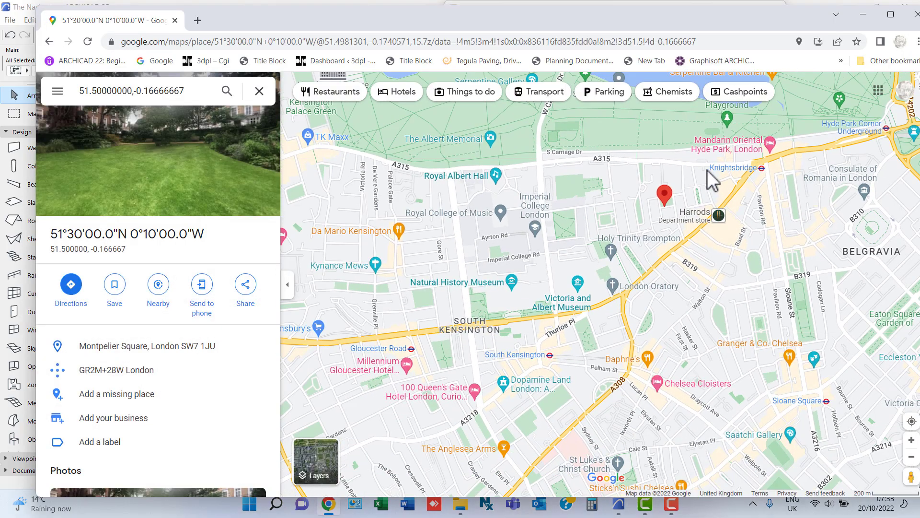
drag(708, 179, 355, 257)
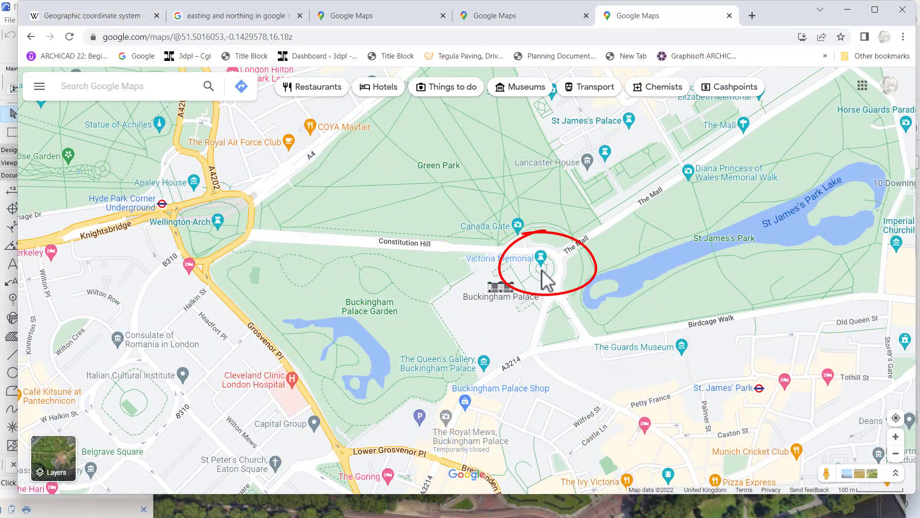
click(543, 269)
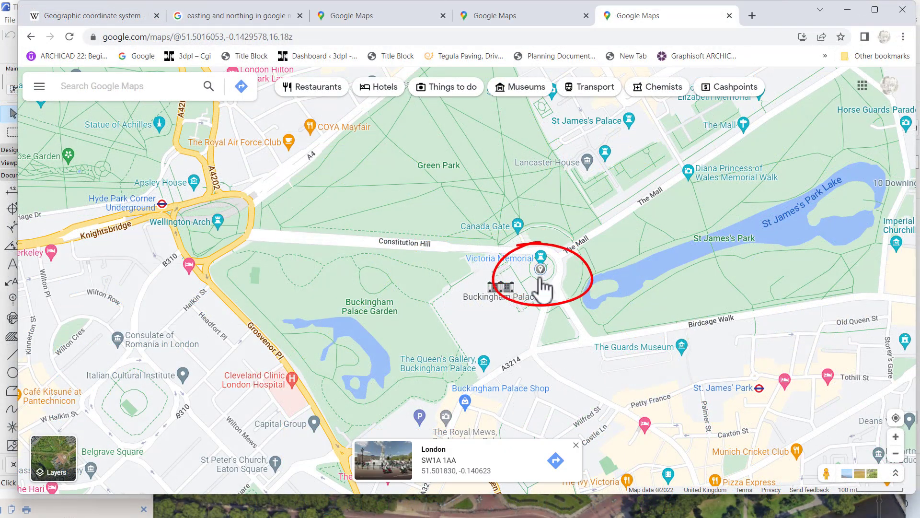
click(449, 471)
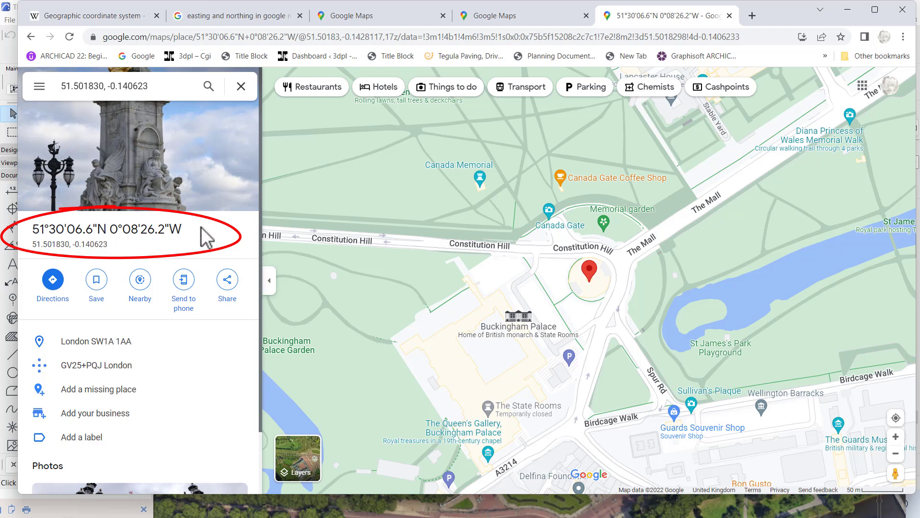
Copy the Victoria Memorial coordinates from Google Maps, in degree and decimal form, and paste them into a blank Notepad document
drag(108, 245, 30, 231)
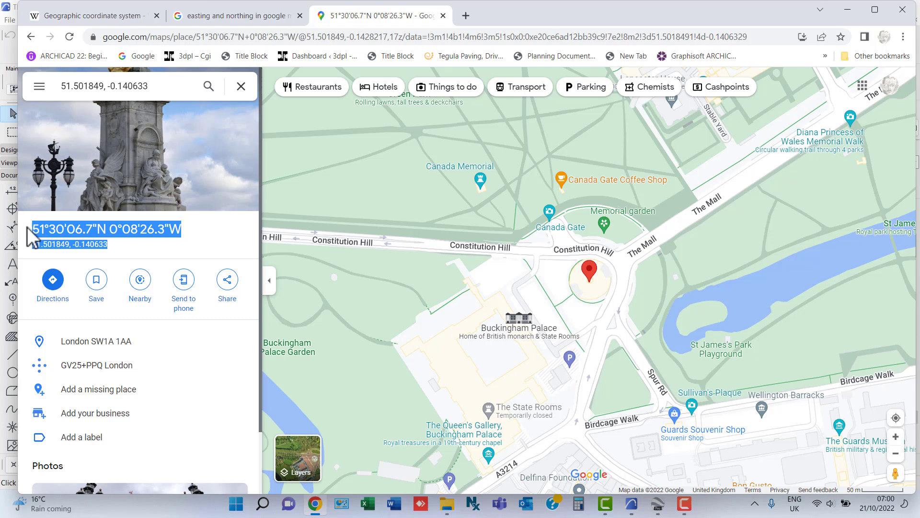
right_click(77, 231)
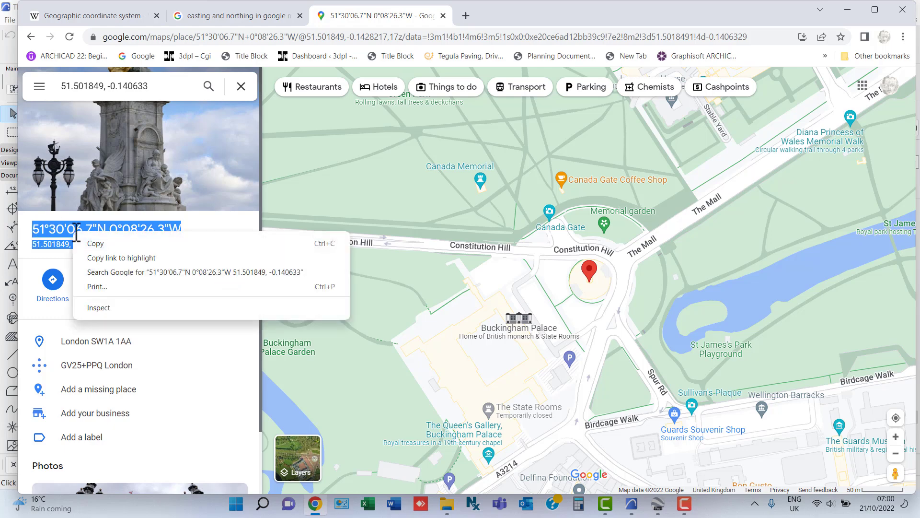
click(114, 242)
click(631, 503)
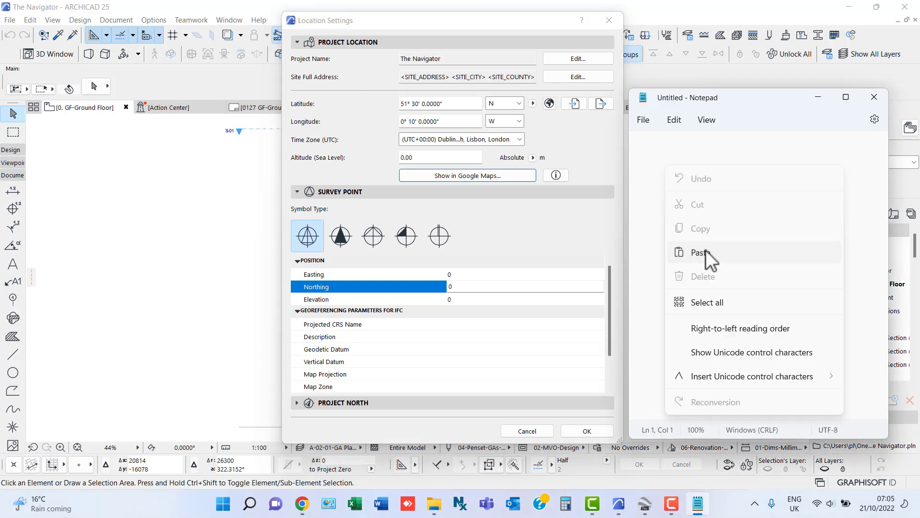
click(706, 249)
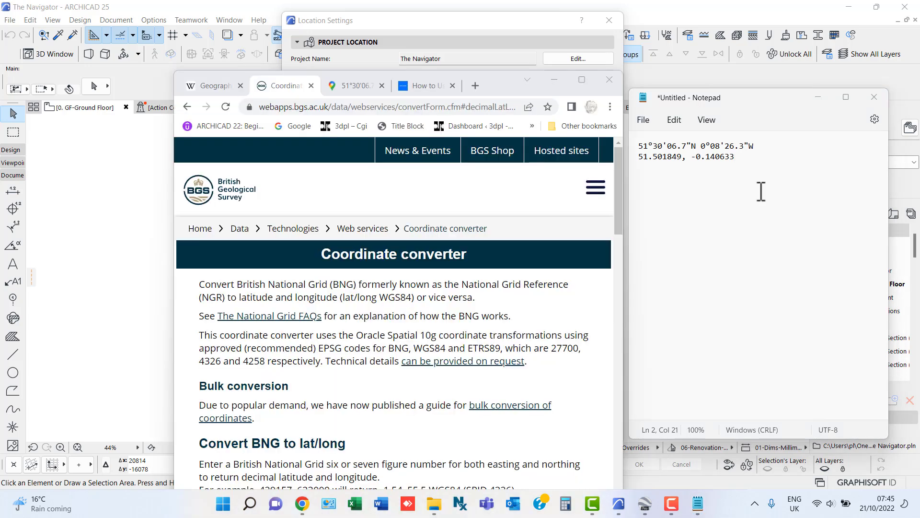
Convert decimal latitude 51.501849 and longitude -0.140633 to British National Grid in the BGS coordinate converter
drag(614, 194, 615, 266)
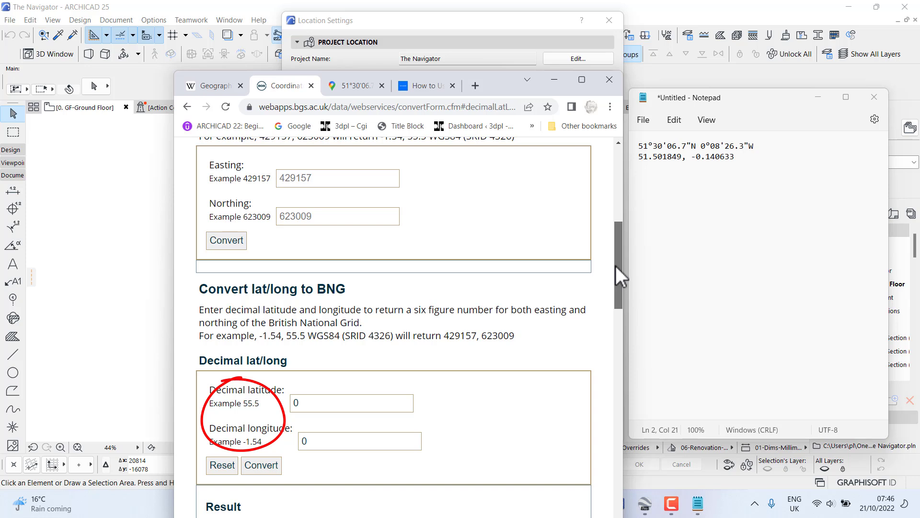
drag(616, 266, 616, 265)
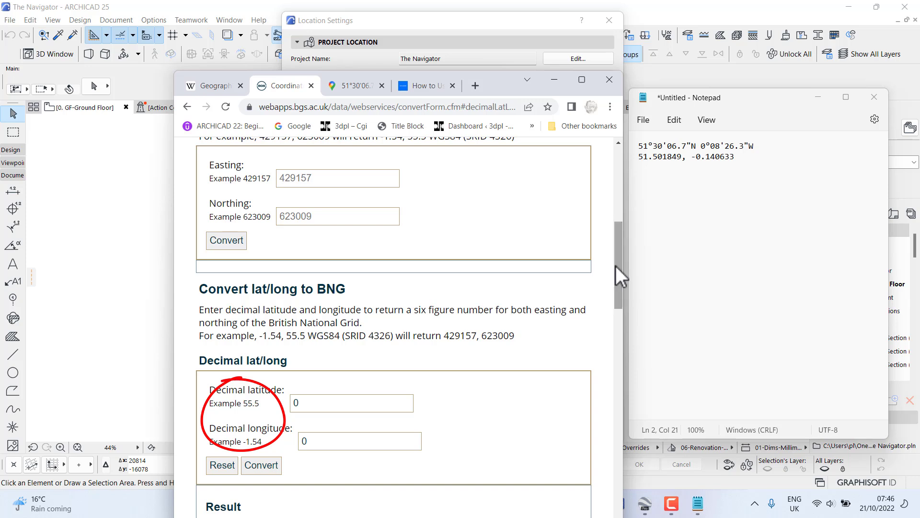
double_click(315, 402)
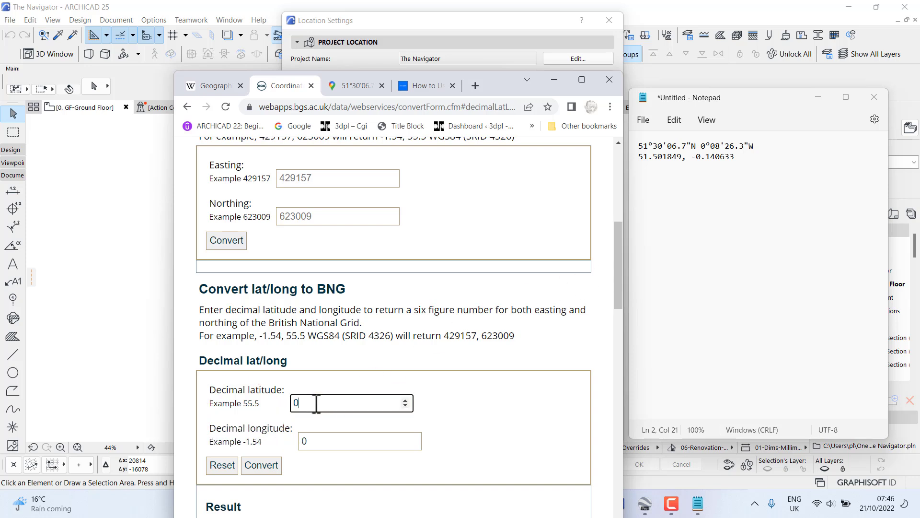
text(51.501)
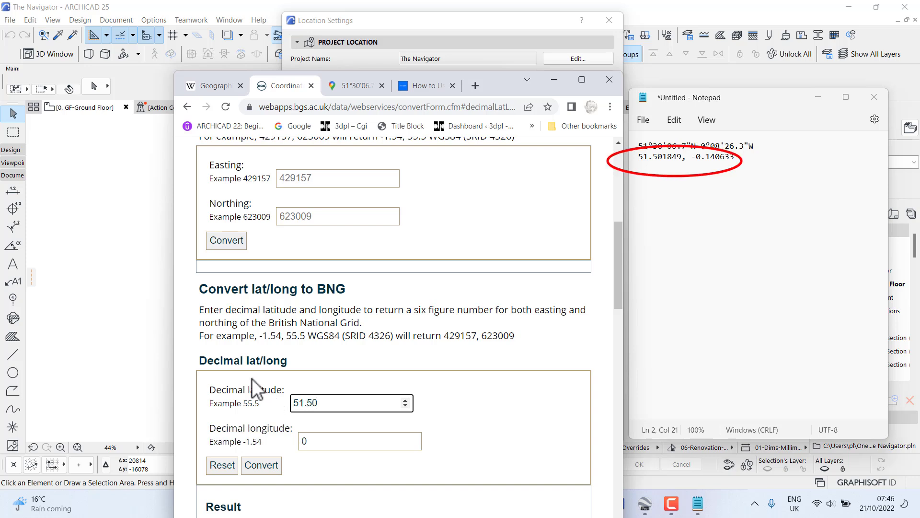
text(849)
key(Tab)
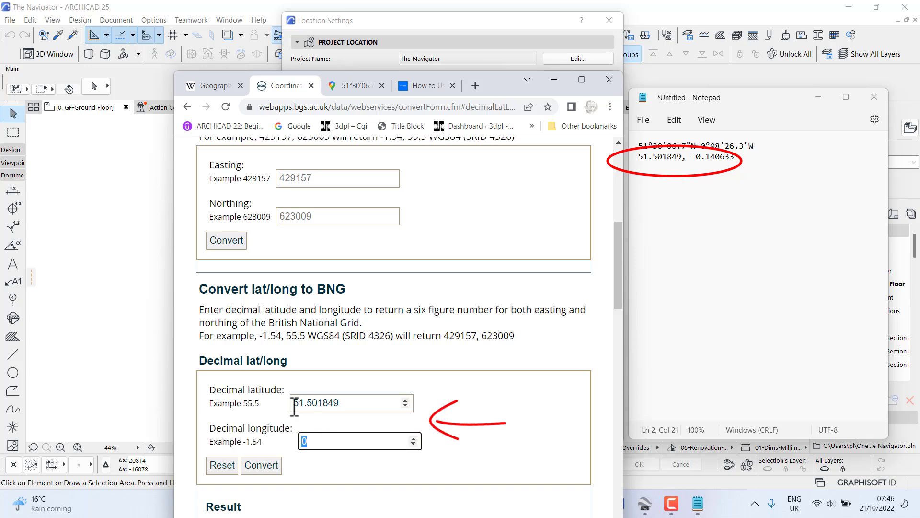
text(-0.14)
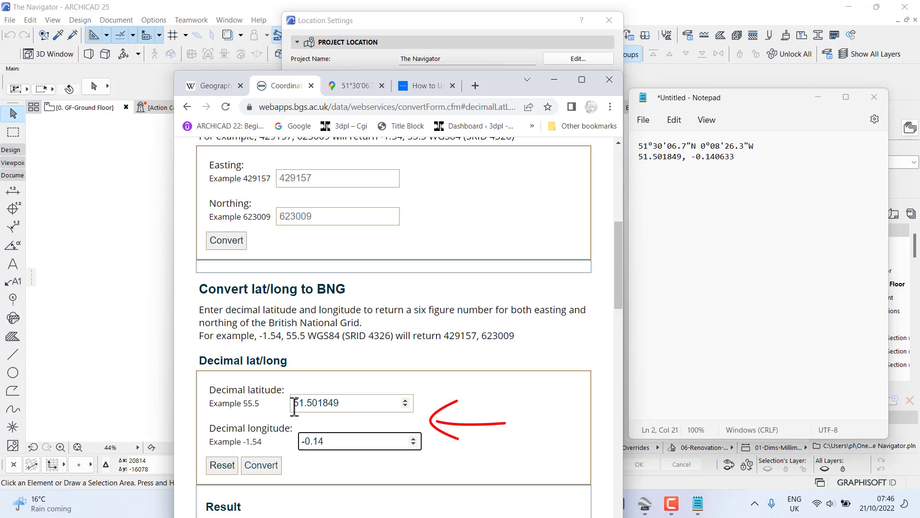
text(0633)
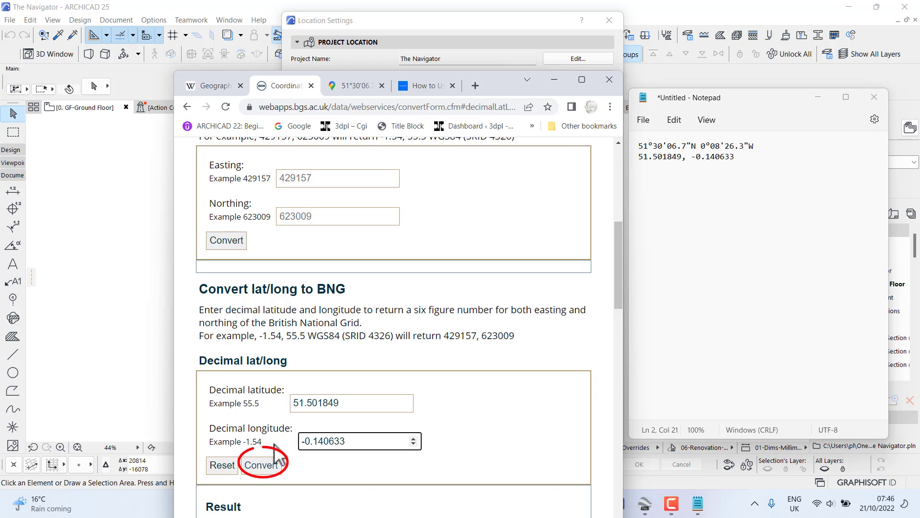
click(263, 466)
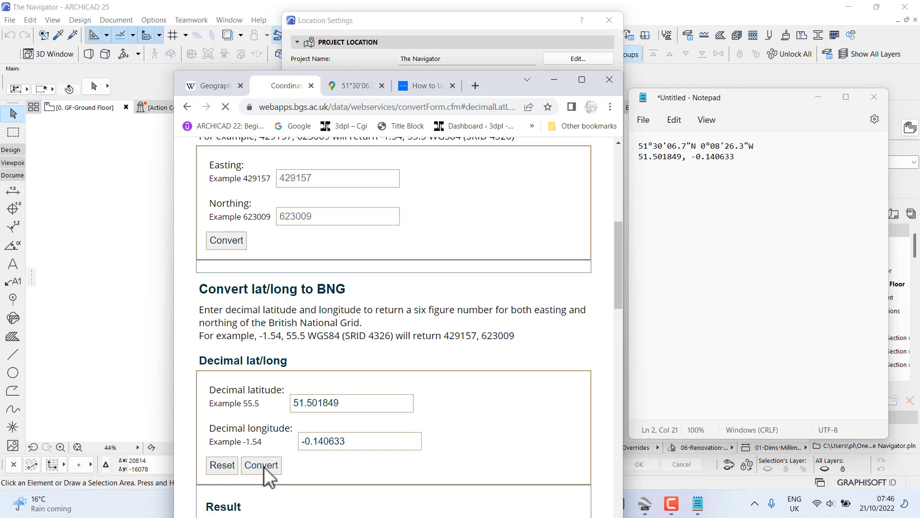
Copy the complete conversion result, from easting through the latitude in degrees, and paste it below the coordinates in Notepad
scroll(264, 466, down, 5)
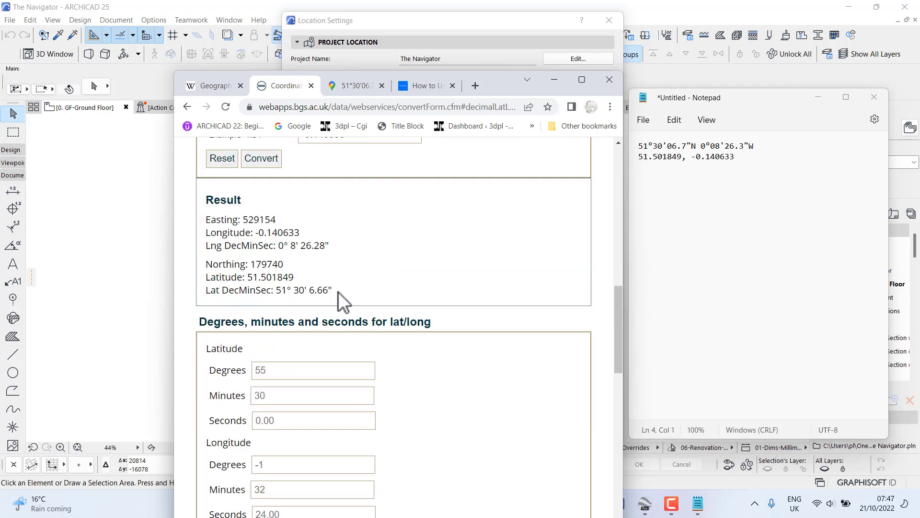
mouse_move(338, 292)
mouse_down()
mouse_move(207, 232)
mouse_move(203, 220)
mouse_up()
right_click(230, 228)
click(270, 237)
click(674, 234)
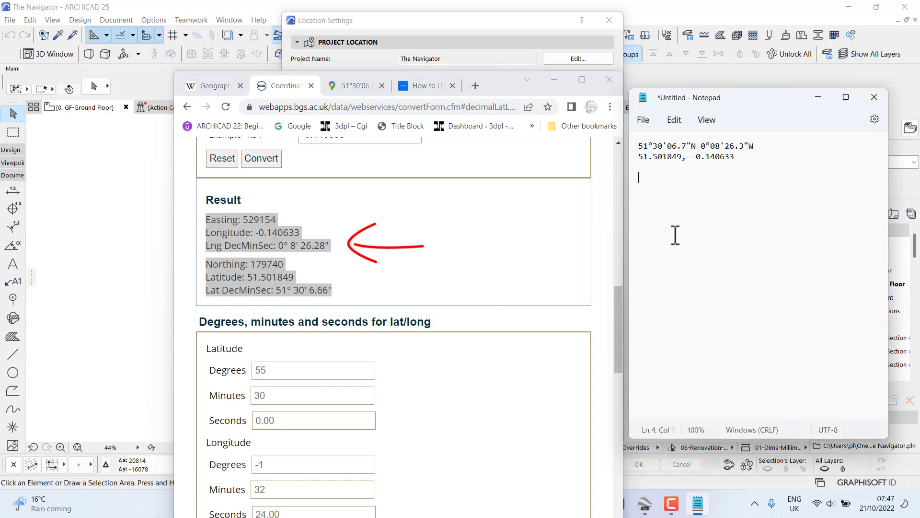
right_click(675, 235)
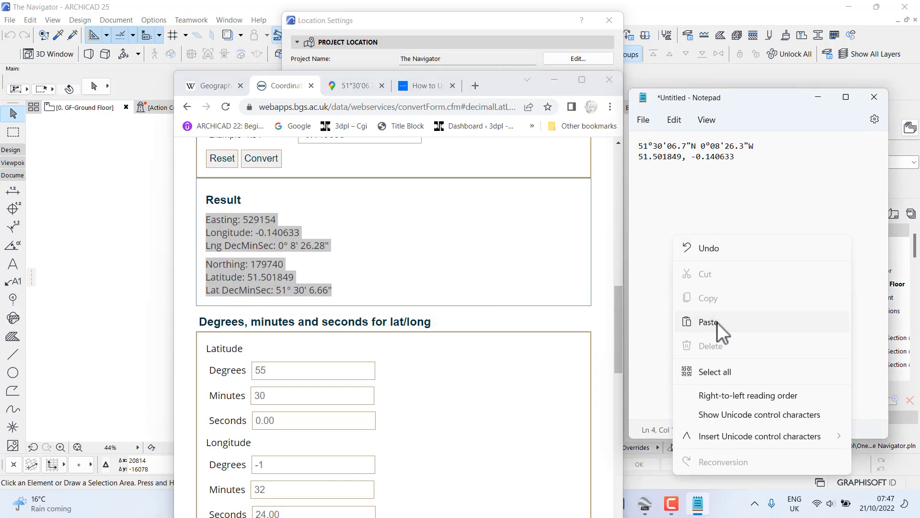
click(716, 320)
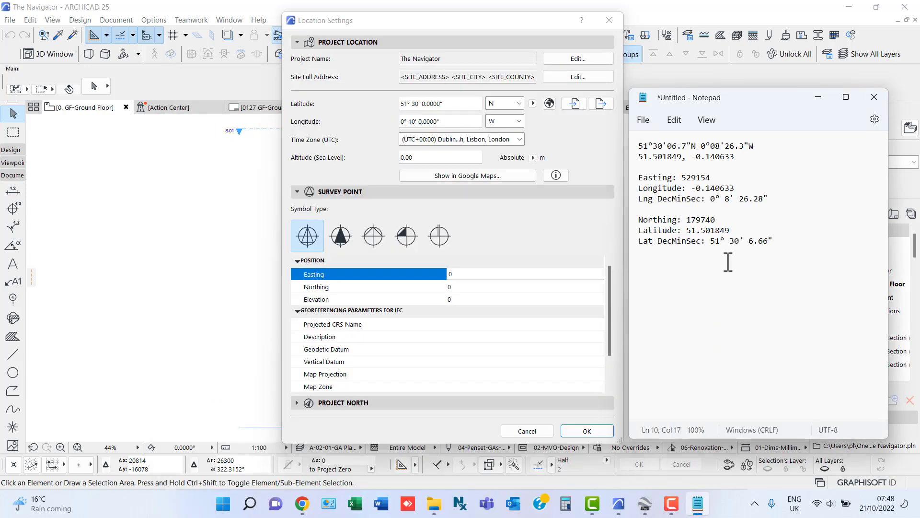
Copy the easting from Notepad and set the survey point's Easting to 529154 in Archicad's Location Settings
double_click(708, 178)
click(481, 273)
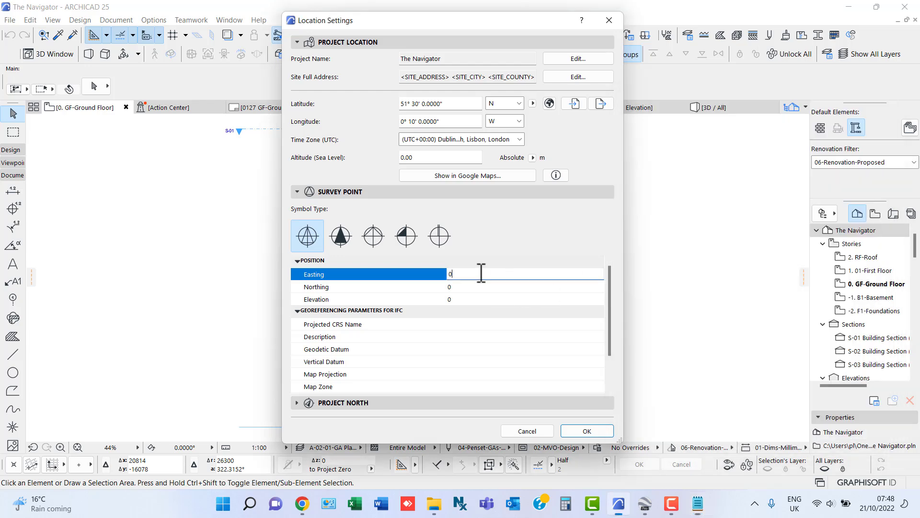
right_click(481, 273)
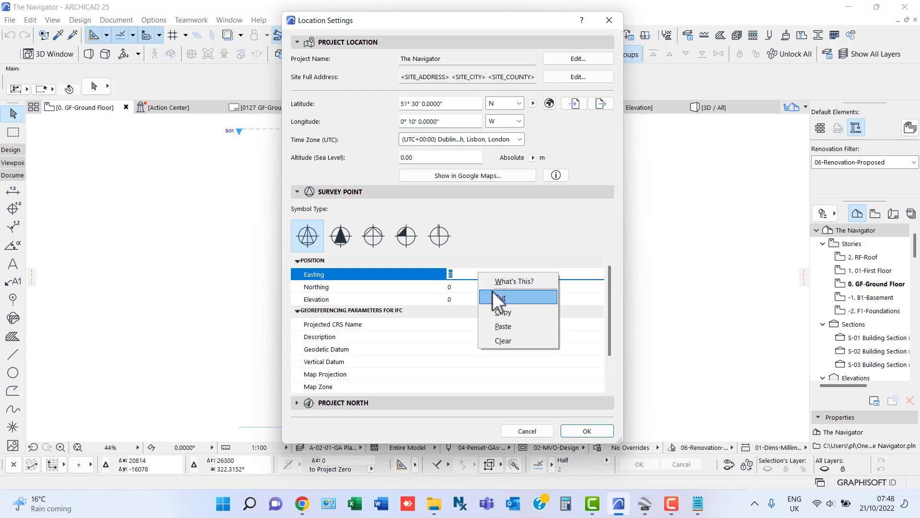
click(504, 324)
Copy the northing 179740 from Notepad into the survey point's Northing in Archicad's Location Settings
key(alt+Tab)
double_click(701, 219)
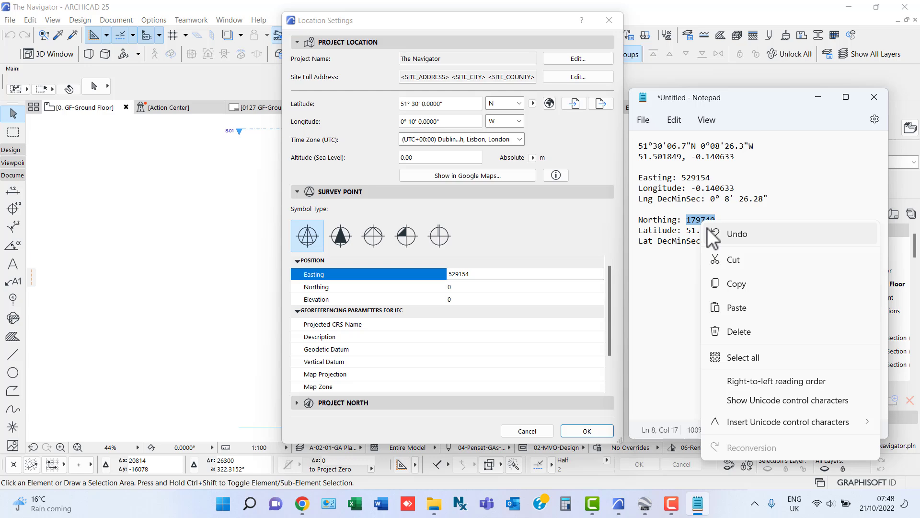
click(735, 284)
click(471, 286)
key(ctrl+v)
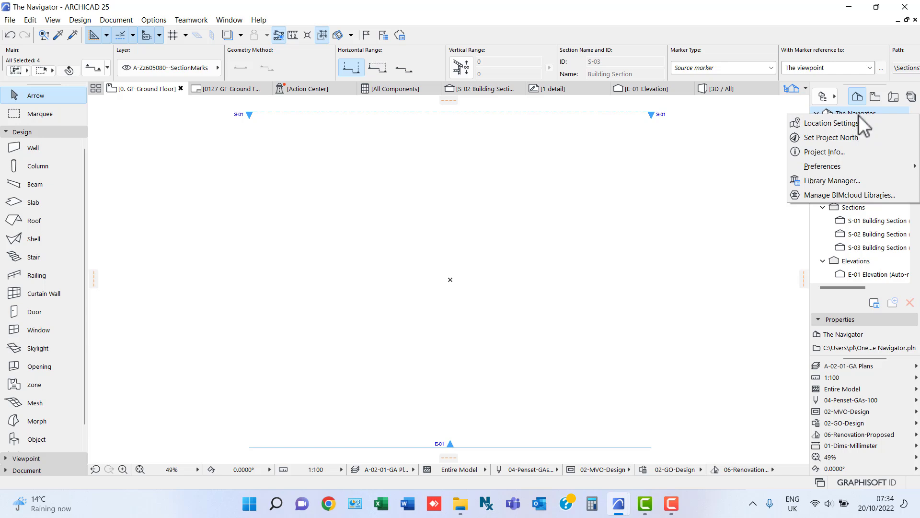
View the project preferences and the Working Units settings, closing them without changing any unit
mouse_move(847, 164)
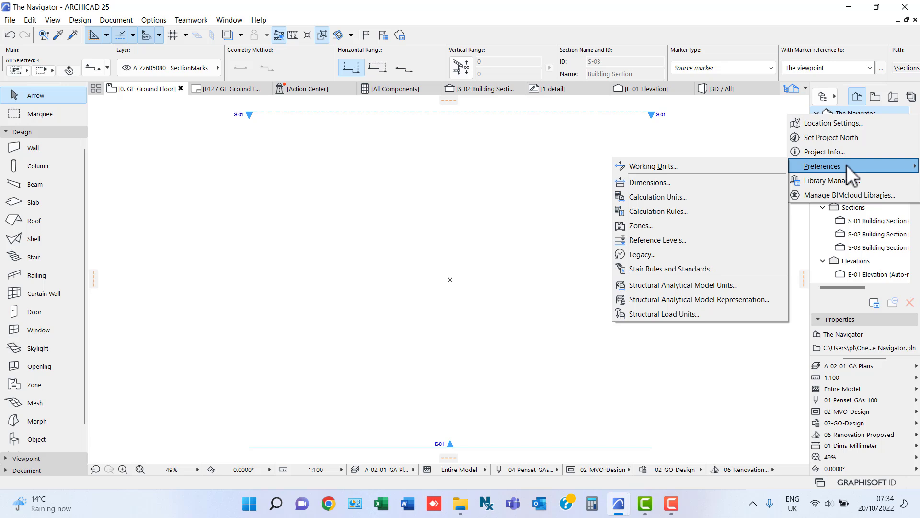
click(162, 22)
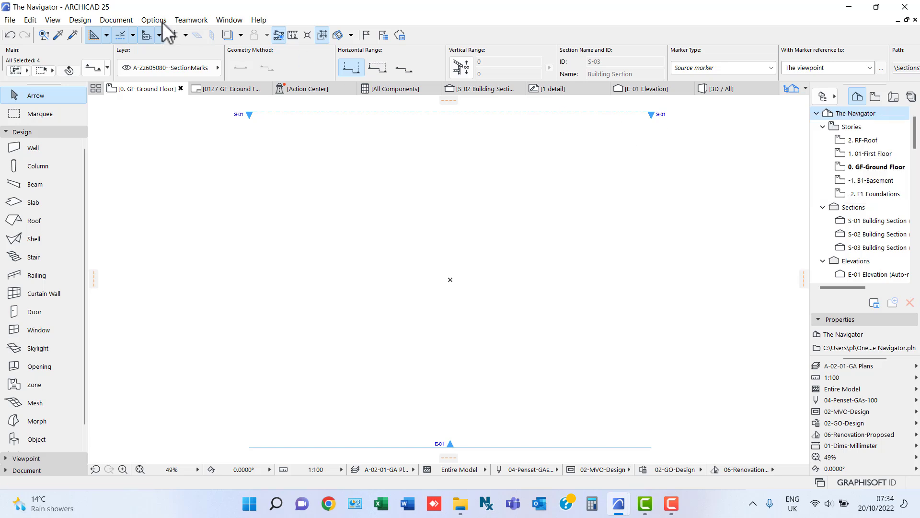
click(162, 21)
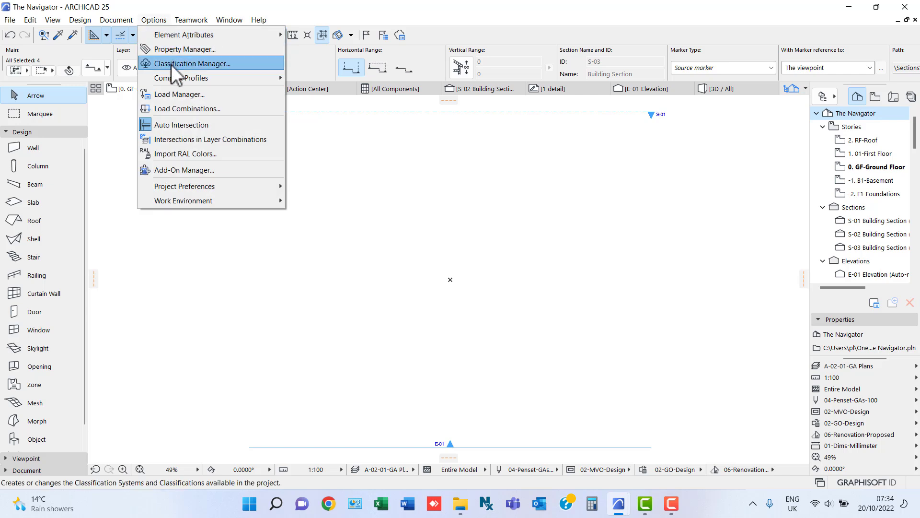
mouse_move(202, 186)
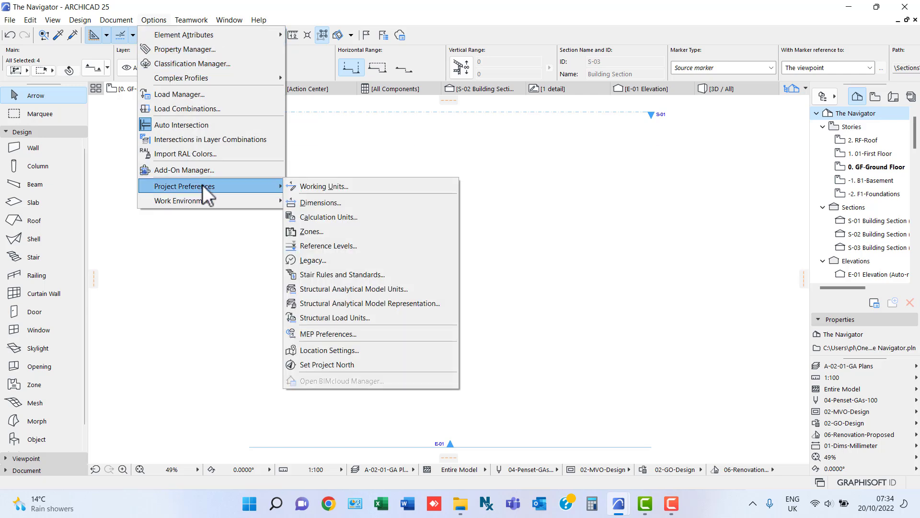
click(334, 186)
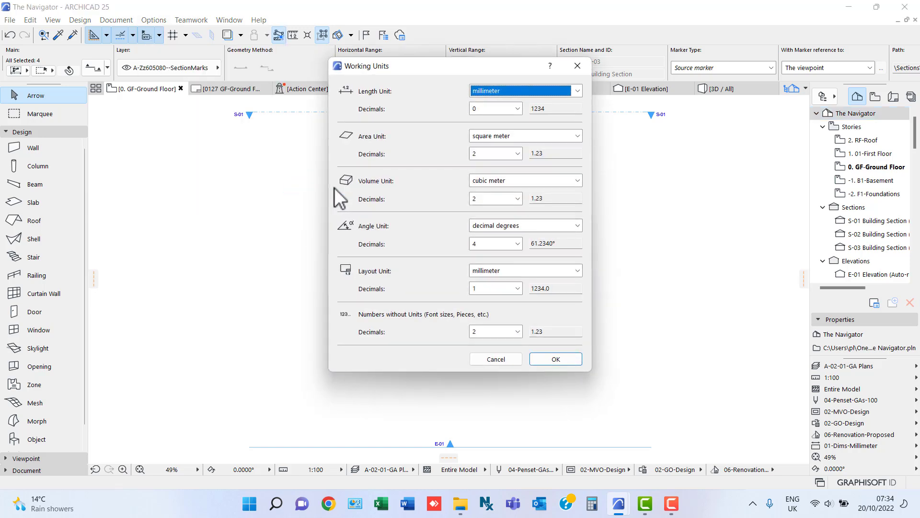
key(Return)
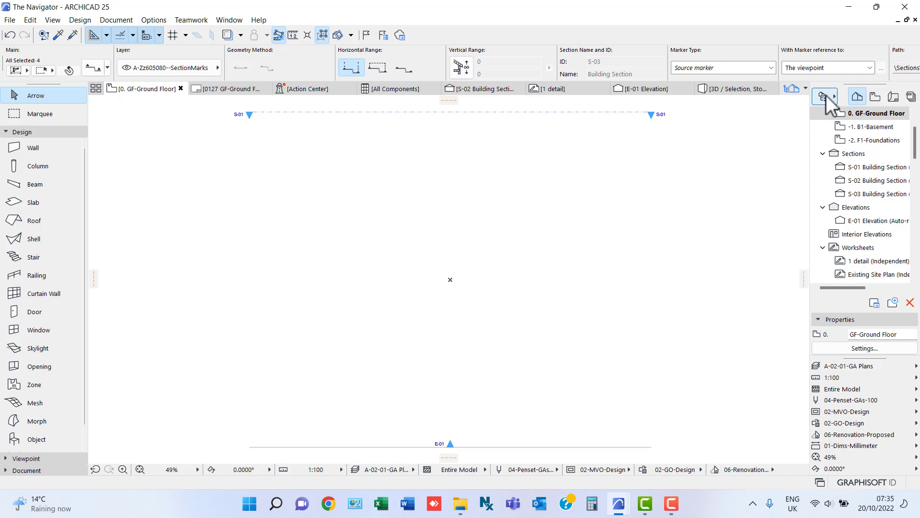
Load the Temporary project from the Archicad folder into the Navigator and show the Organizer
click(827, 95)
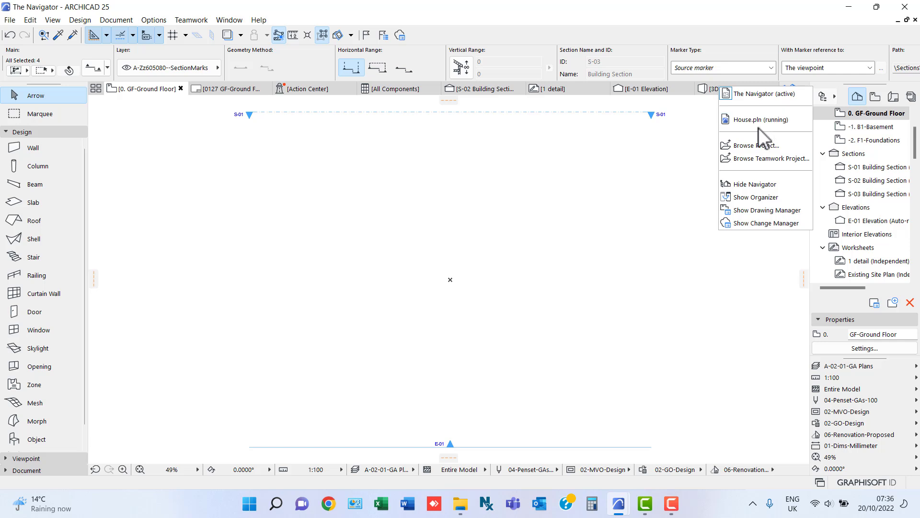
click(741, 148)
click(367, 148)
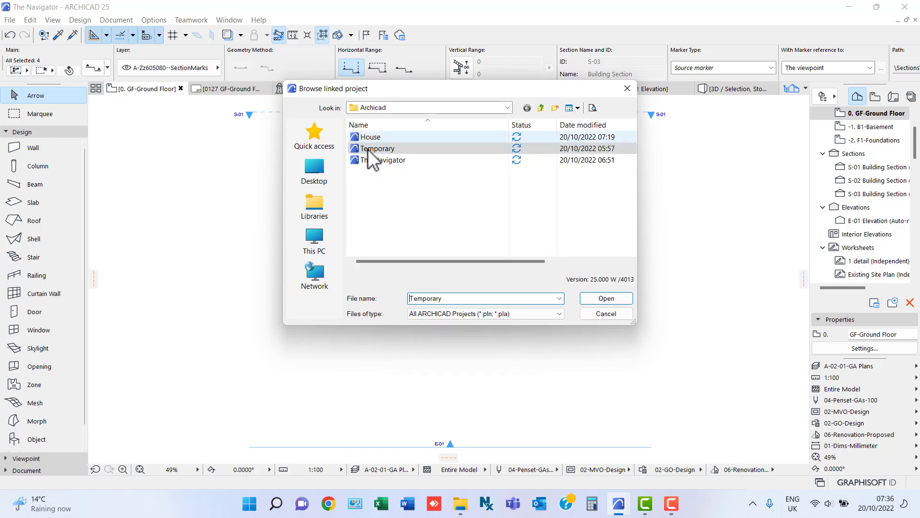
click(614, 299)
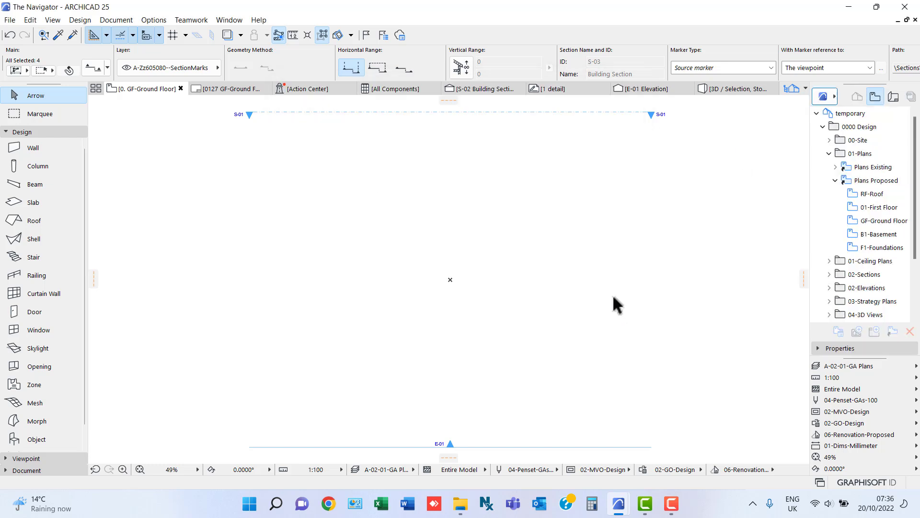
click(828, 97)
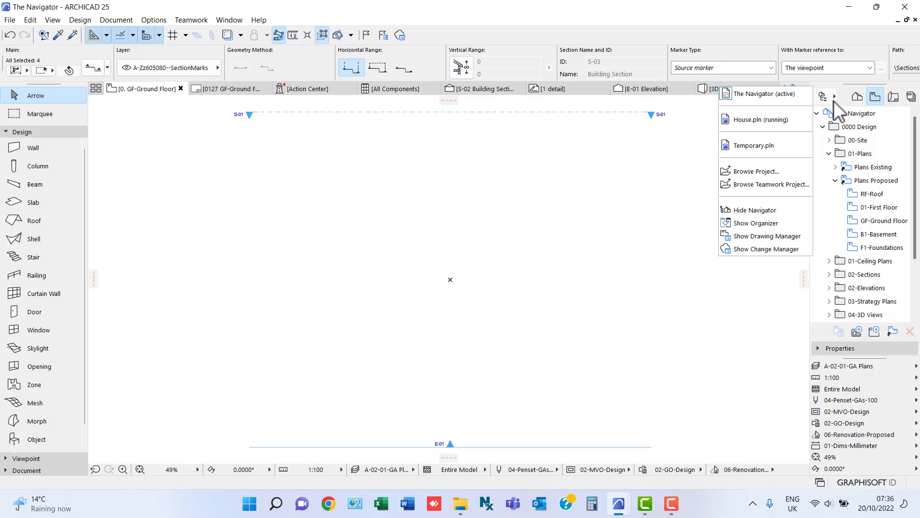
click(764, 222)
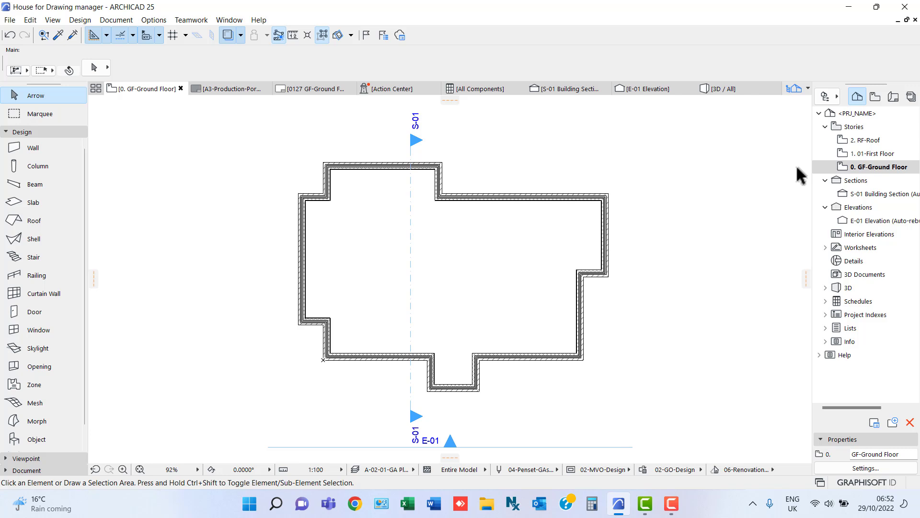
View the RF-Roof and 01-First Floor stories and return to the GF-Ground Floor plan
click(866, 140)
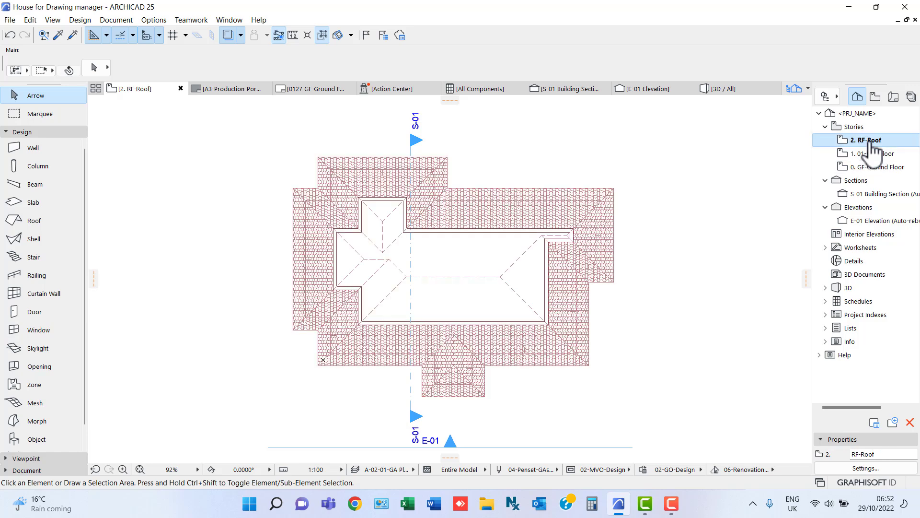
click(869, 153)
click(860, 167)
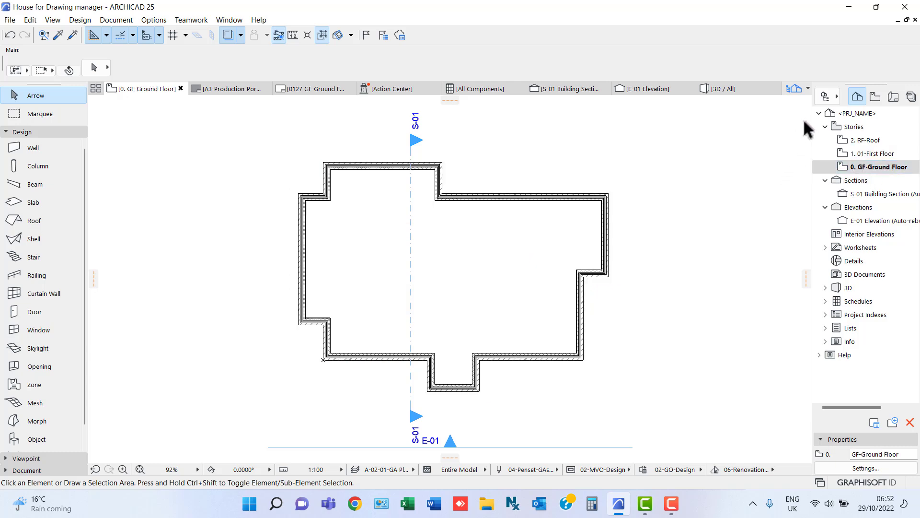
Show the Drawing Manager and examine its list of drawings, sorting it by type in both directions
click(824, 95)
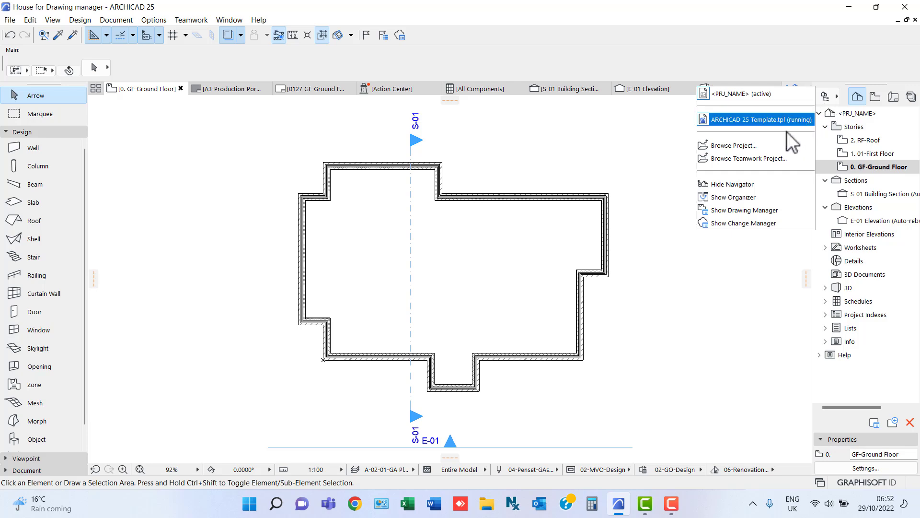
click(726, 209)
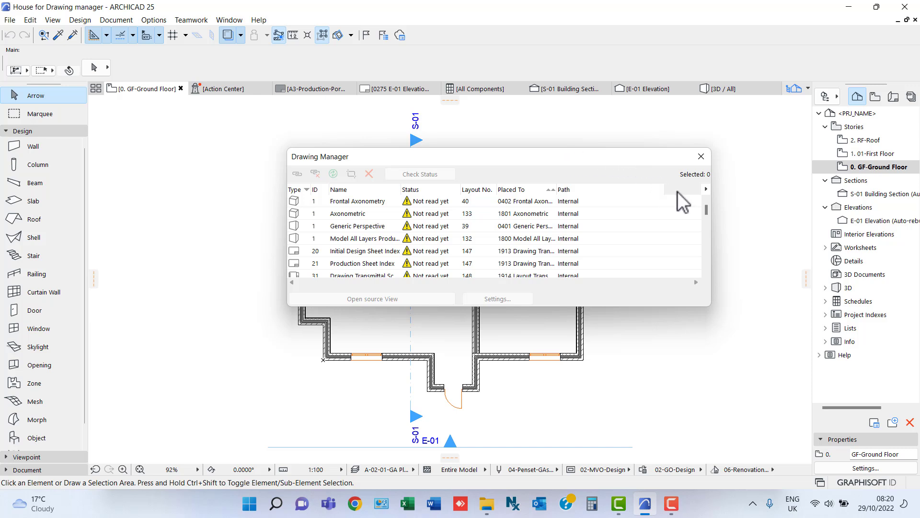
drag(707, 211, 707, 231)
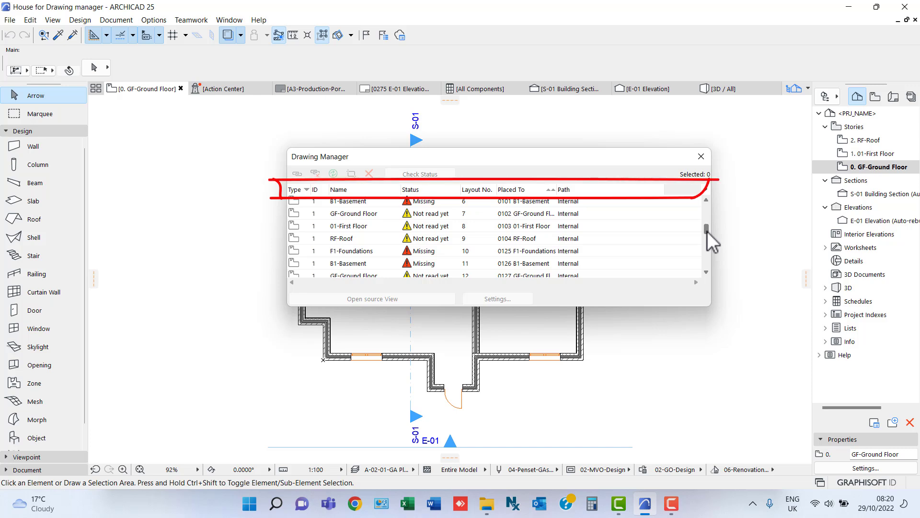
mouse_move(706, 231)
mouse_down()
mouse_move(705, 265)
mouse_move(703, 203)
mouse_up()
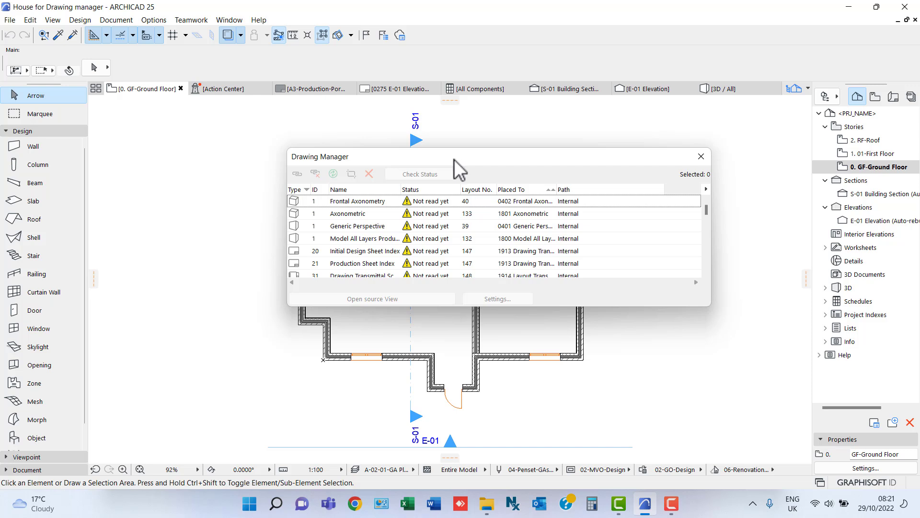
click(294, 189)
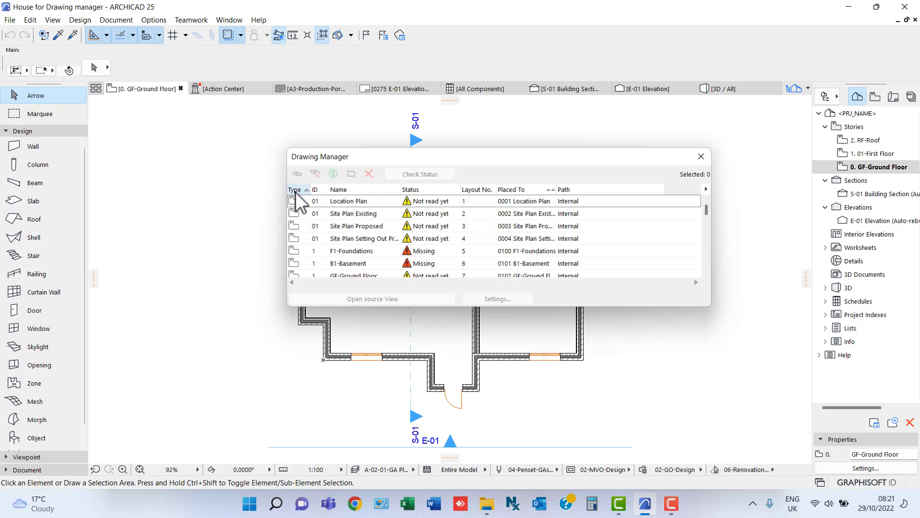
click(295, 191)
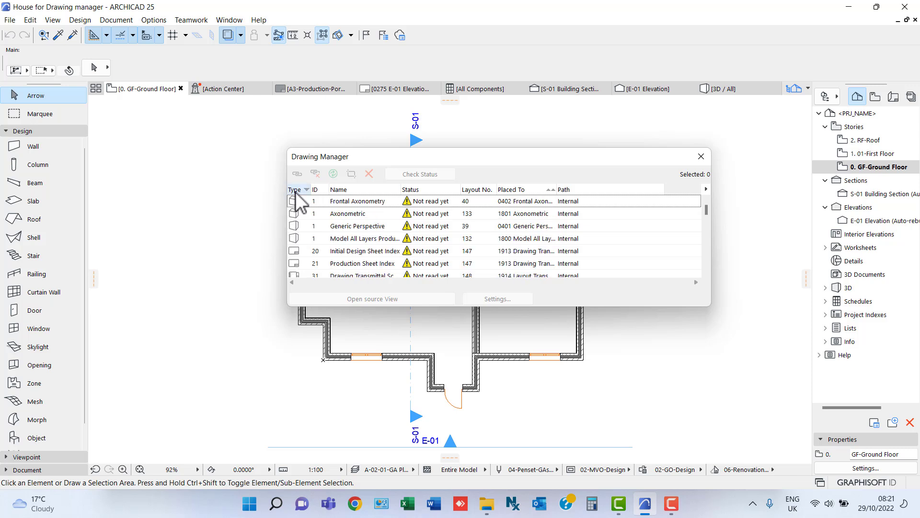
Sort the Drawing Manager's list by type, ID, name, status and layout number in turn, comparing how the drawings are ordered
click(295, 191)
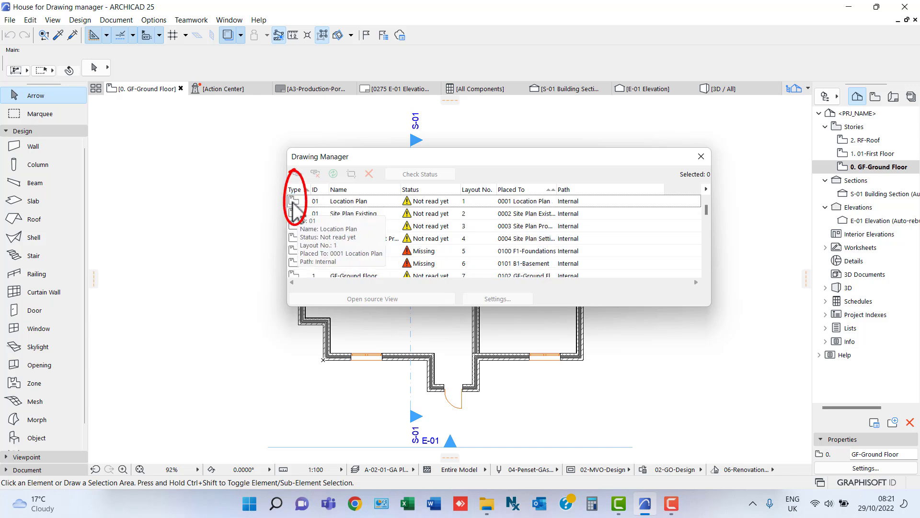
click(316, 190)
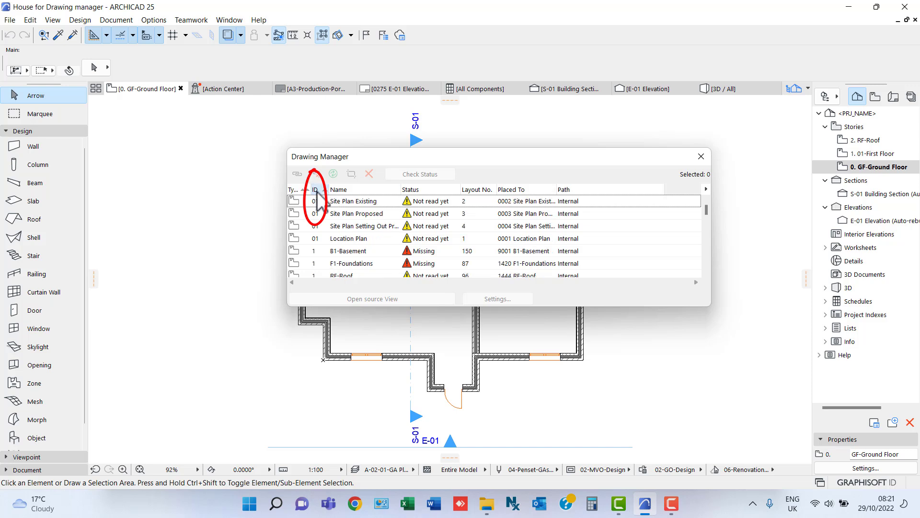
click(344, 191)
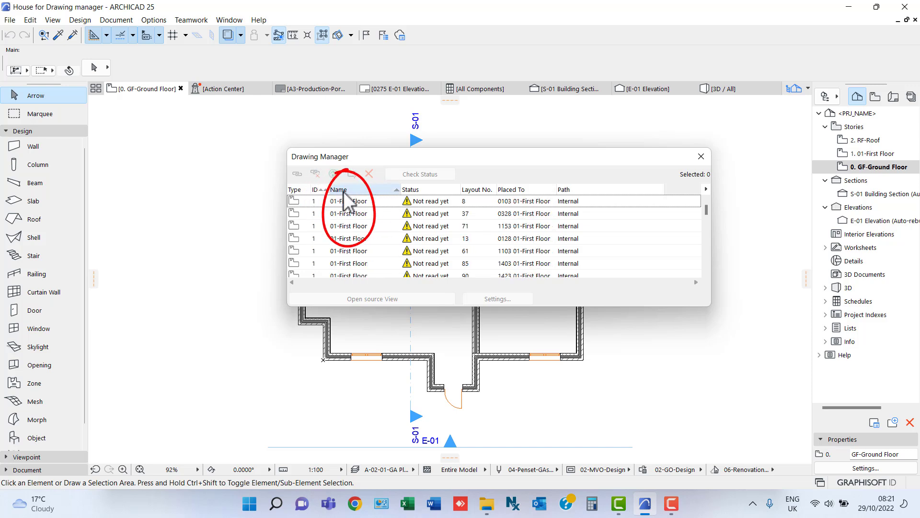
click(415, 190)
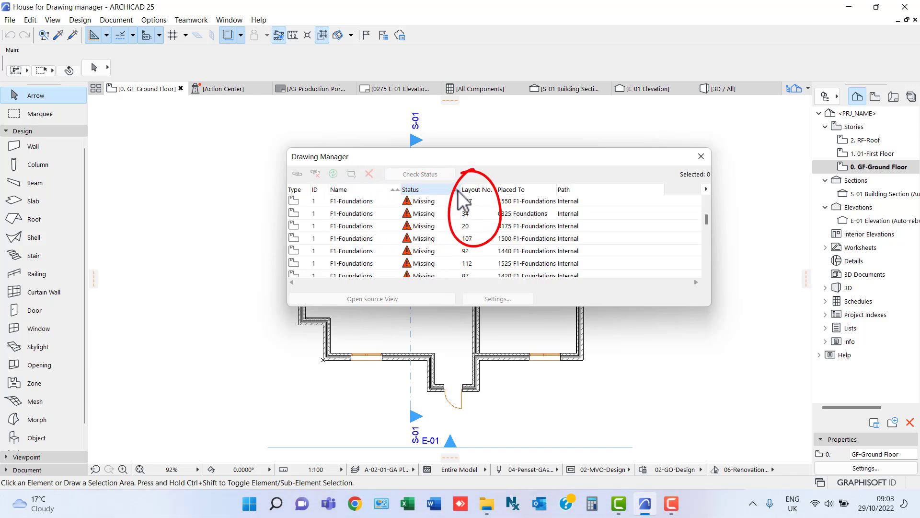
click(471, 191)
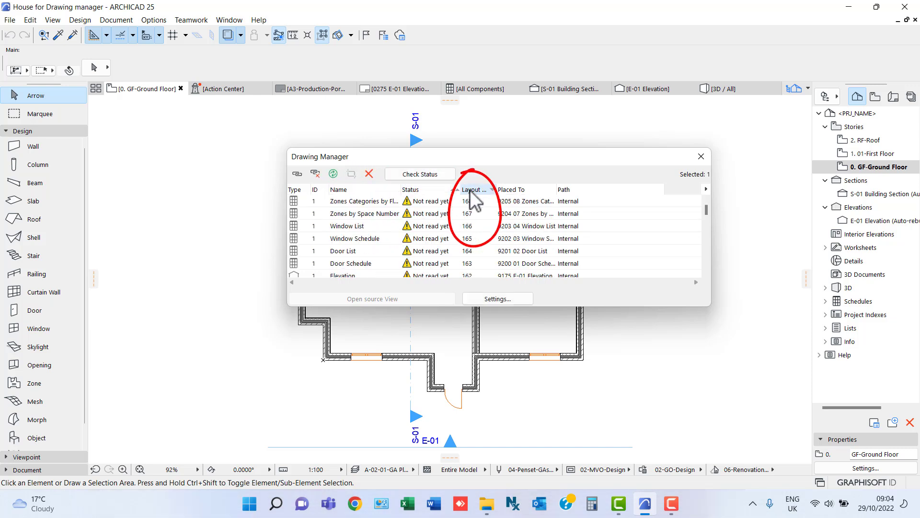
Add the In Current Transmittal Set column to the Drawing Manager and dock the palette below the floor plan
right_click(596, 193)
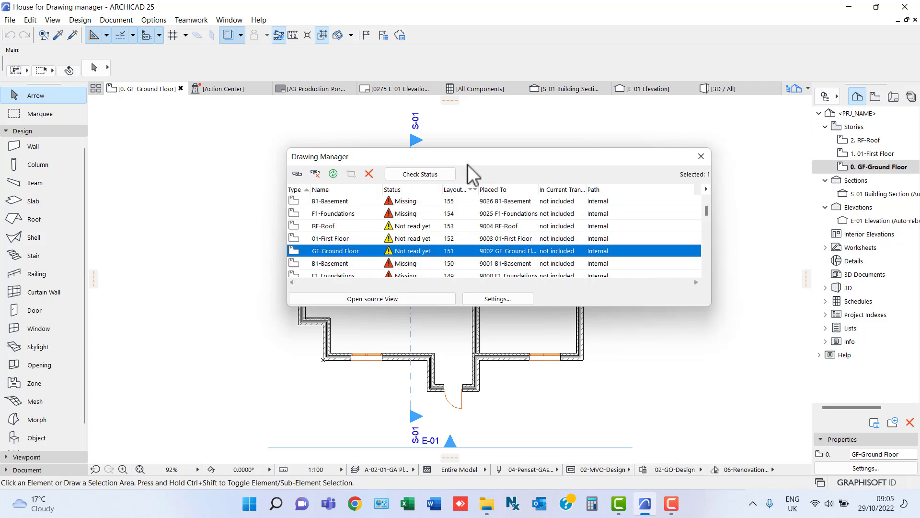
mouse_move(462, 162)
mouse_down()
mouse_move(446, 164)
mouse_move(401, 218)
mouse_move(336, 474)
mouse_up()
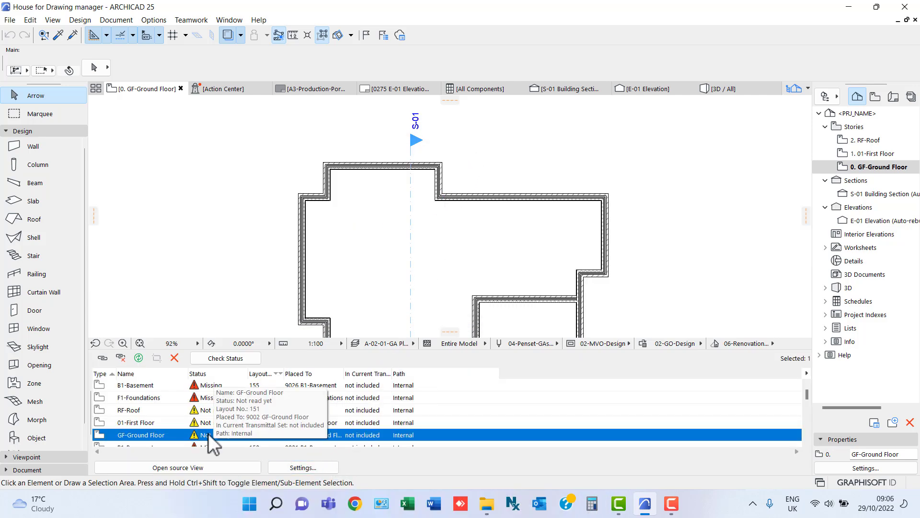
Update the GF-Ground Floor drawing placed on layout 9002 and open the GF-Ground Floor drawing placed on layout 0127
click(139, 358)
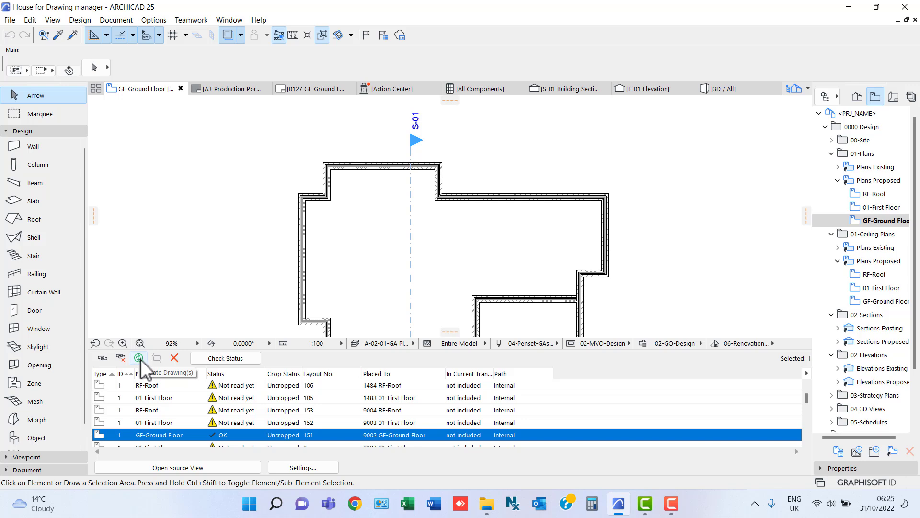
scroll(807, 386, up, 5)
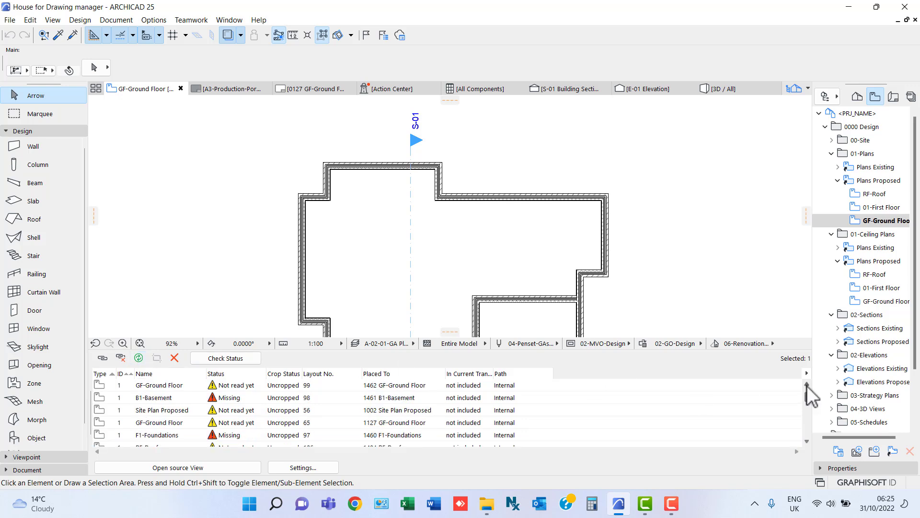
scroll(809, 393, up, 2)
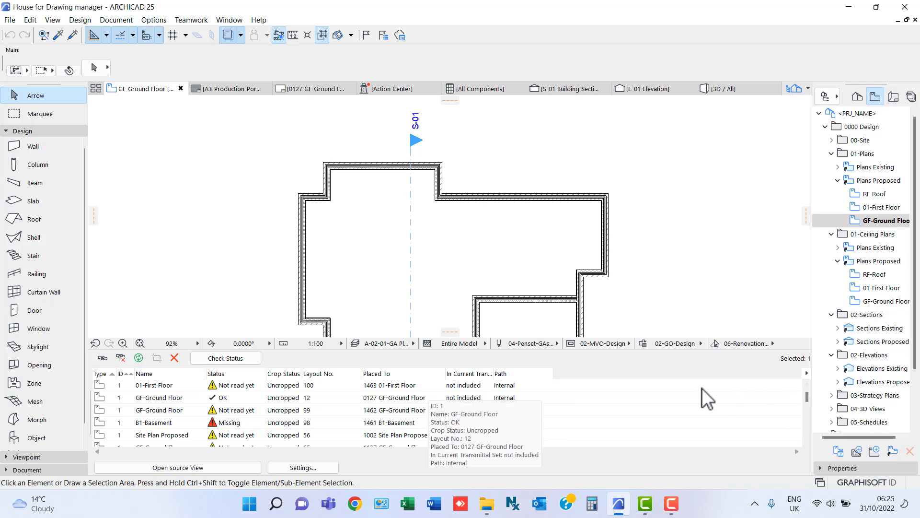
click(226, 399)
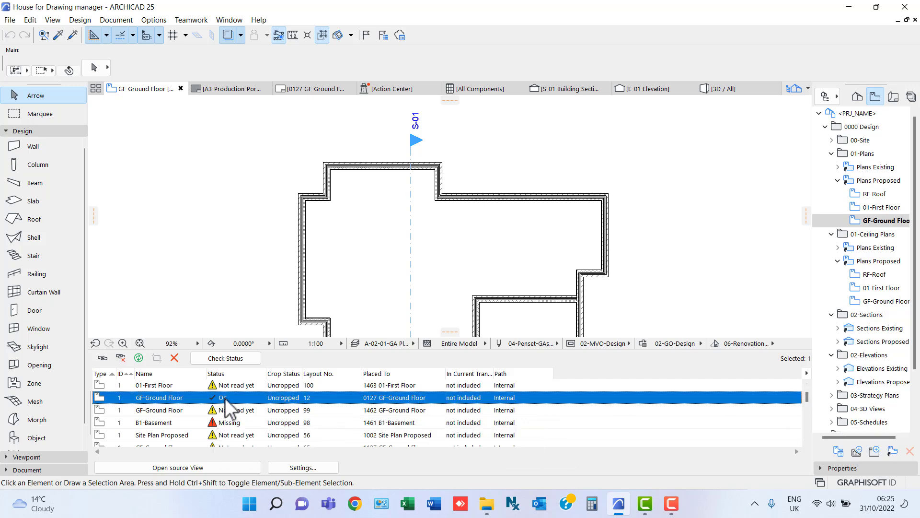
double_click(226, 398)
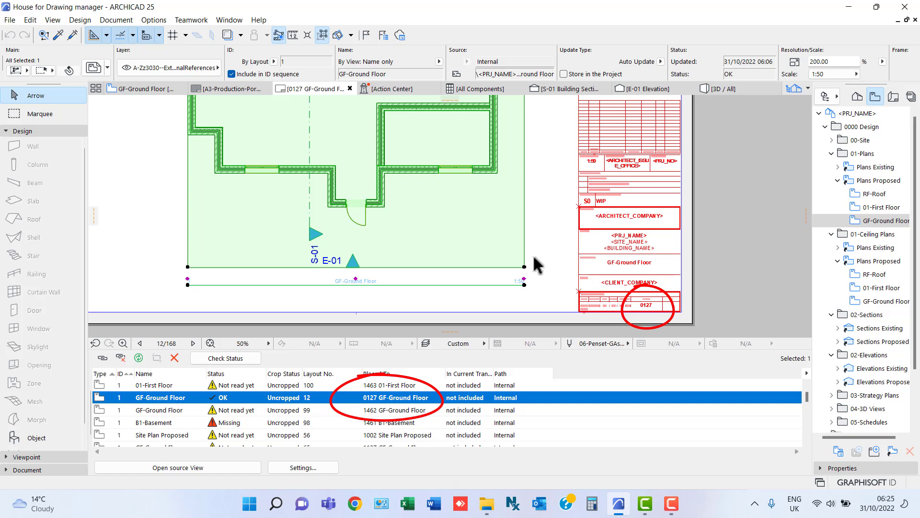
Set the drawing scale of the selected GF-Ground Floor drawing on layout 0127 to 1:100
click(290, 468)
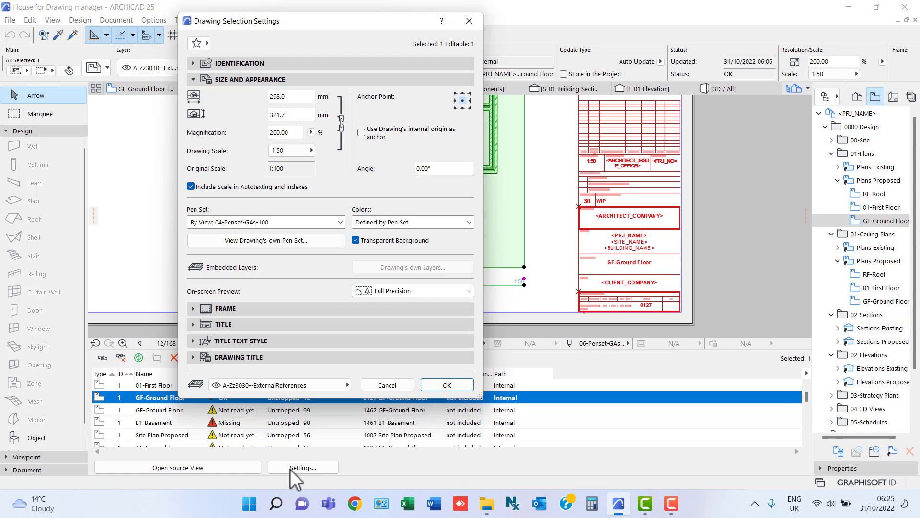
click(312, 150)
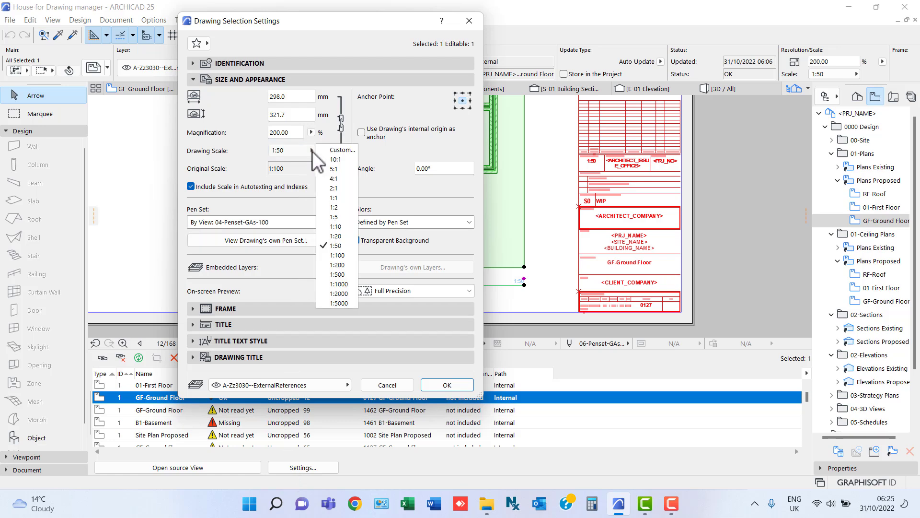
click(341, 256)
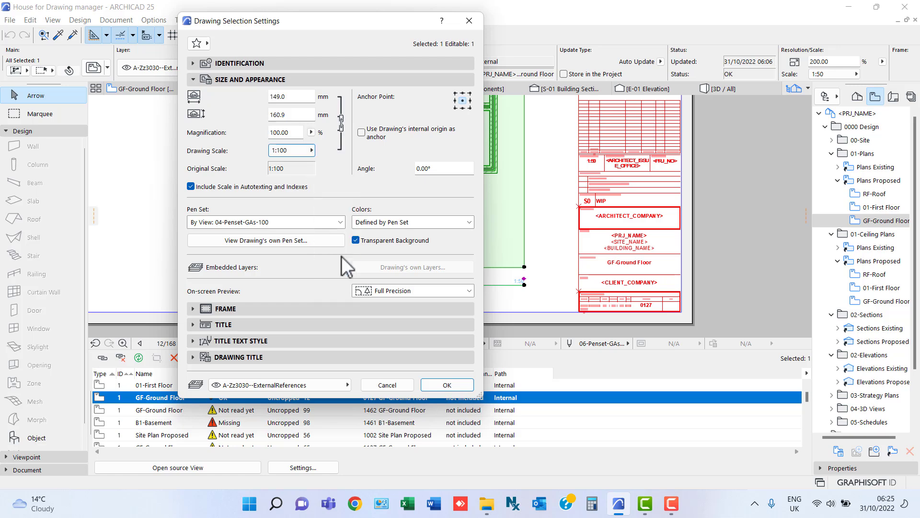
click(449, 387)
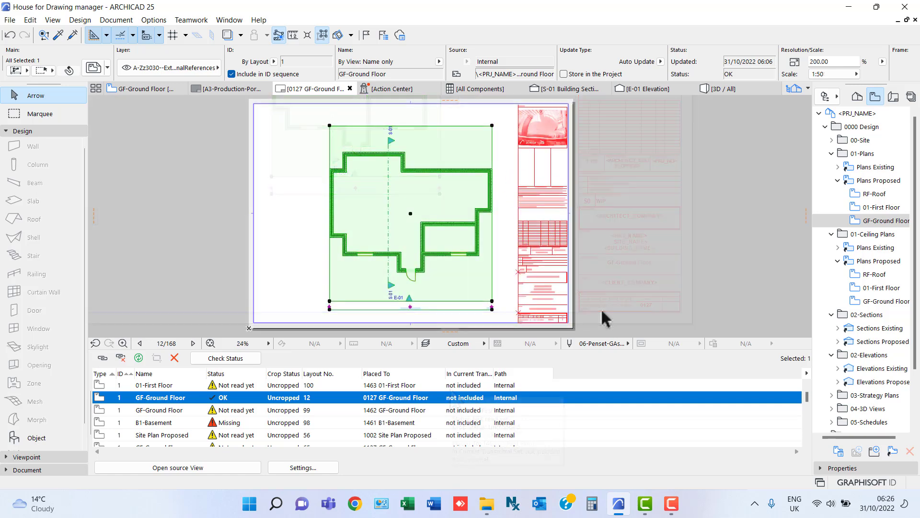
On the GF-Ground Floor story, draw an L-shaped wall about 5126 mm up from the entrance-side exterior wall, turning to meet the plan's left exterior wall
click(602, 311)
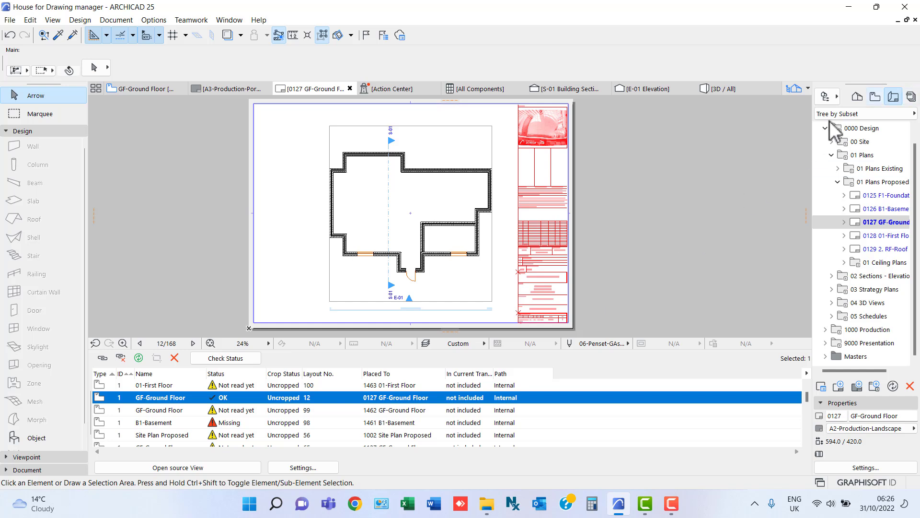
click(859, 97)
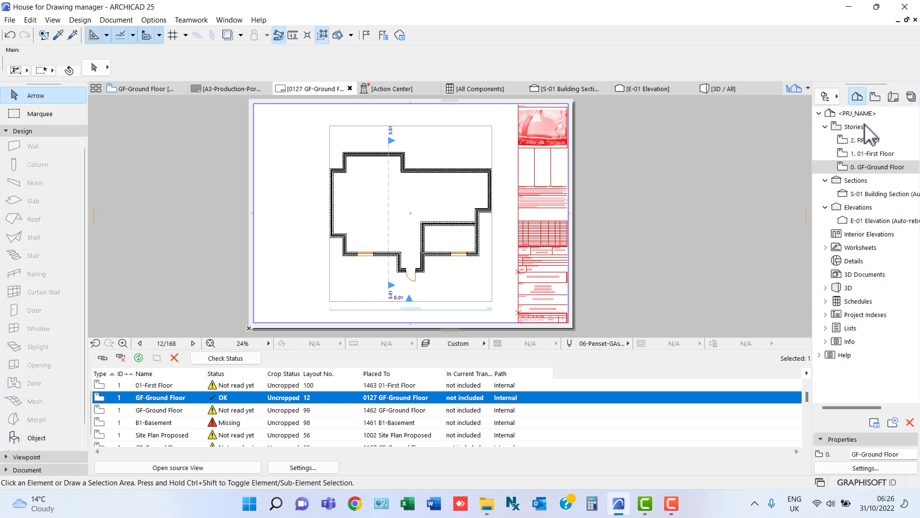
double_click(877, 167)
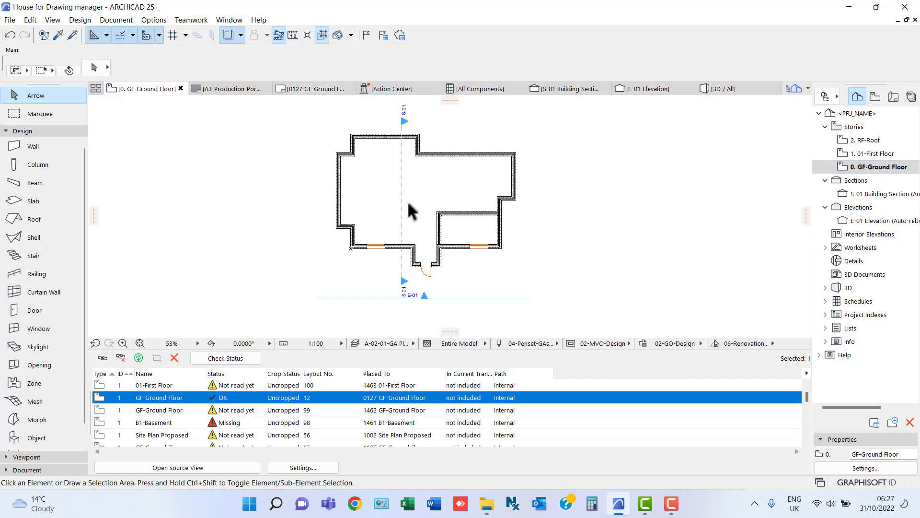
click(30, 146)
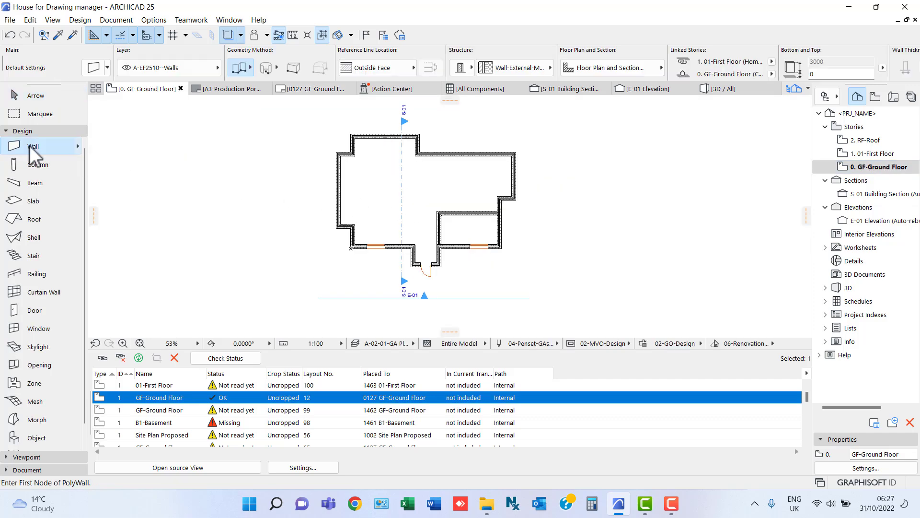
click(394, 245)
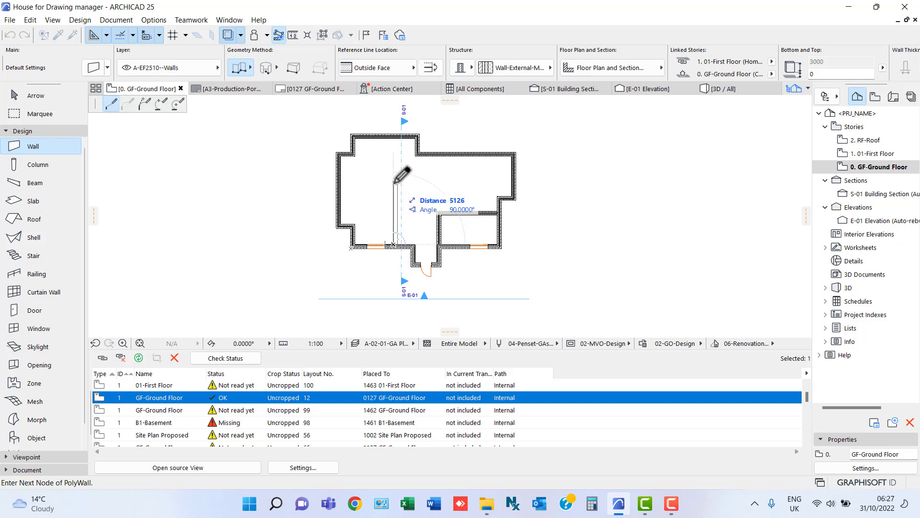
click(394, 182)
double_click(340, 180)
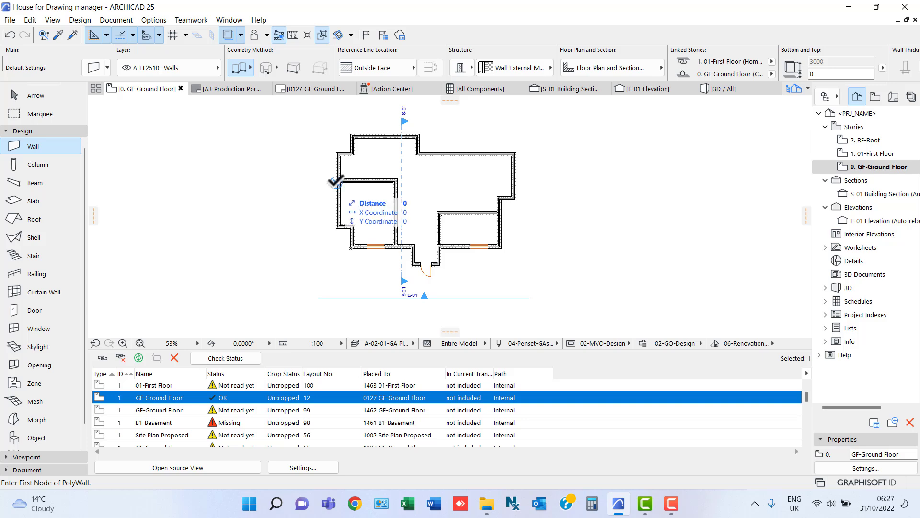
Examine the status of the GF-Ground Floor drawings placed on layouts 1462 and 0127, opening each on its layout
double_click(229, 408)
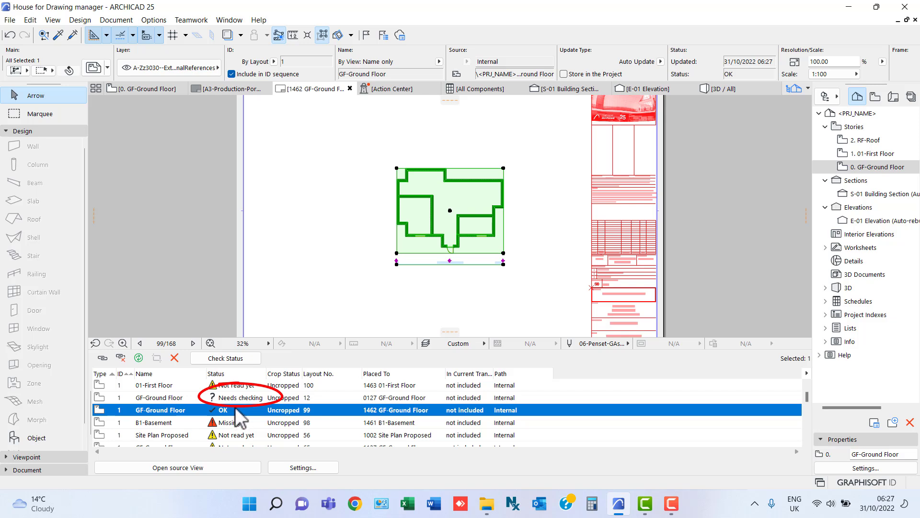
mouse_move(240, 402)
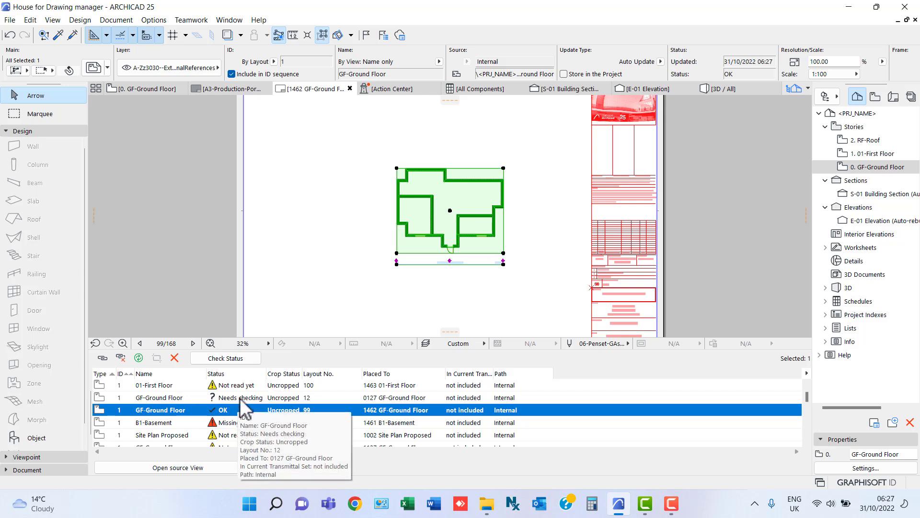
click(241, 399)
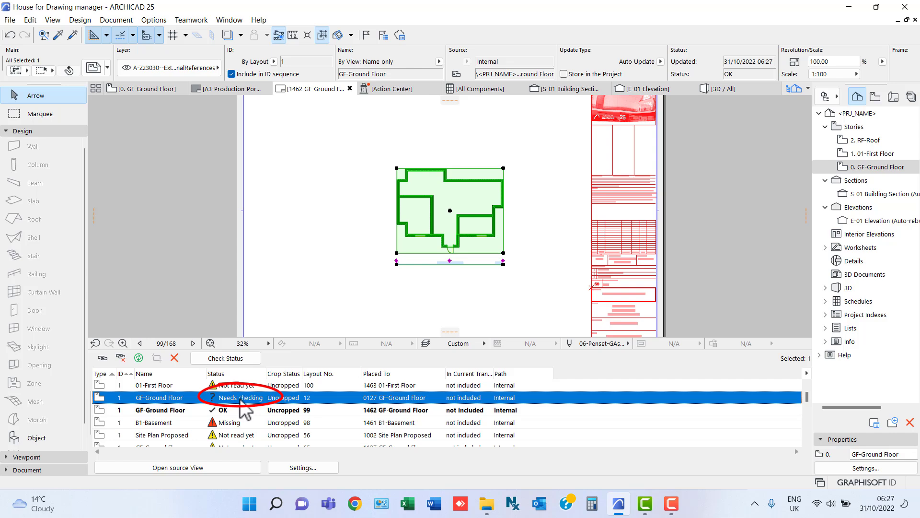
double_click(234, 398)
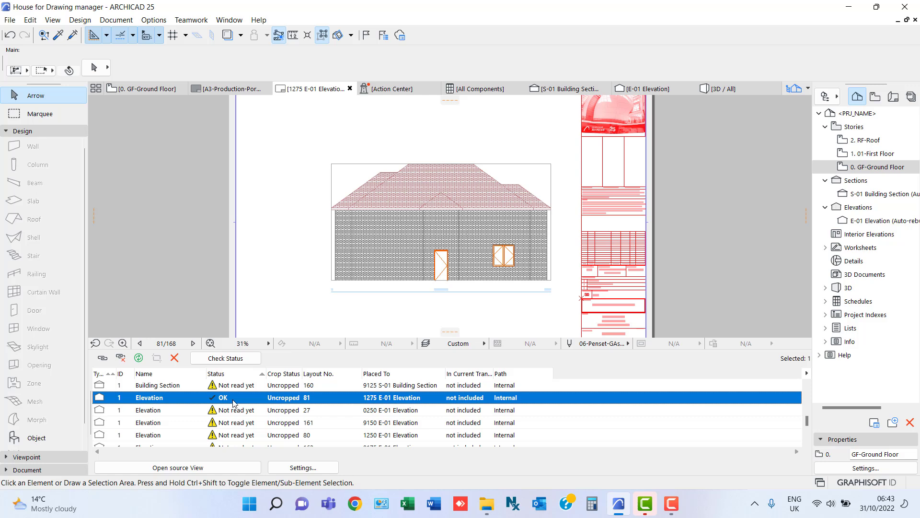
Place a 1500 × 1500 Double Sash Window 25 in the ground floor room's lower-left exterior wall, copying the settings of the existing window
click(874, 169)
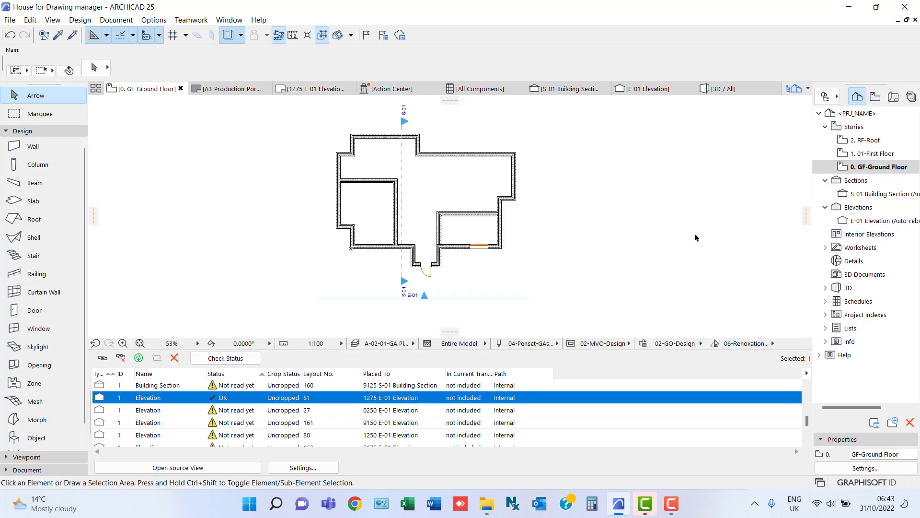
alt+click(472, 247)
click(376, 247)
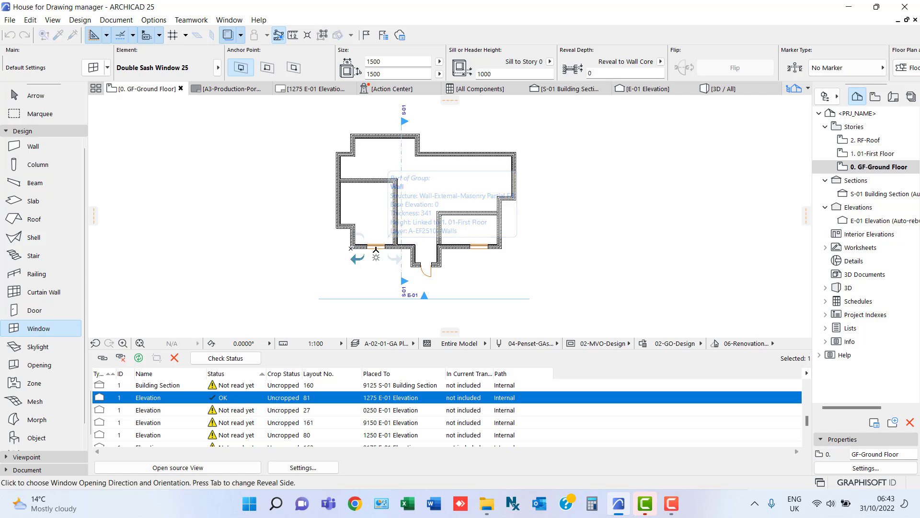
click(386, 254)
View the 01-First Floor story and open the Elevation drawing placed on layout 1275 from the Drawing Manager
click(869, 155)
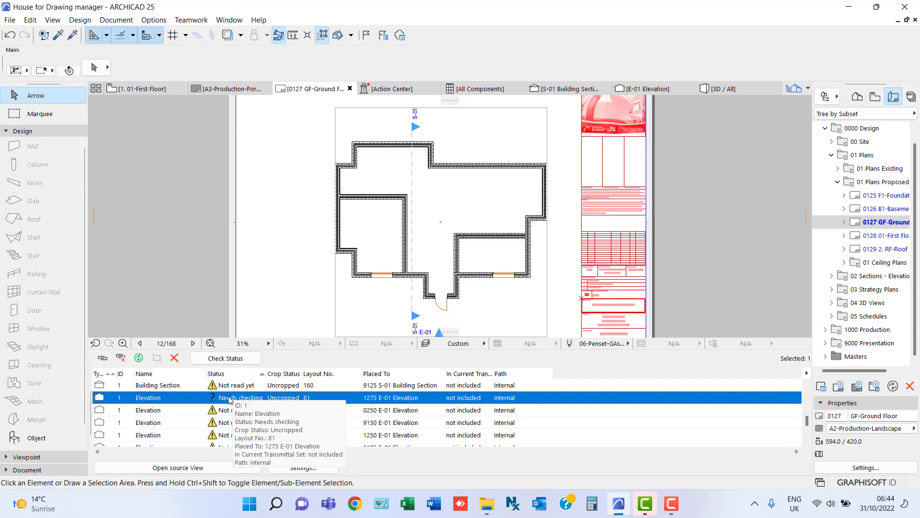
double_click(233, 399)
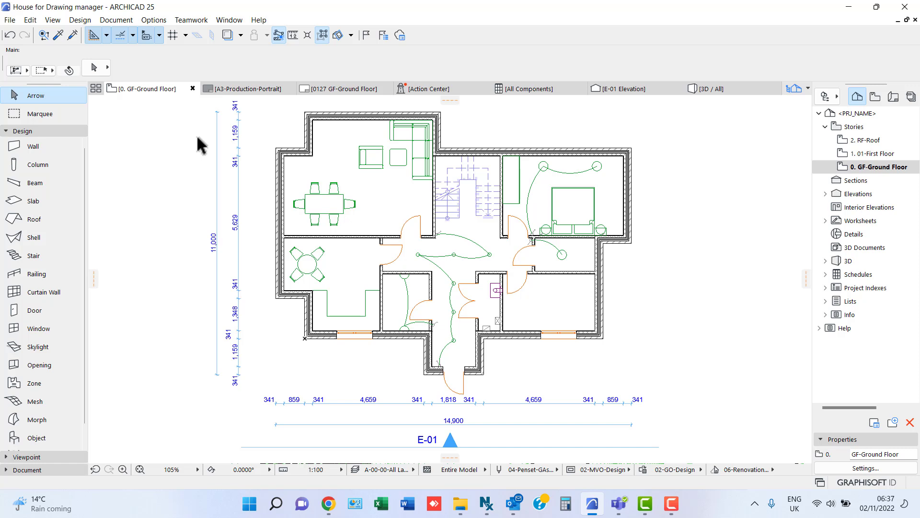
Show the model view layers and compare layer visibility in the A-02-01-GA Plans-Design and A-02-01-GA Plans-Construction layer combinations
click(153, 20)
mouse_move(173, 37)
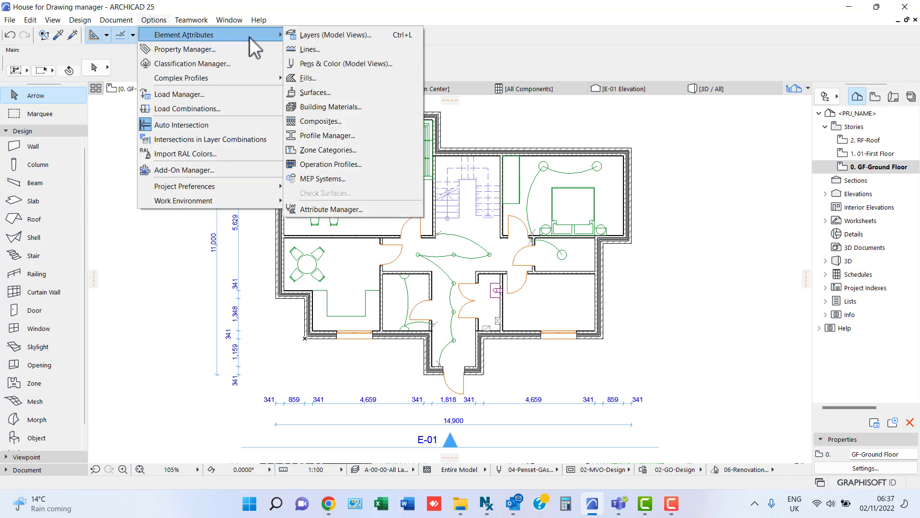
click(324, 36)
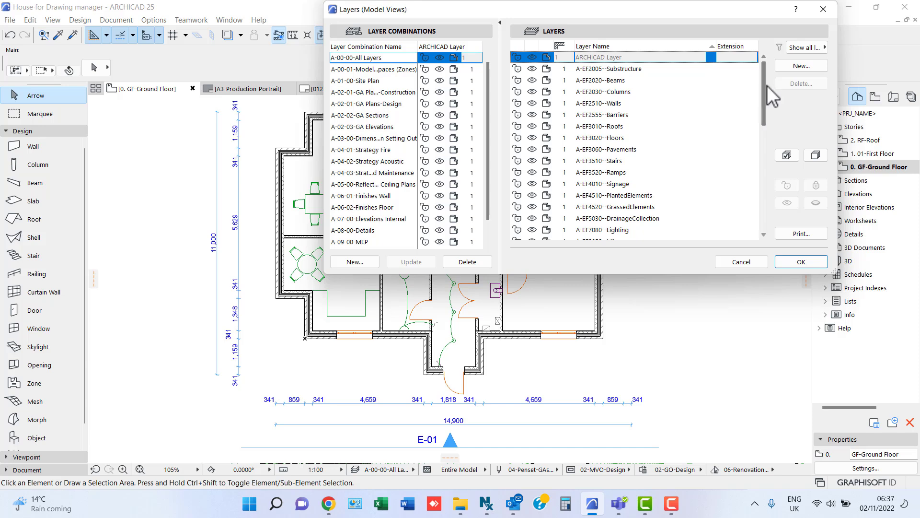
mouse_move(764, 91)
mouse_down()
mouse_move(761, 207)
mouse_move(757, 76)
mouse_up()
click(381, 105)
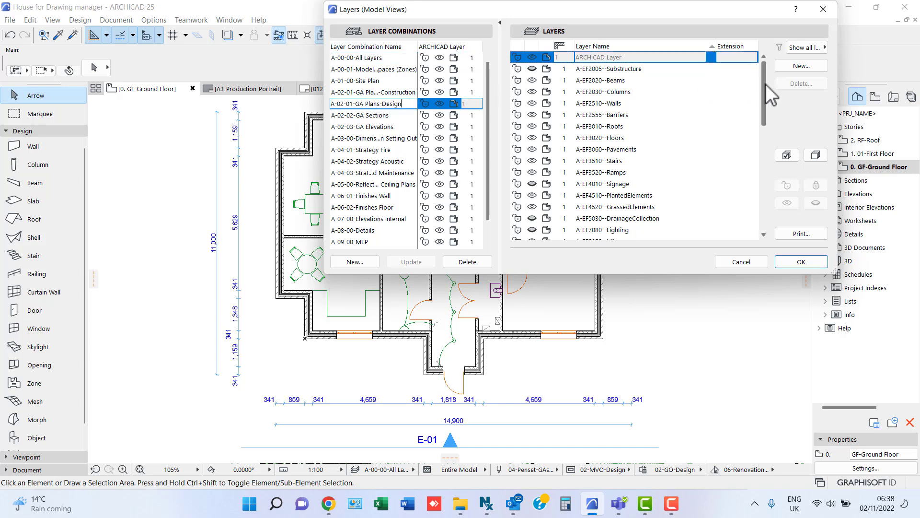
drag(767, 88, 759, 135)
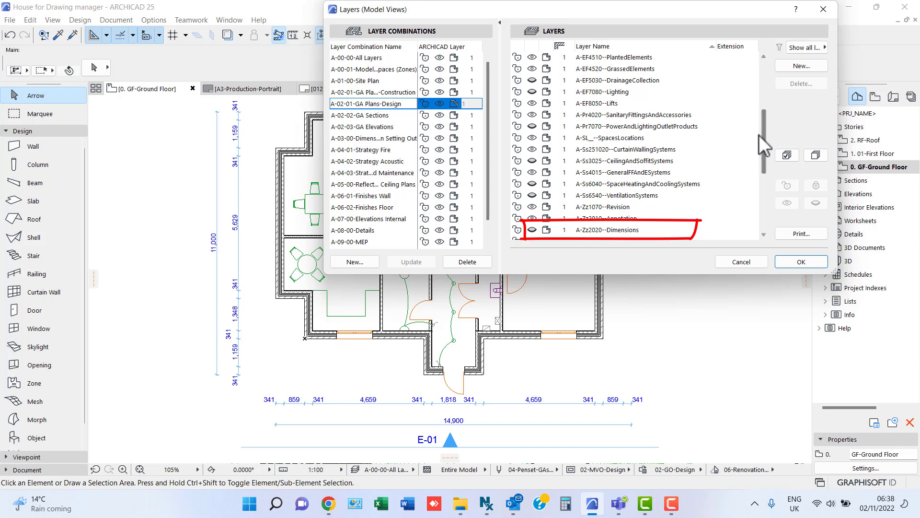
click(378, 93)
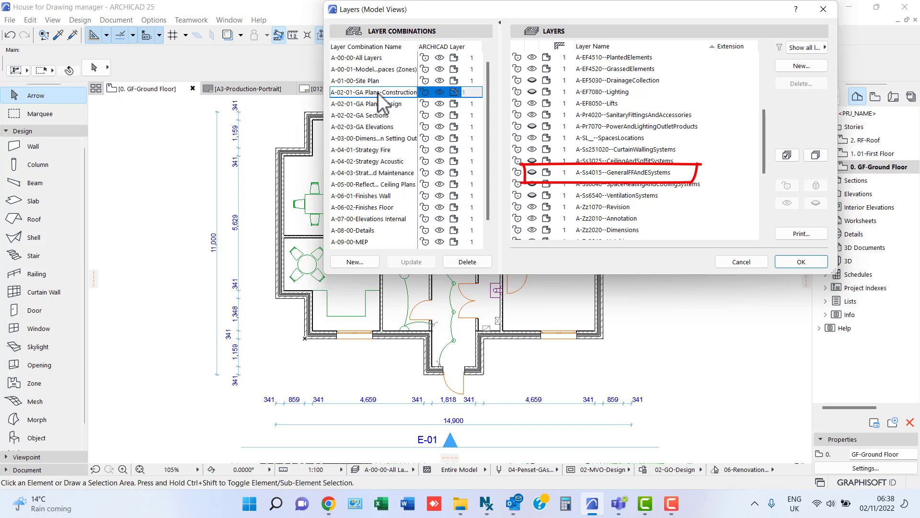
Close the layer settings and open the proposed GF-Ground Floor view from 01-Plans in the 0000 Design folder of the View Map
click(796, 262)
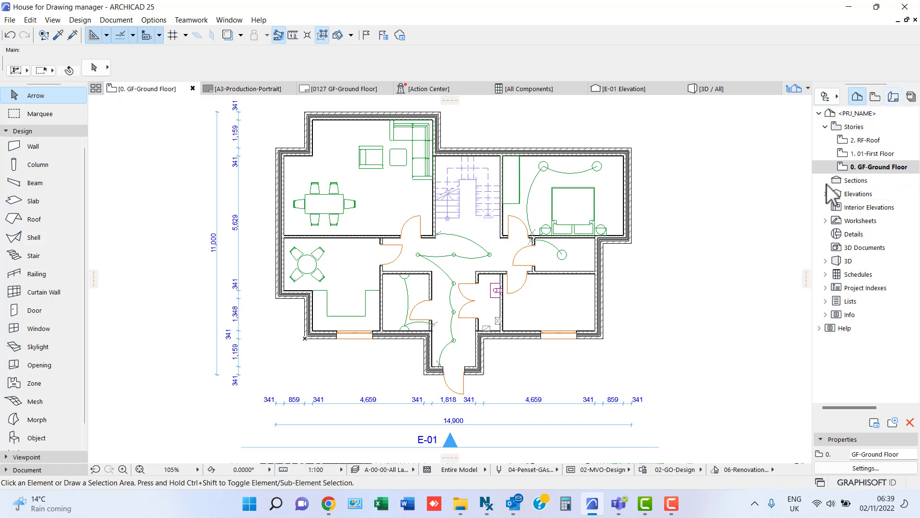
click(876, 95)
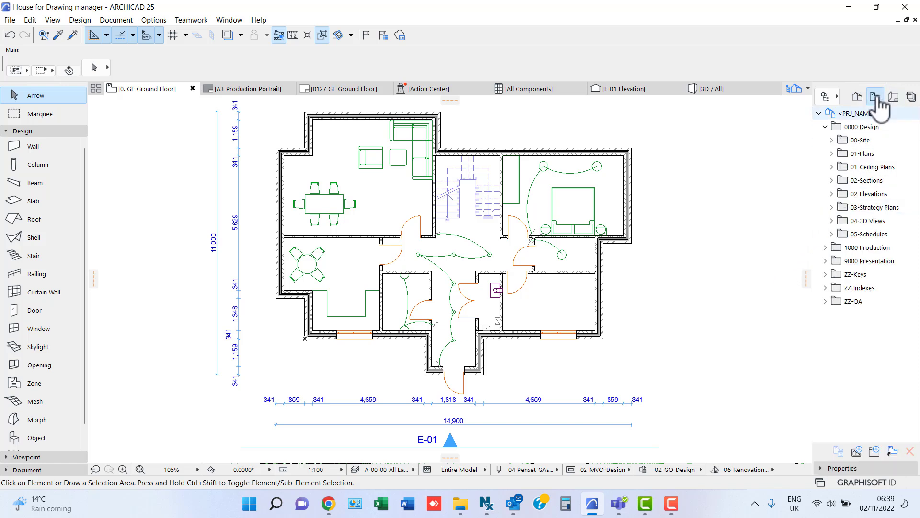
click(831, 153)
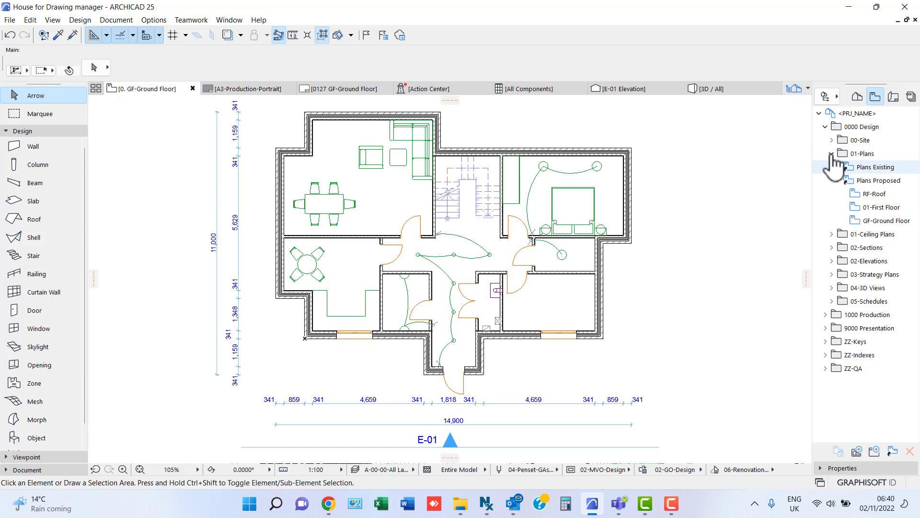
double_click(880, 221)
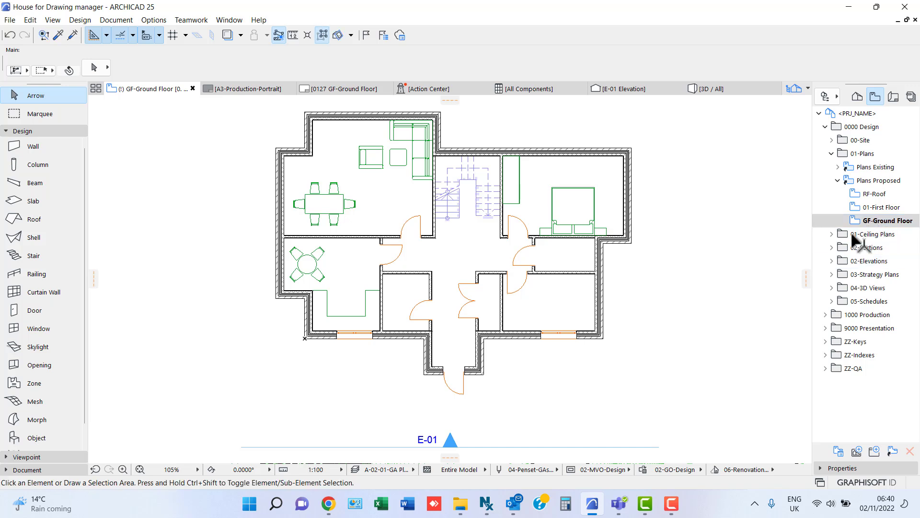
Review the available pen sets and apply the 07-GO-WhiteModel graphic override to the open ground floor plan
click(546, 471)
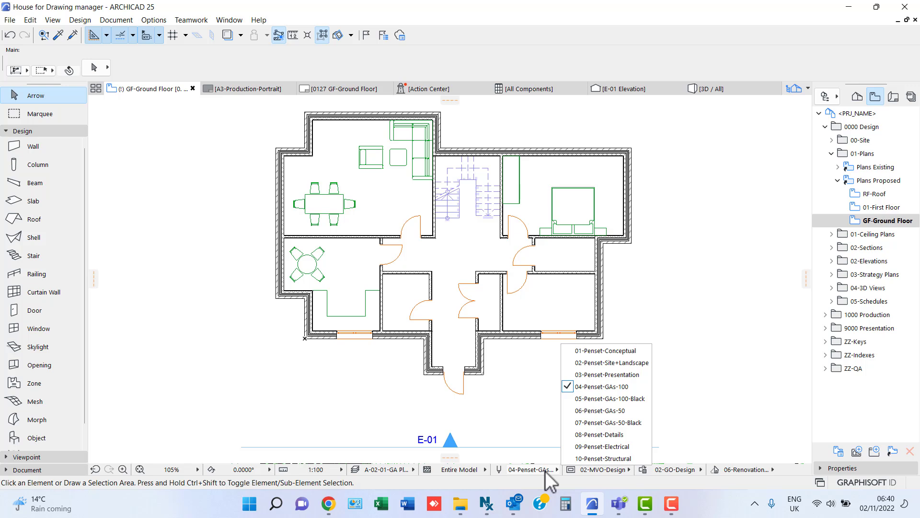
click(545, 471)
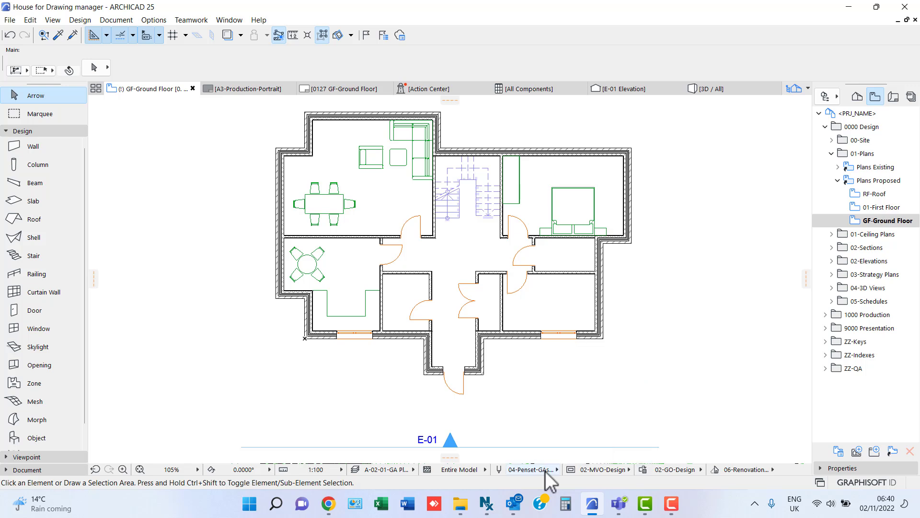
click(665, 470)
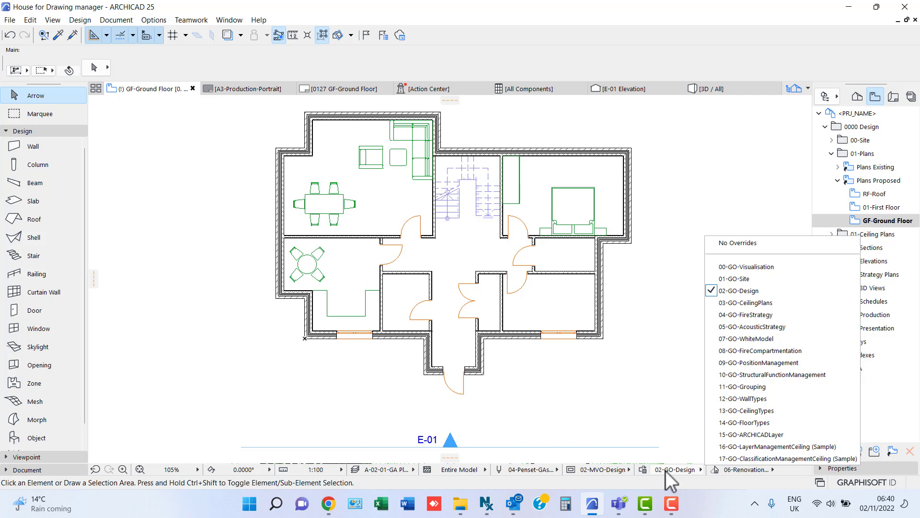
click(746, 339)
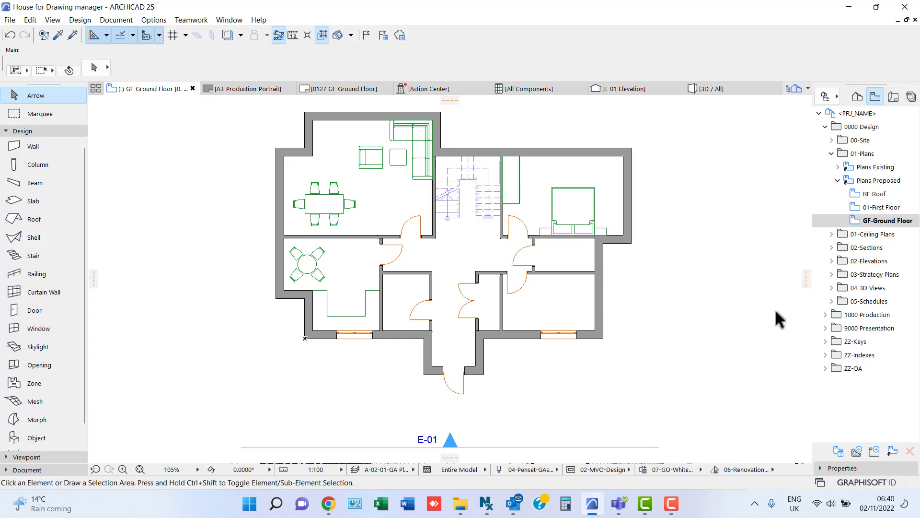
Update the design GF-Ground Floor view's settings from the current window, so its graphic override is 07-GO-WhiteModel
right_click(874, 221)
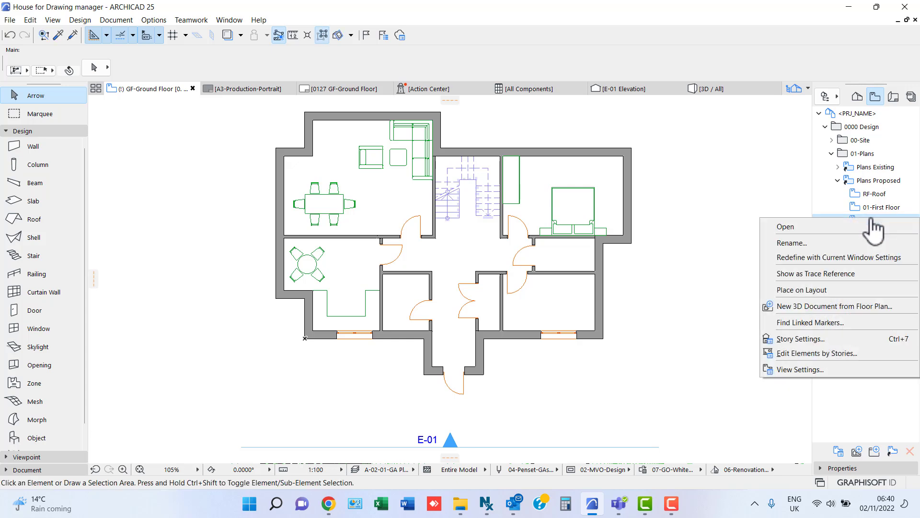
click(798, 369)
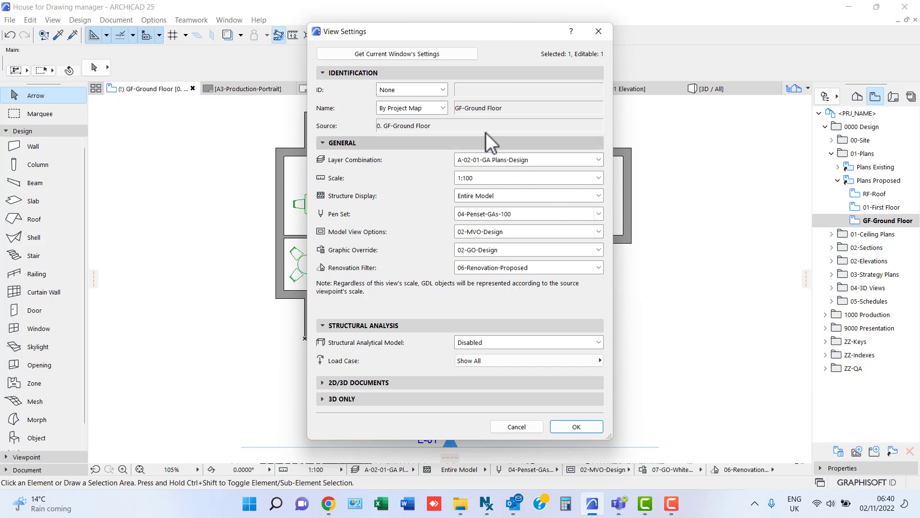
click(418, 55)
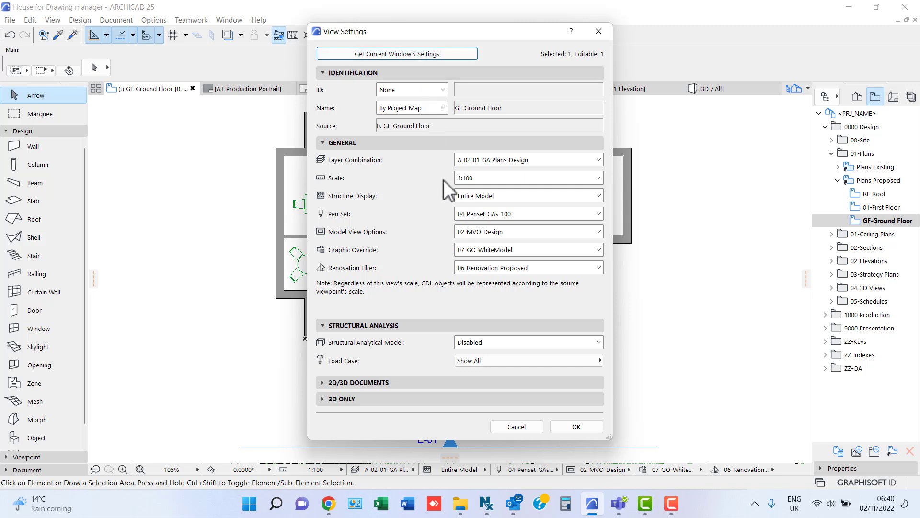
click(599, 178)
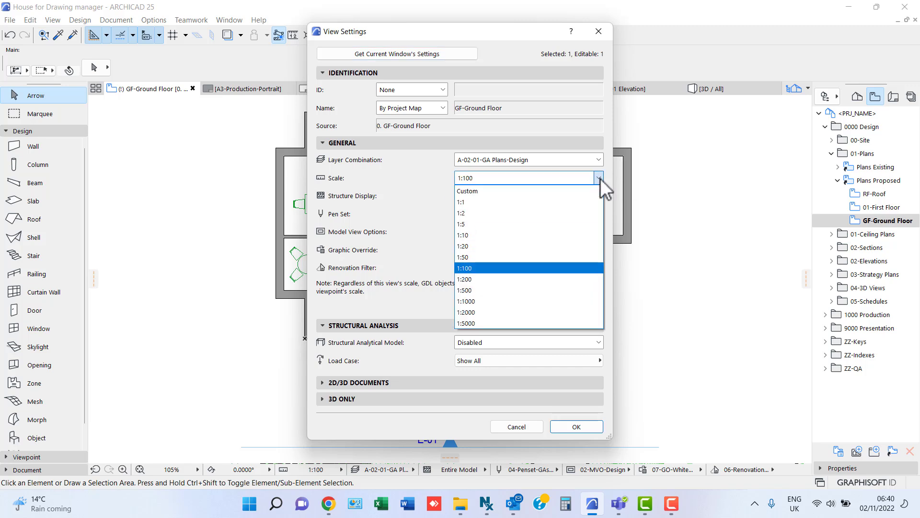
click(600, 178)
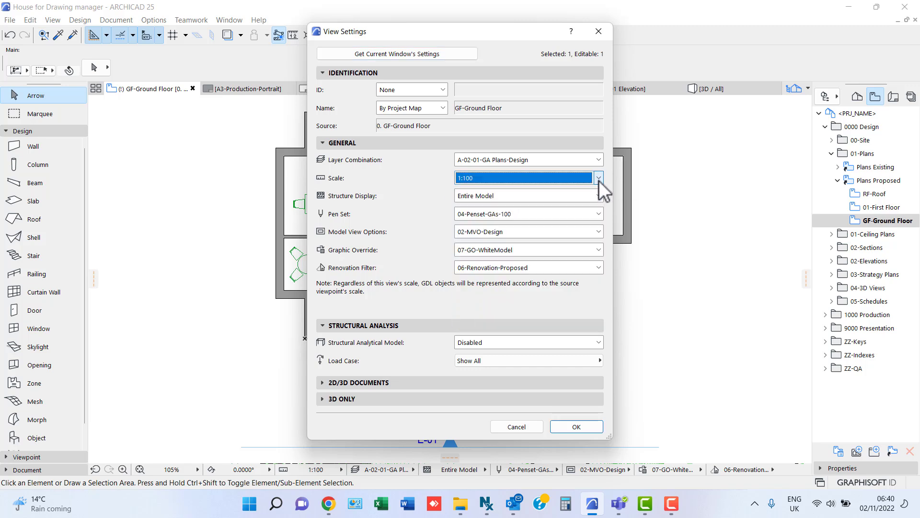
click(598, 234)
click(598, 234)
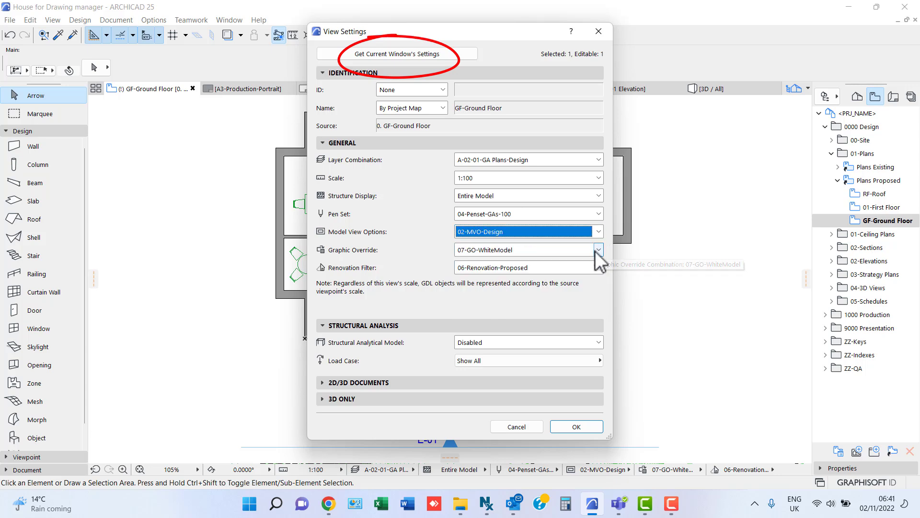
click(571, 426)
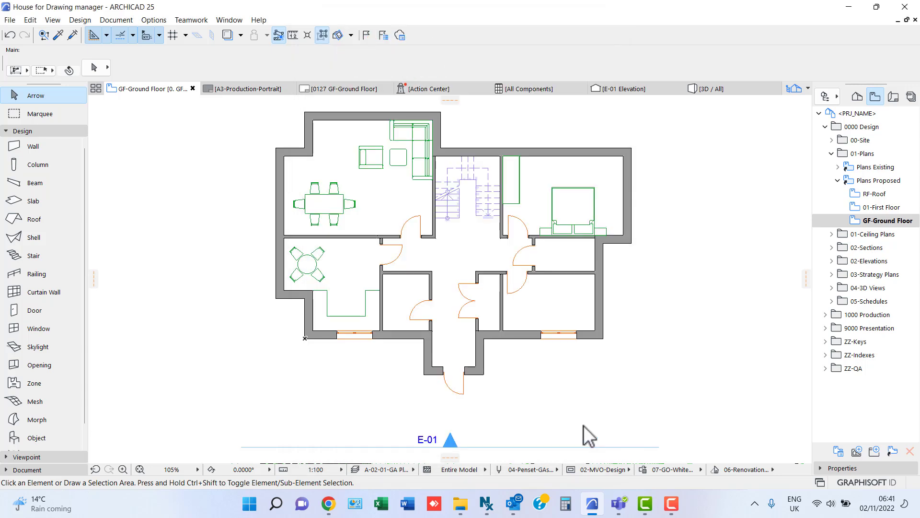
Open the GF-Ground Floor view under Plans Proposed in the 11-Plans folder of 1000 Production
click(832, 153)
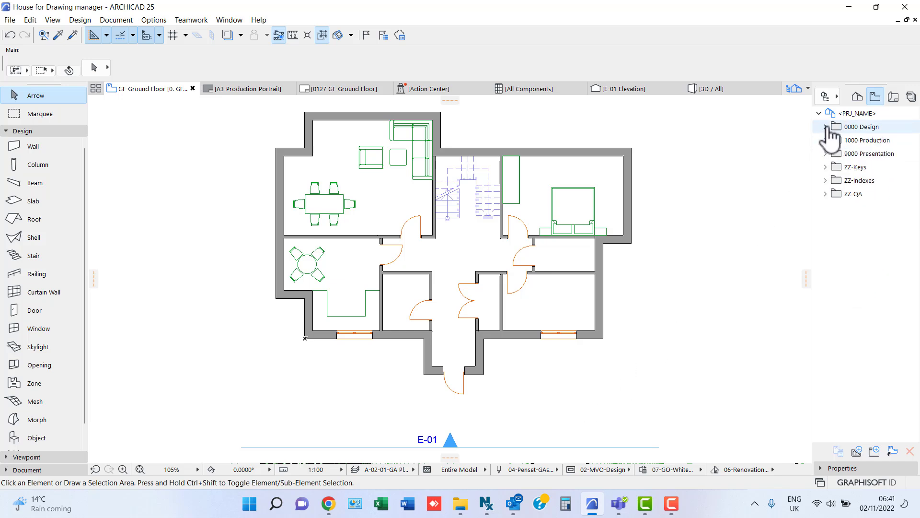
click(825, 127)
click(826, 140)
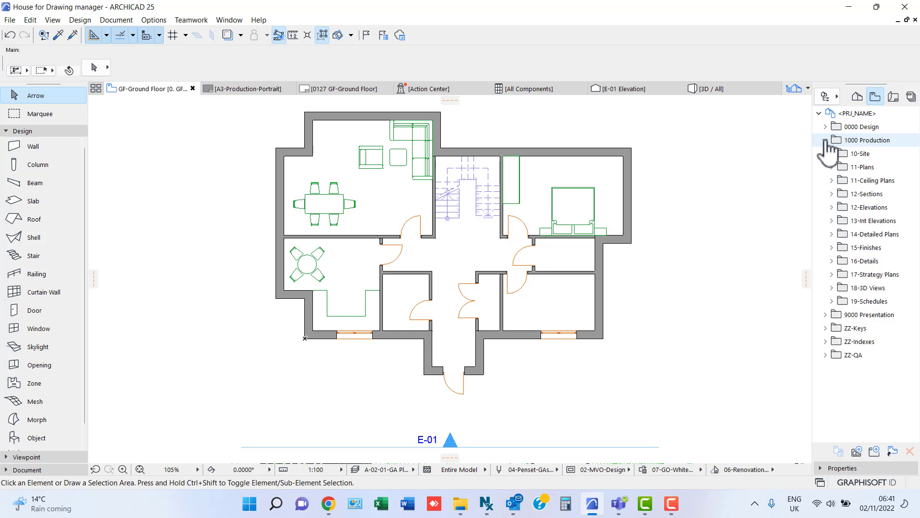
click(832, 167)
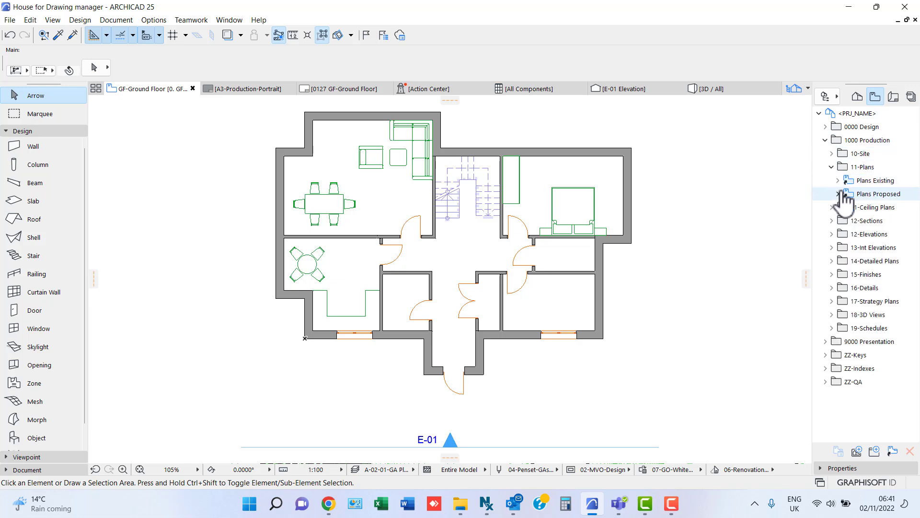
click(838, 193)
double_click(879, 235)
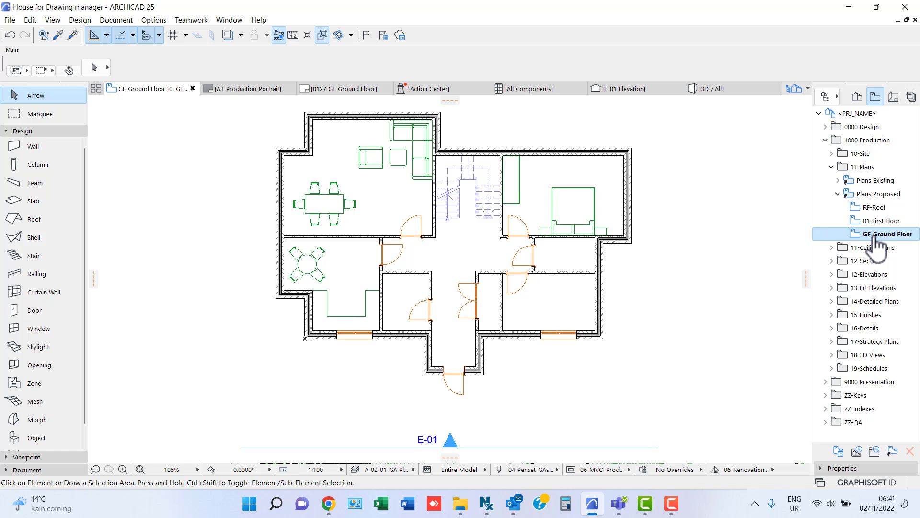
Set the production GF-Ground Floor view's layer combination to A-02-01-GA Plans-Construction in its view settings, keeping No Overrides
right_click(878, 245)
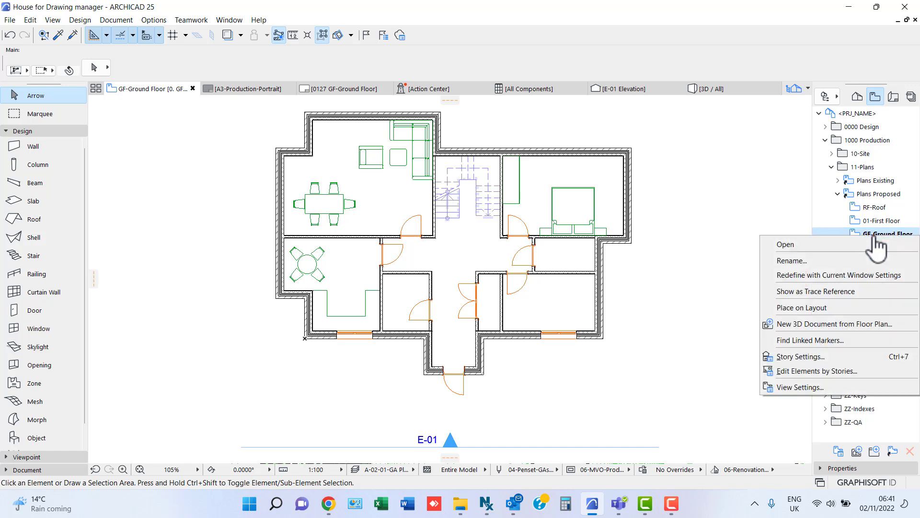
click(787, 386)
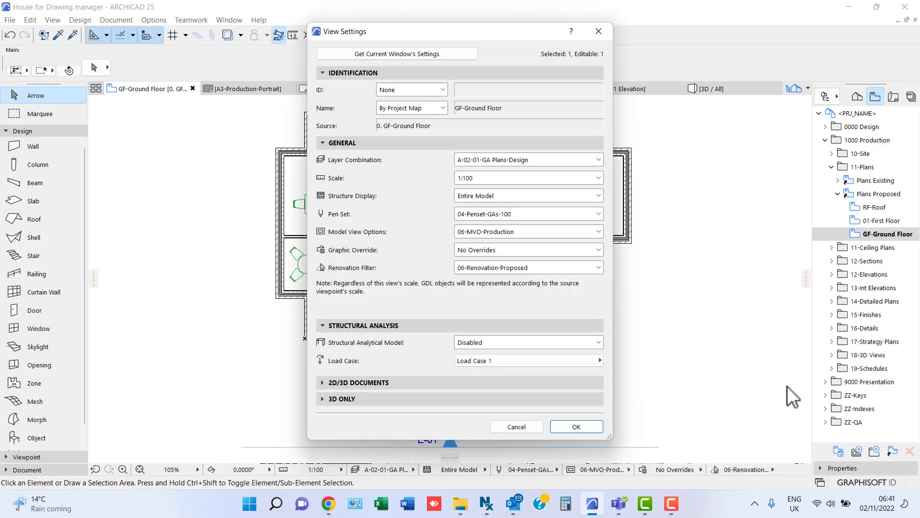
click(598, 160)
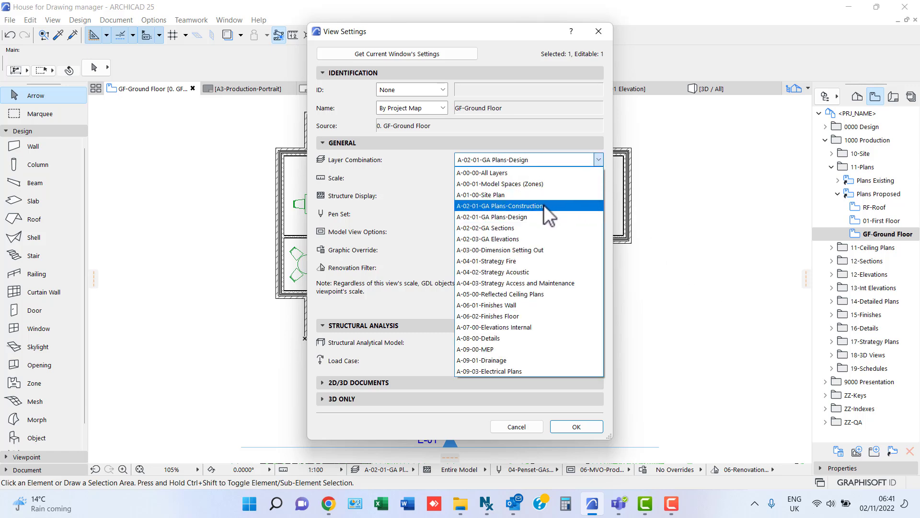
click(543, 205)
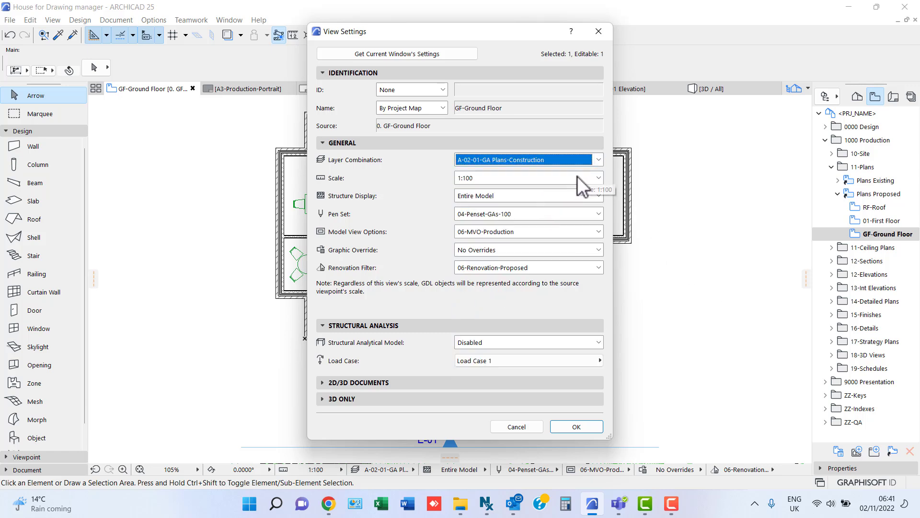
click(600, 249)
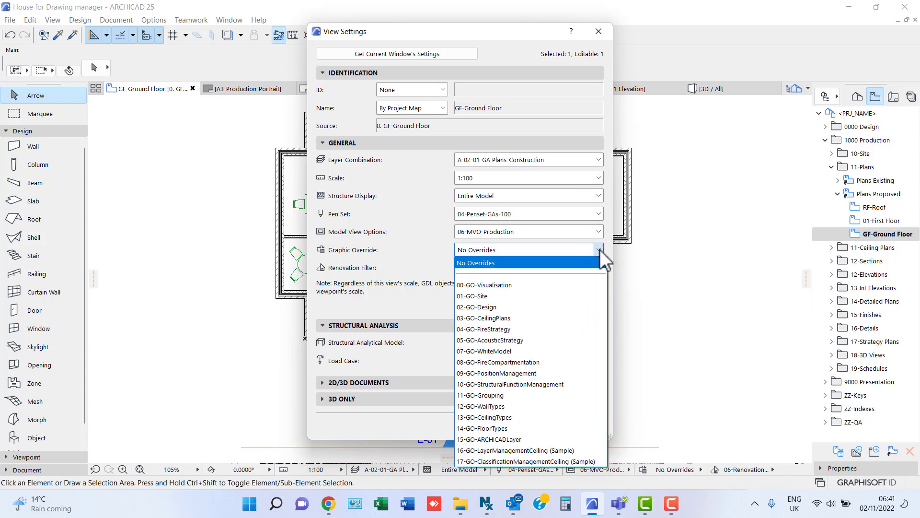
click(600, 249)
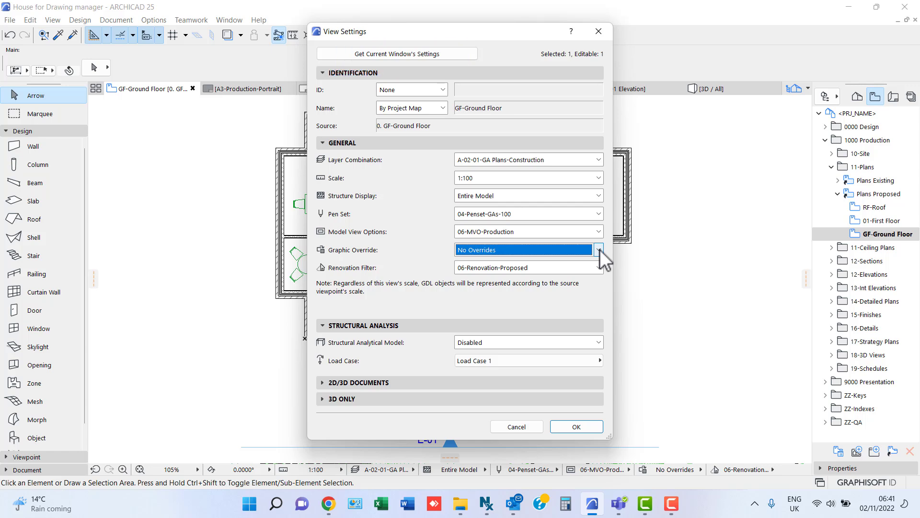
click(589, 427)
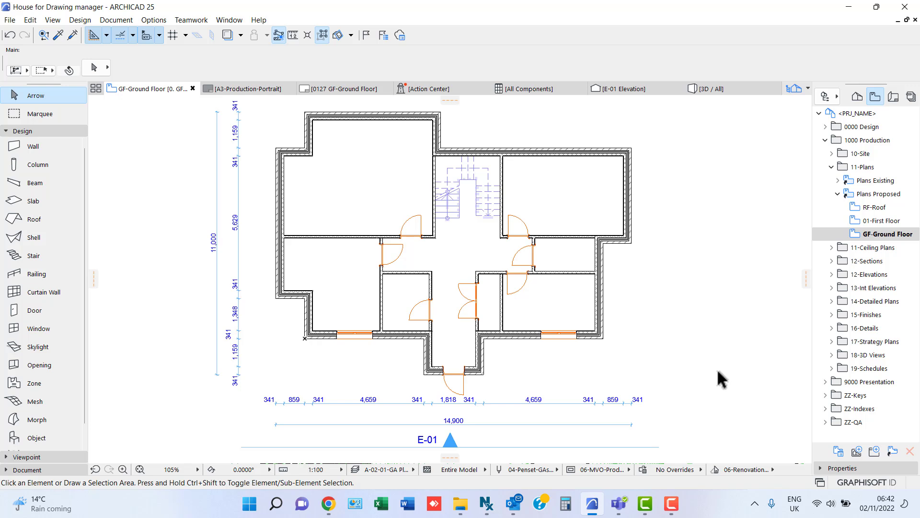
Collapse the 1000 Production folder and create a new View Map folder named 2000 Electrics
click(831, 167)
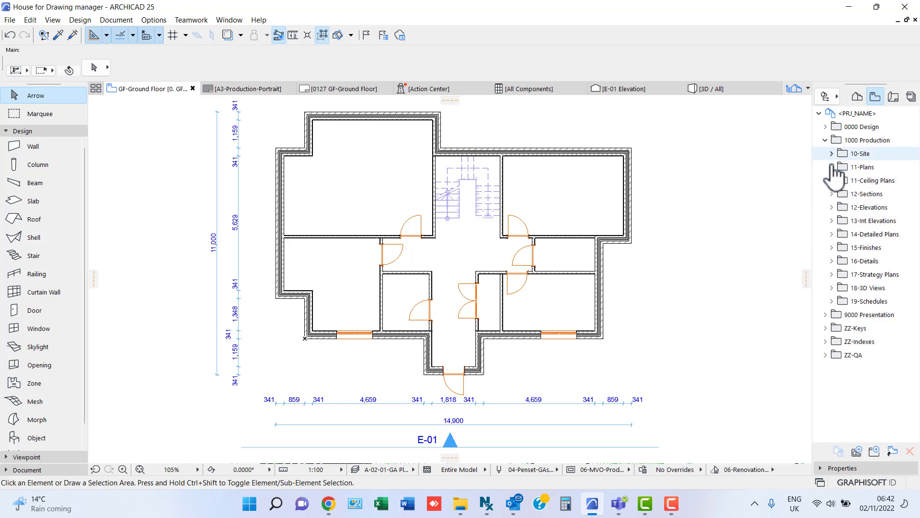
click(825, 140)
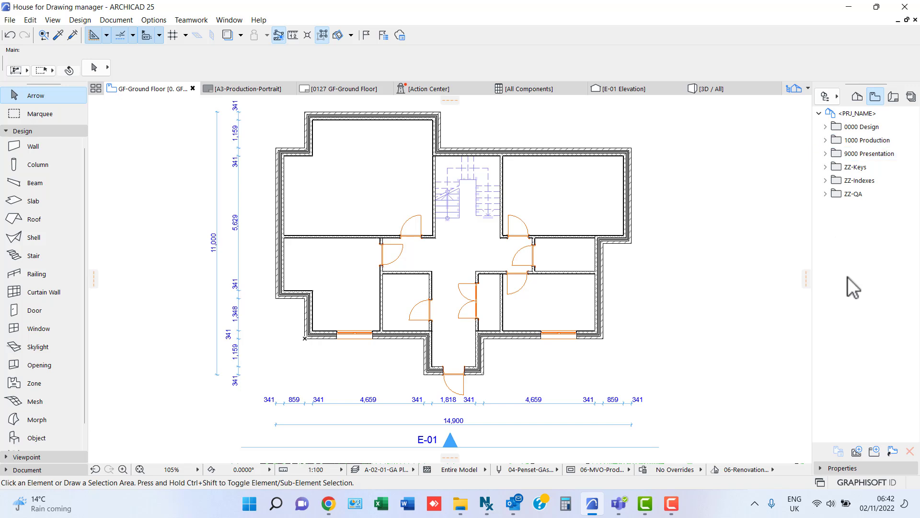
click(874, 451)
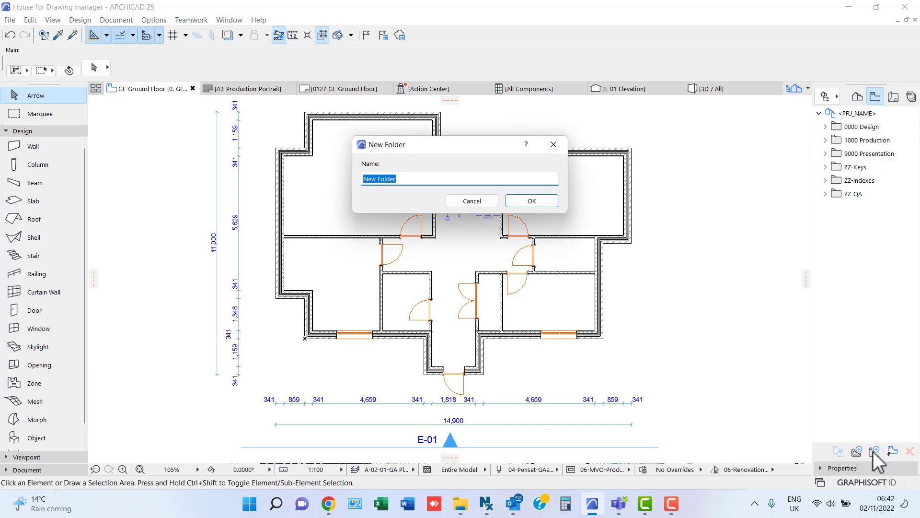
text(2000 Electrics)
click(527, 202)
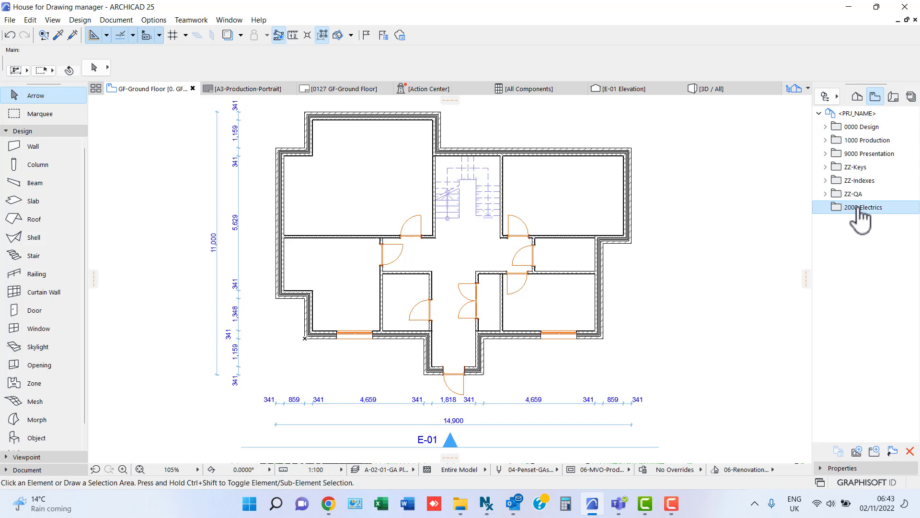
Clone the Stories folder of the project map into the 2000 Electrics folder
click(891, 453)
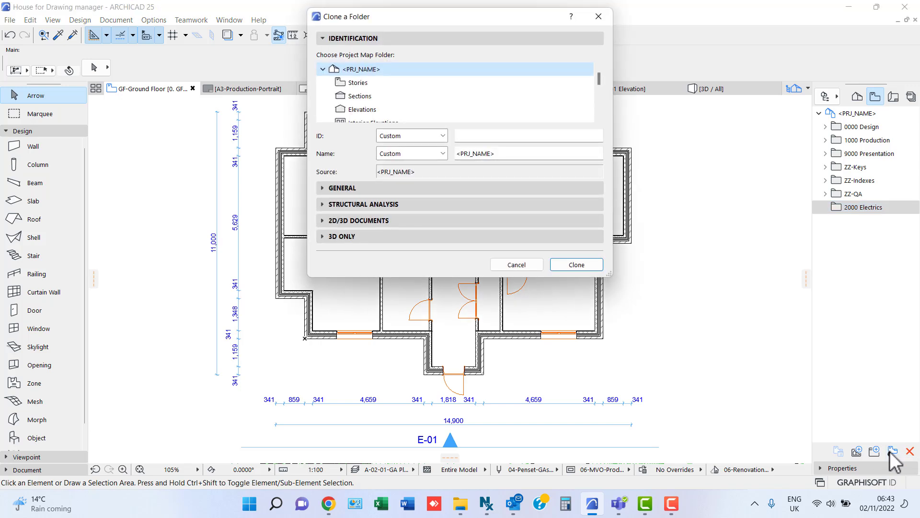
drag(599, 81, 600, 83)
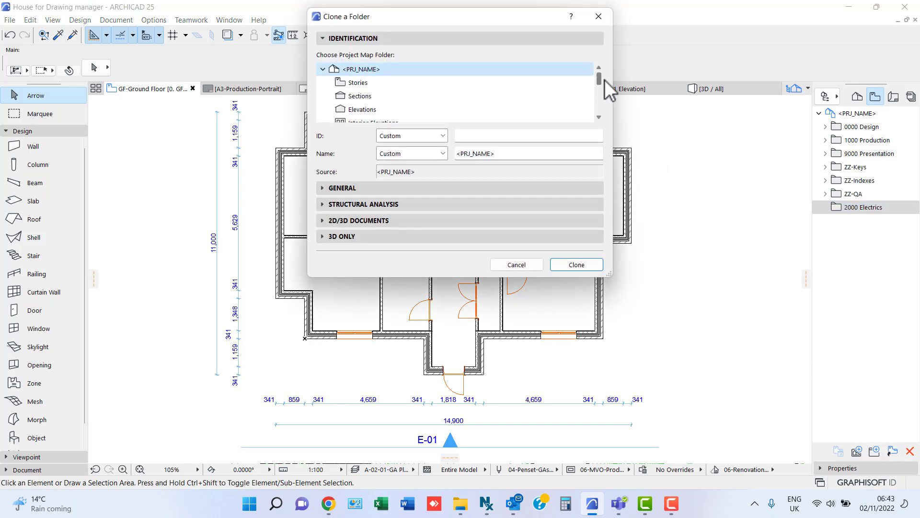
click(352, 86)
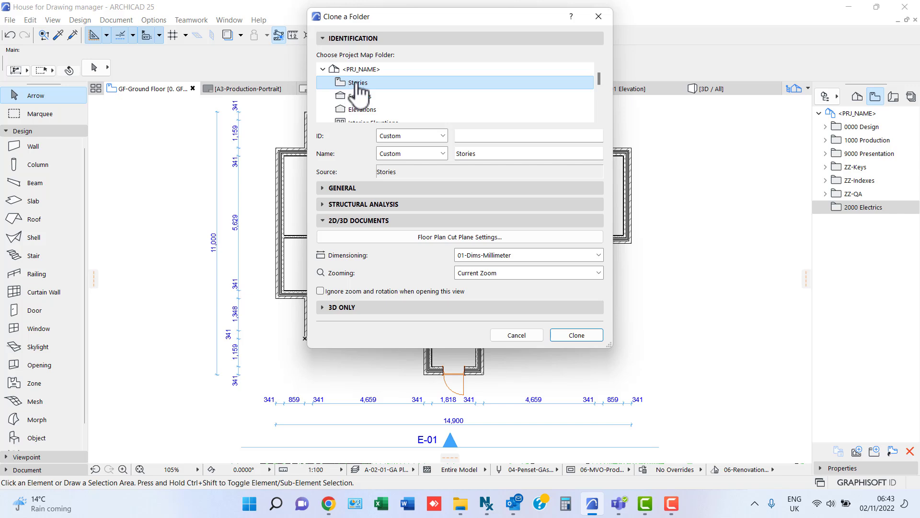
click(582, 336)
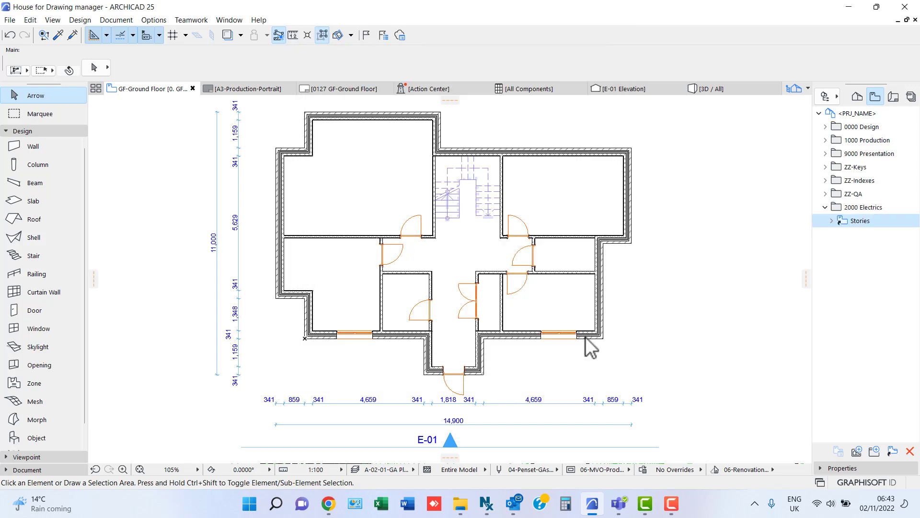
Configure the cloned Stories folder's view settings: ID 02, name Plans Electrics, layer combination A-09-03-Electrical Plans, graphic override 03-GO-CeilingPlans
click(832, 221)
right_click(836, 225)
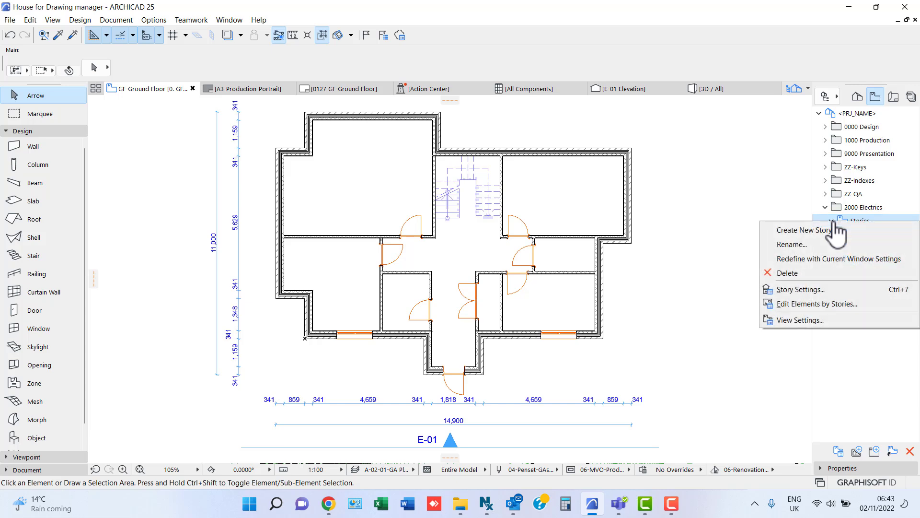
click(810, 321)
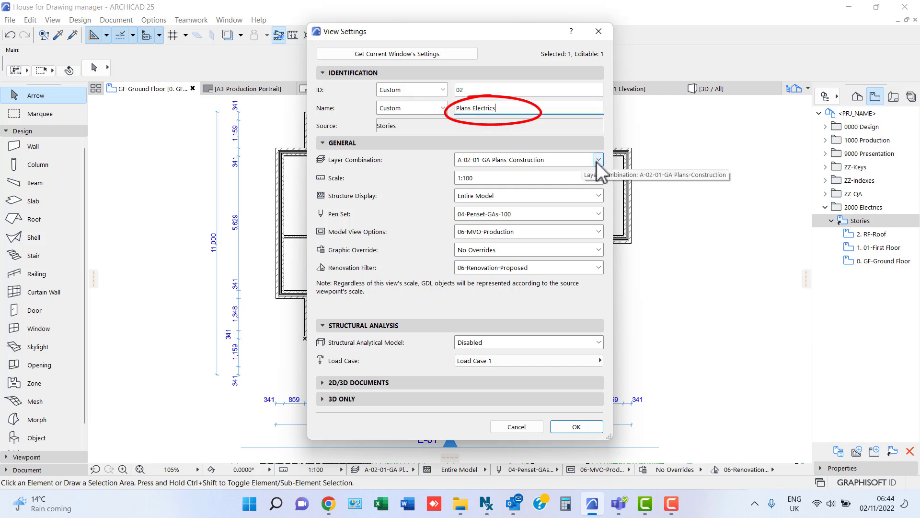
click(597, 161)
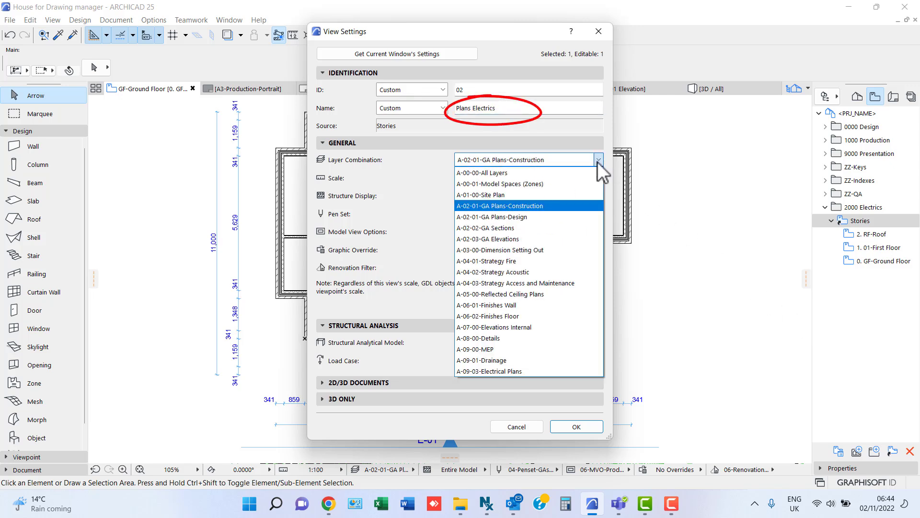
click(505, 370)
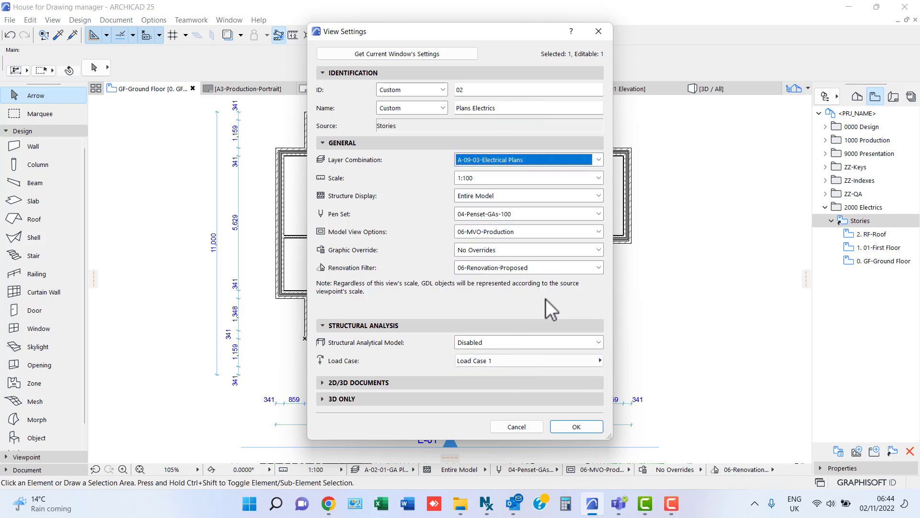
click(598, 249)
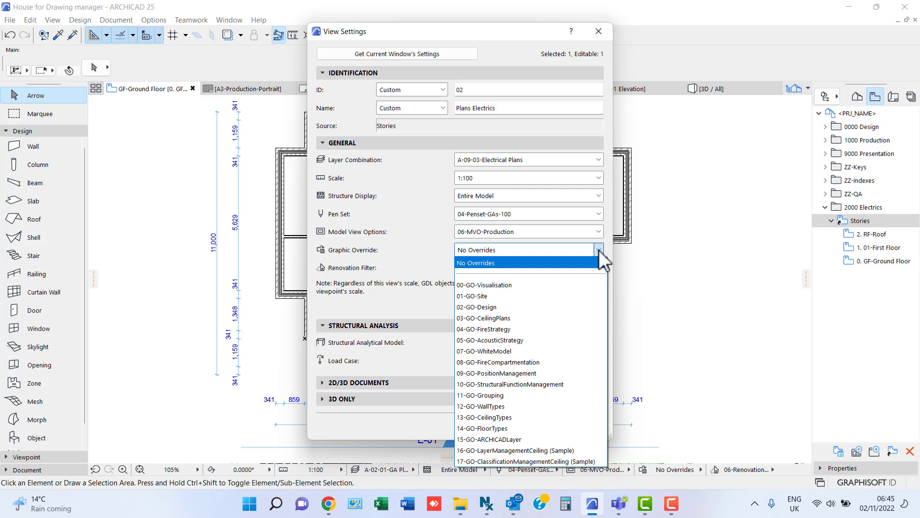
click(496, 318)
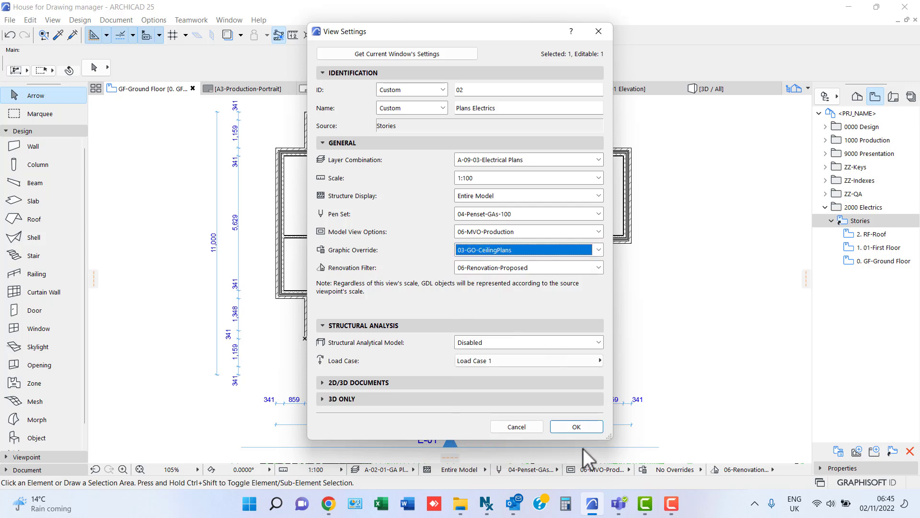
click(576, 425)
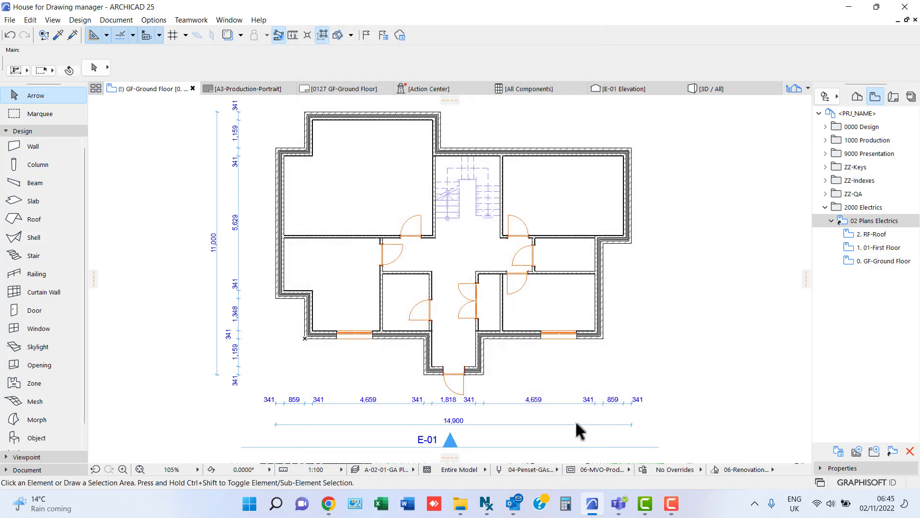
Open the Plans Electrics GF-Ground Floor view and apply the current window's settings in its view settings
double_click(880, 261)
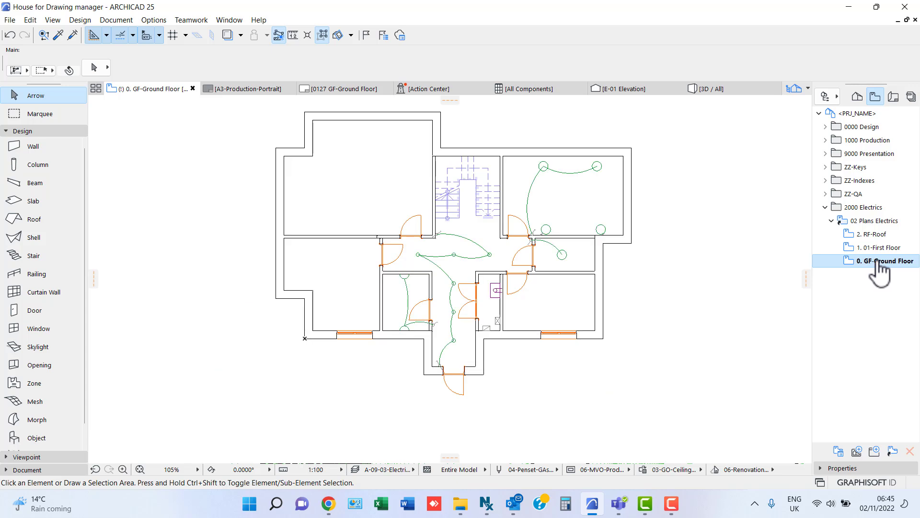
right_click(879, 261)
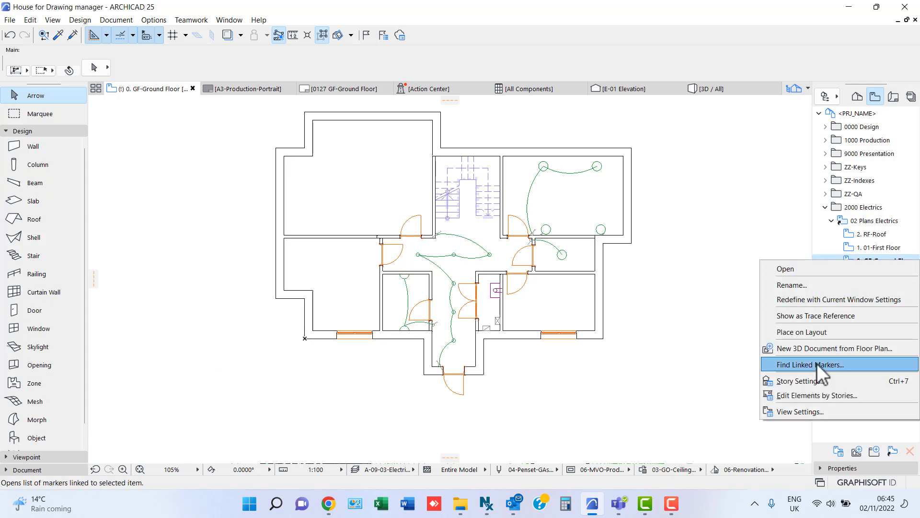
click(790, 411)
click(432, 56)
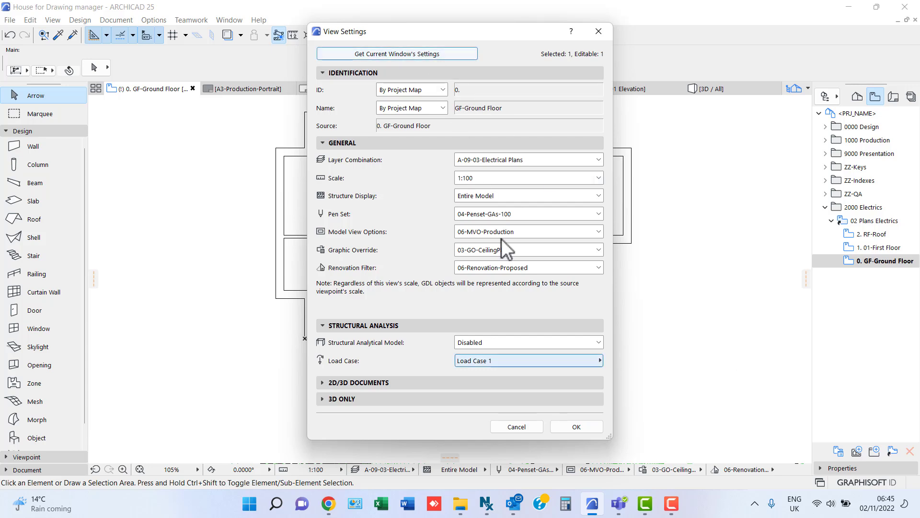
click(590, 427)
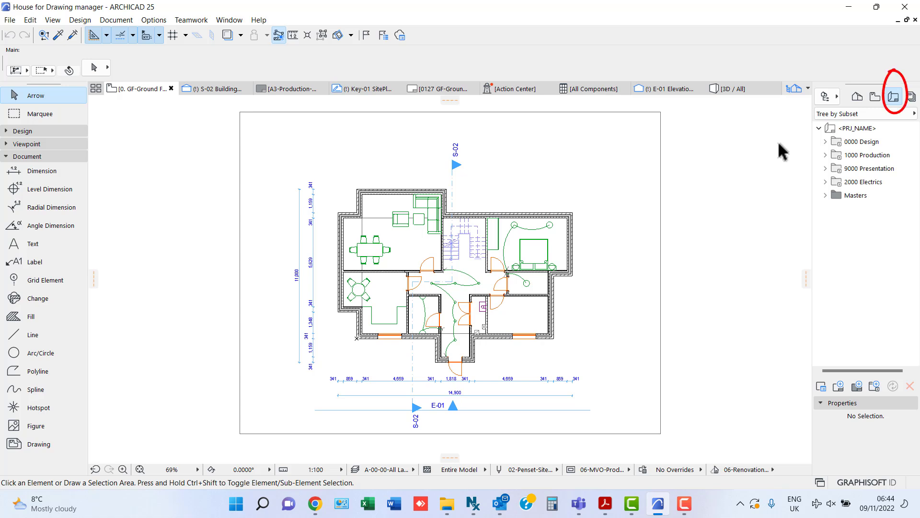
Expand the Masters folder in the layout book and open the A2- and A3-Production-Landscape master layouts
click(825, 195)
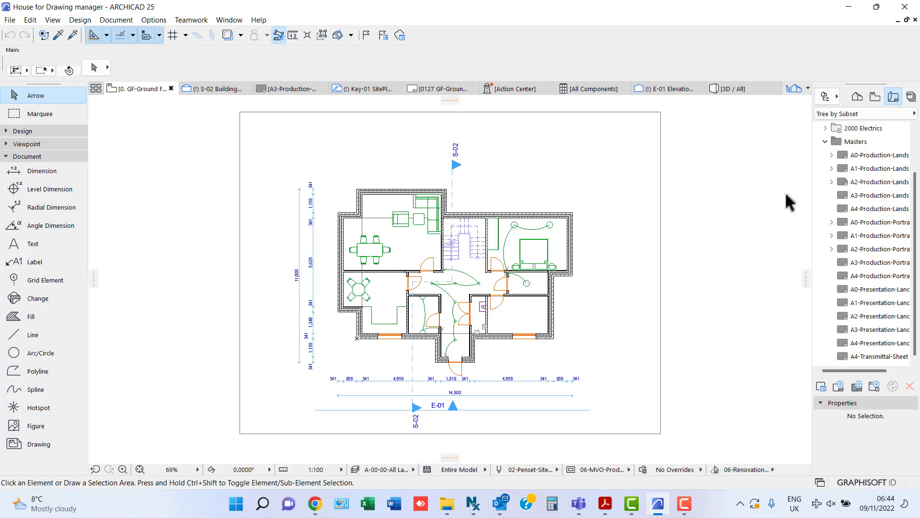
double_click(832, 183)
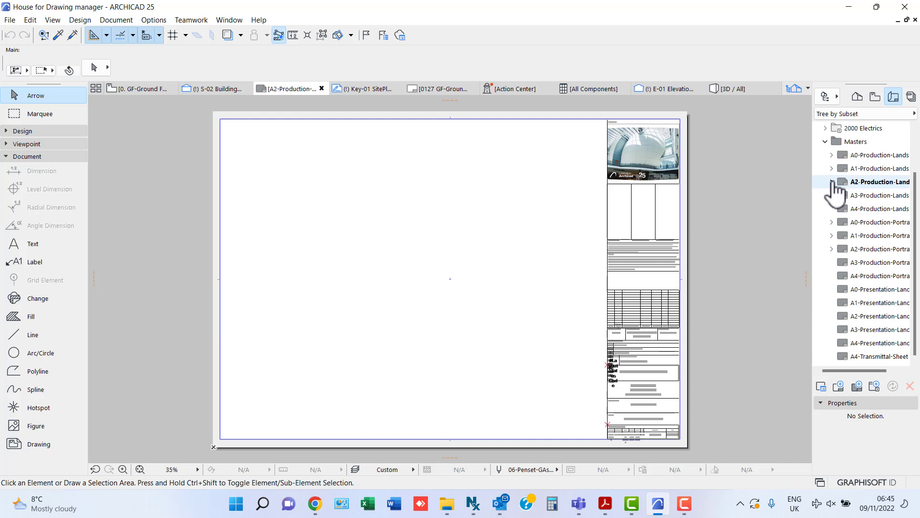
double_click(858, 195)
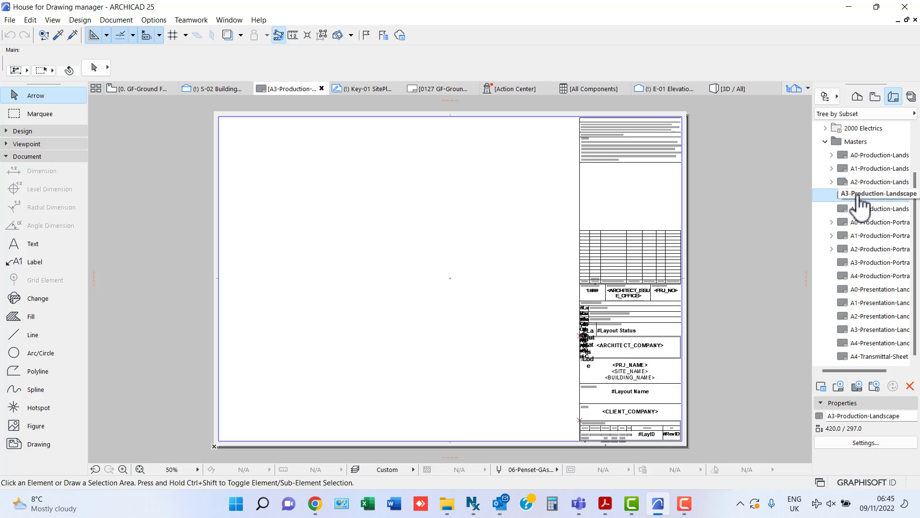
Create a new landscape master layout with the A3 (ISO) - Metric size
click(858, 387)
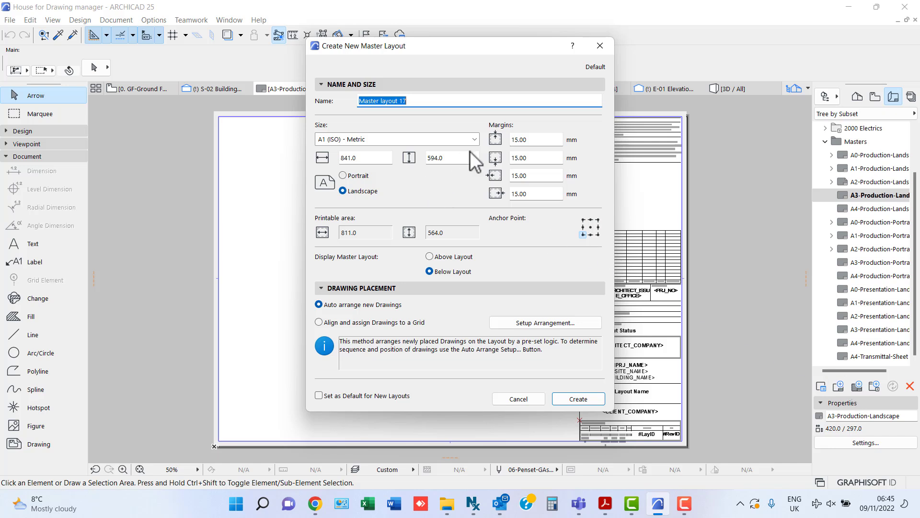
click(474, 140)
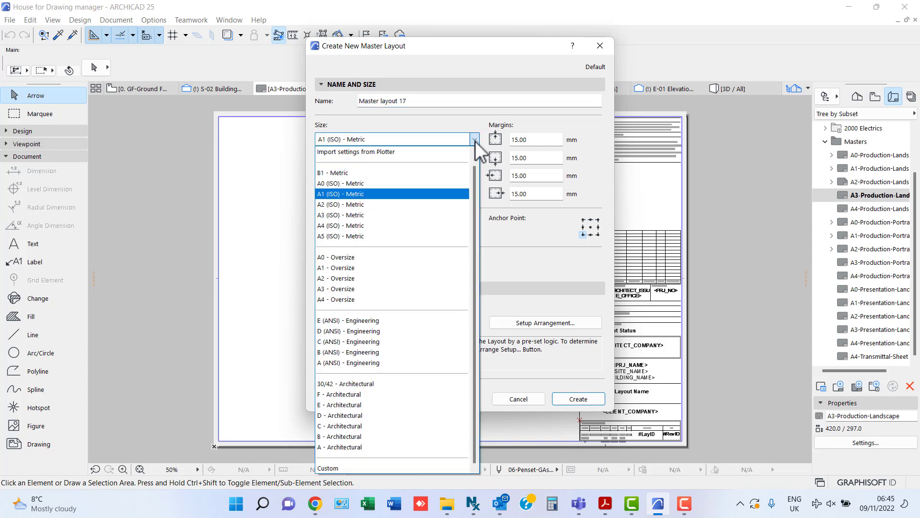
click(335, 215)
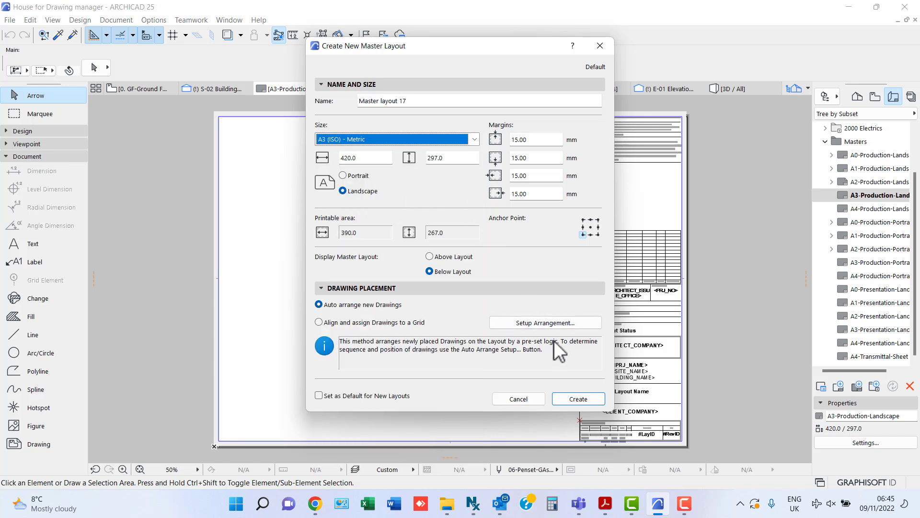
click(578, 398)
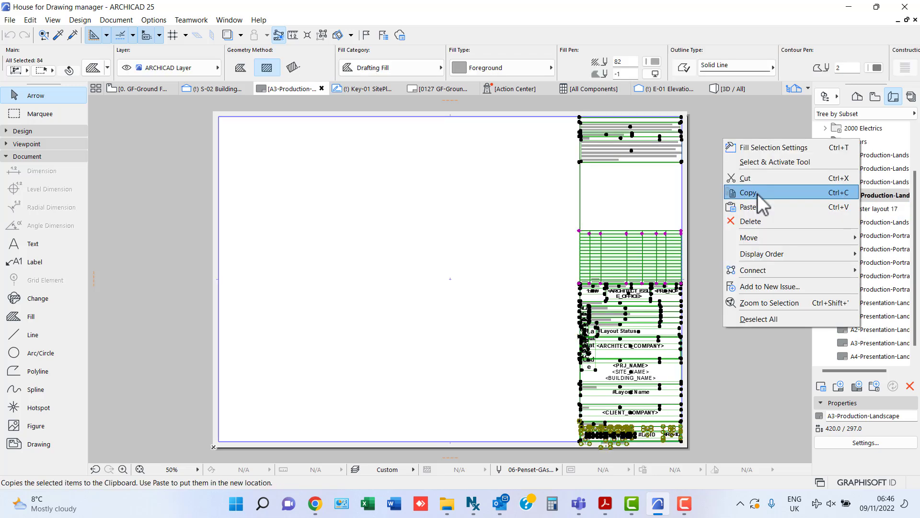
Copy the whole title block from A3-Production-Landscape and paste it at the same position on the new master layout
click(757, 194)
key(Escape)
double_click(851, 210)
right_click(623, 262)
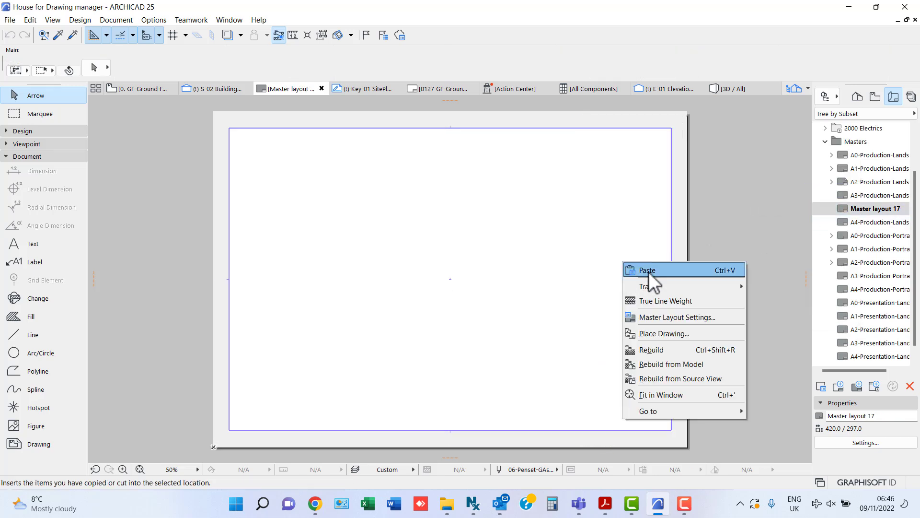
click(652, 269)
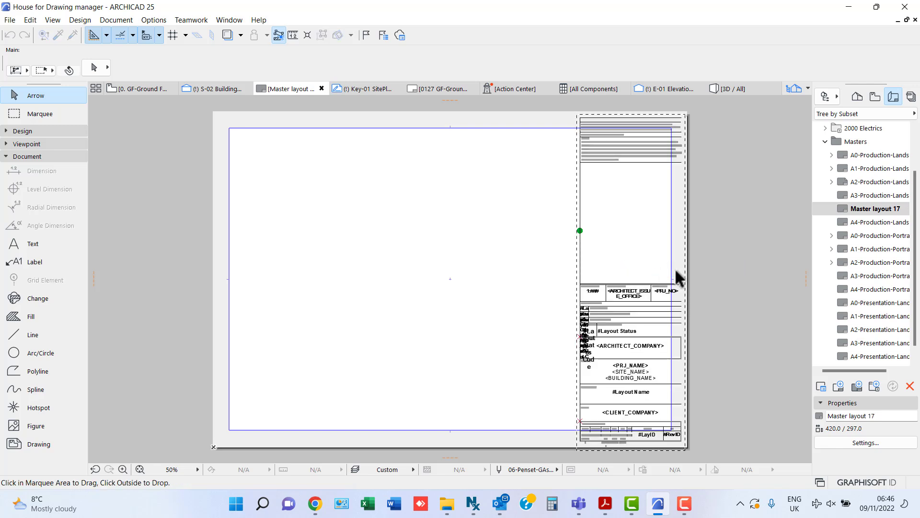
click(725, 284)
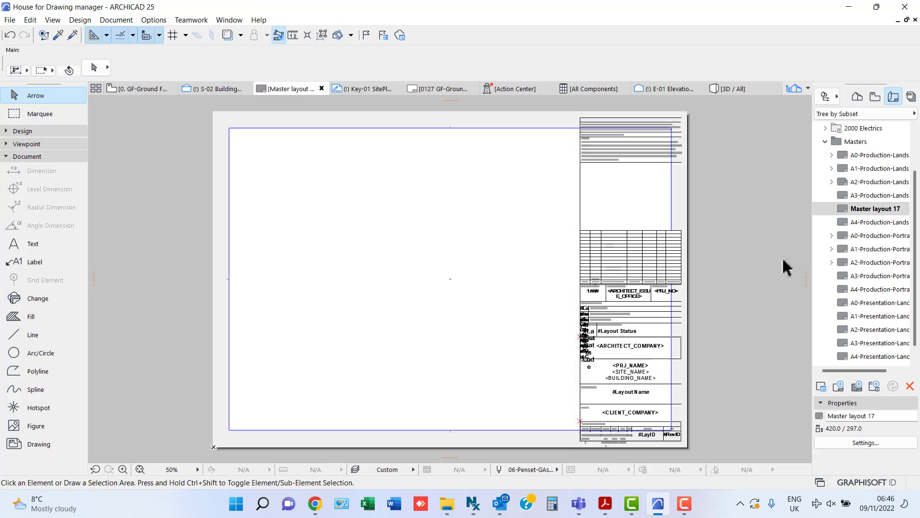
Set all four margins of the new master layout to 5 mm and rename it A3-Planning-Landscape
right_click(873, 209)
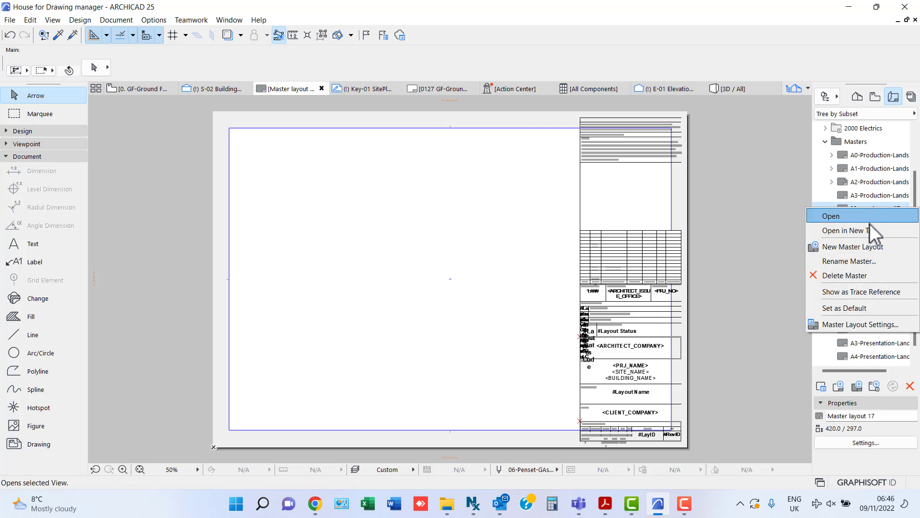
click(858, 325)
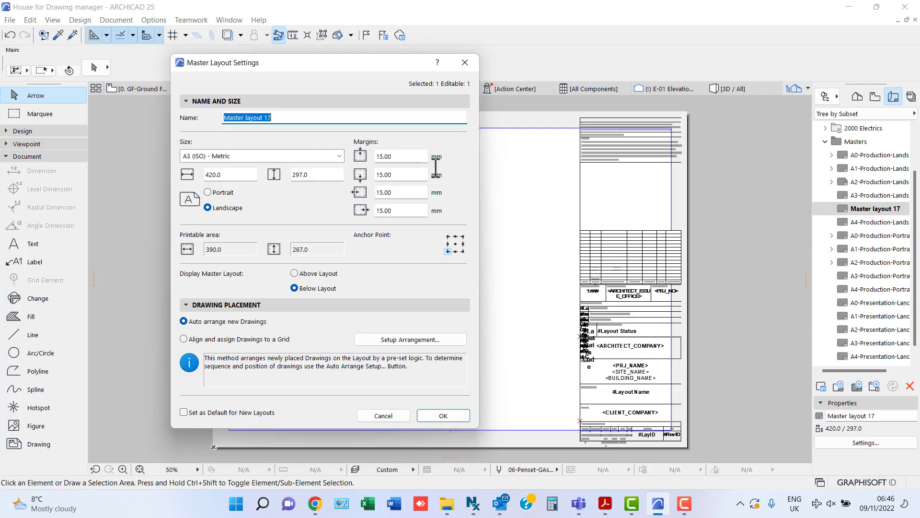
double_click(389, 156)
text(5)
text(5)
drag(397, 174, 372, 213)
text(55)
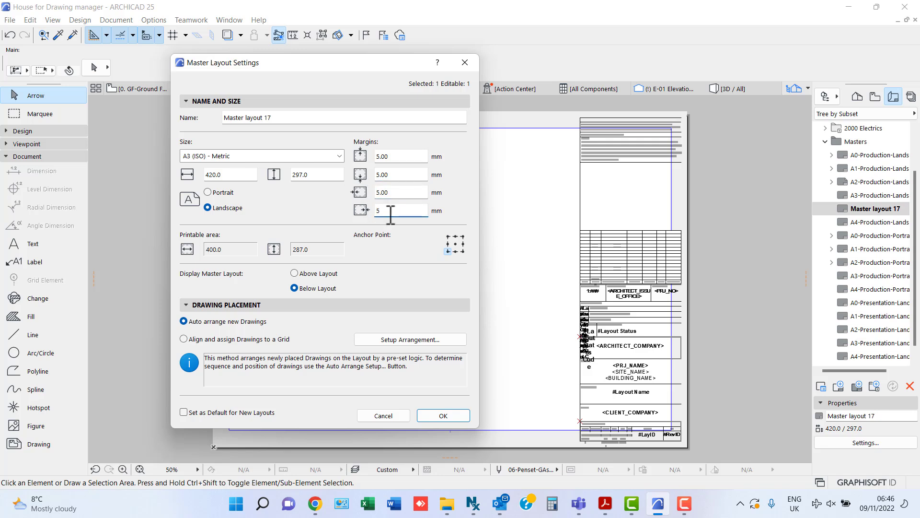
drag(302, 118, 198, 109)
text(A3)
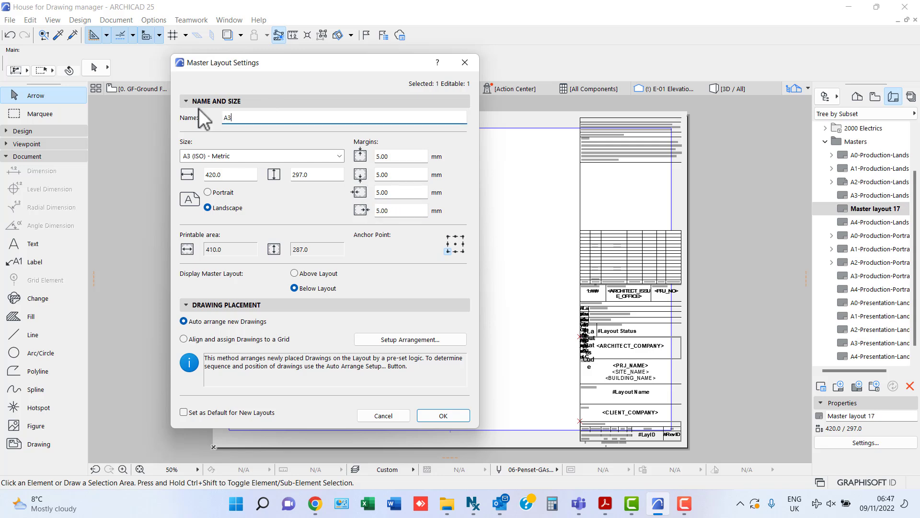
text(-Planning-Landscape)
click(451, 415)
Load the 3DPL-Logo image from the Camtesia folder into the Figure tool's default settings
click(31, 426)
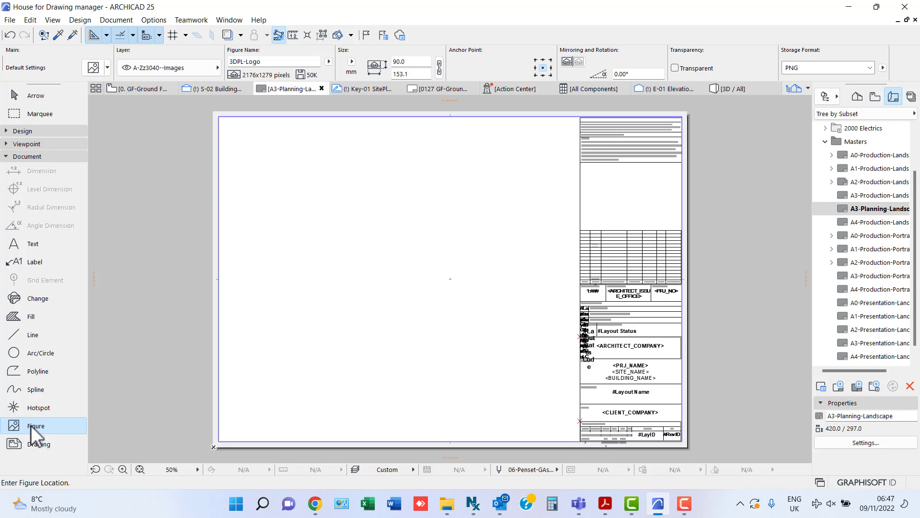
double_click(30, 425)
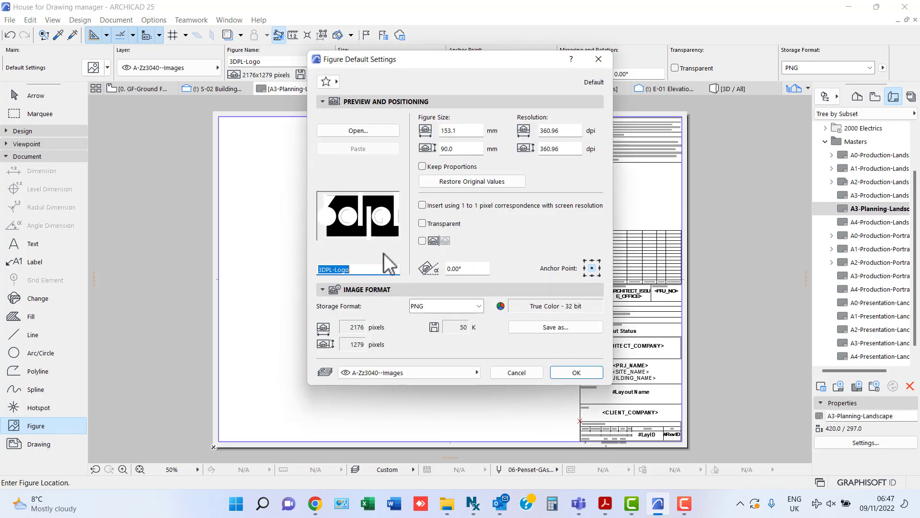
click(373, 133)
scroll(473, 229, down, 2)
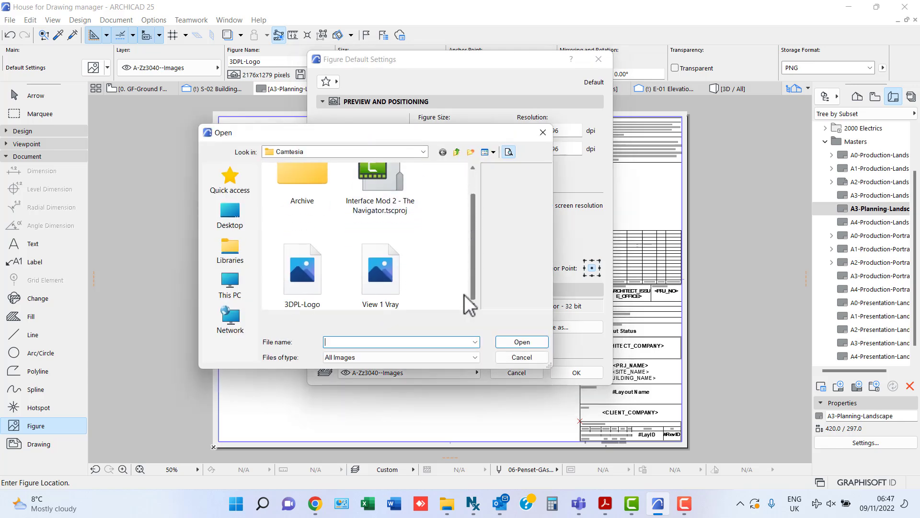
click(314, 291)
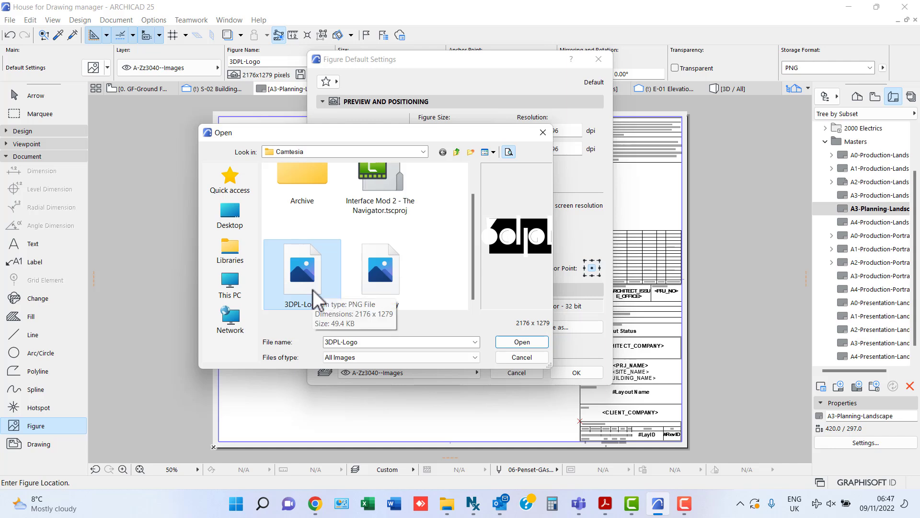
click(521, 341)
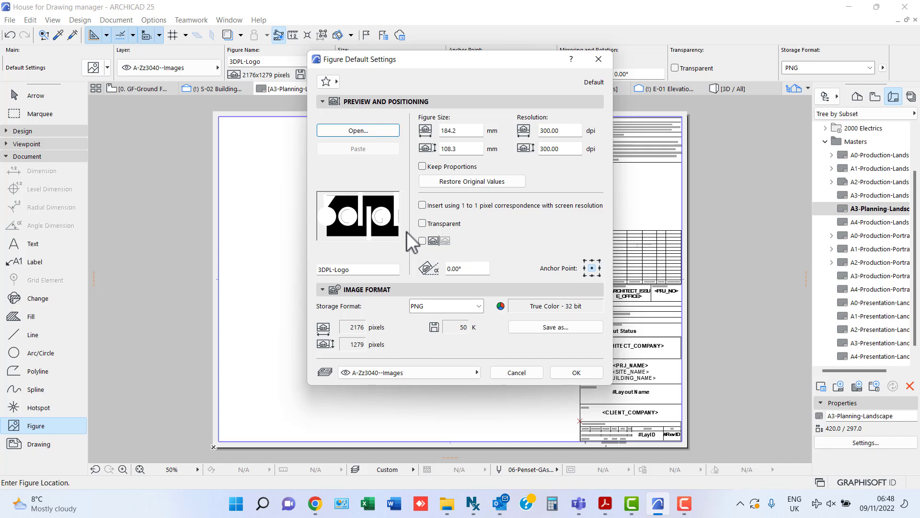
Set the logo's width to 90 mm with its proportions kept and place it in the title block's empty box above the revision table
drag(468, 130, 435, 132)
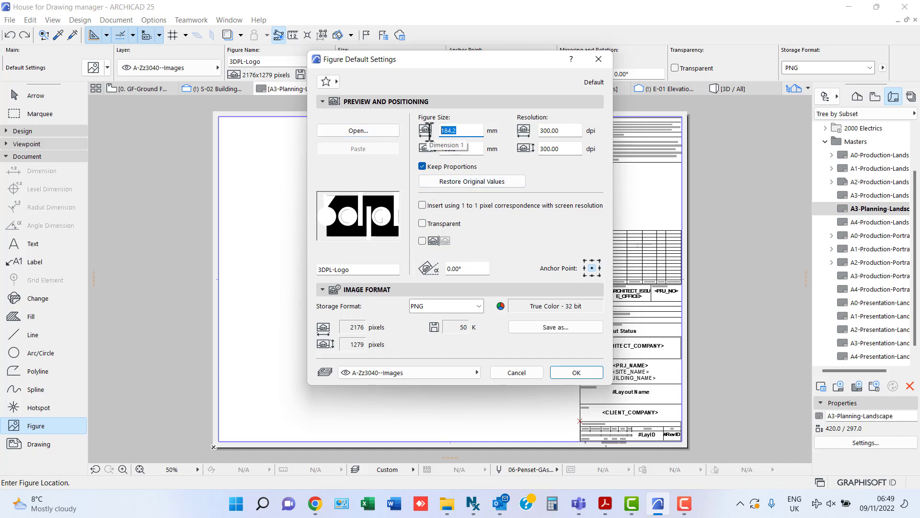
text(90)
click(503, 164)
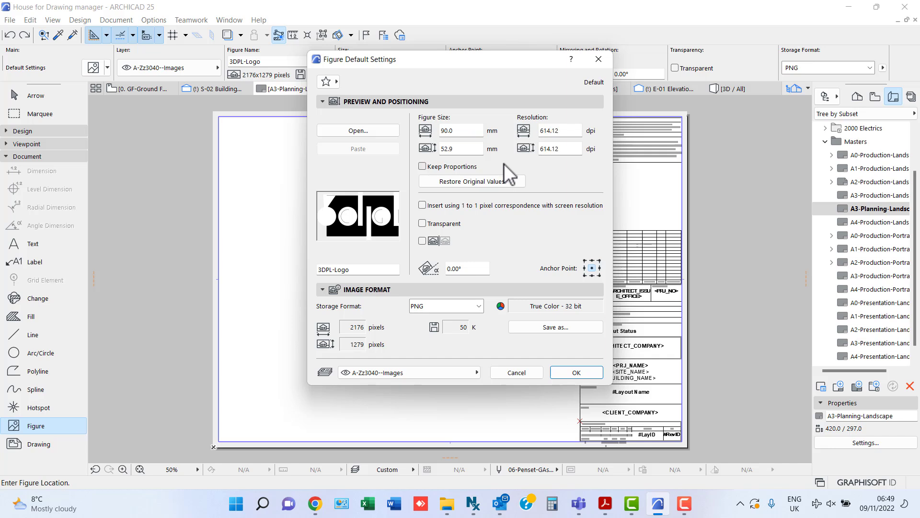
click(572, 373)
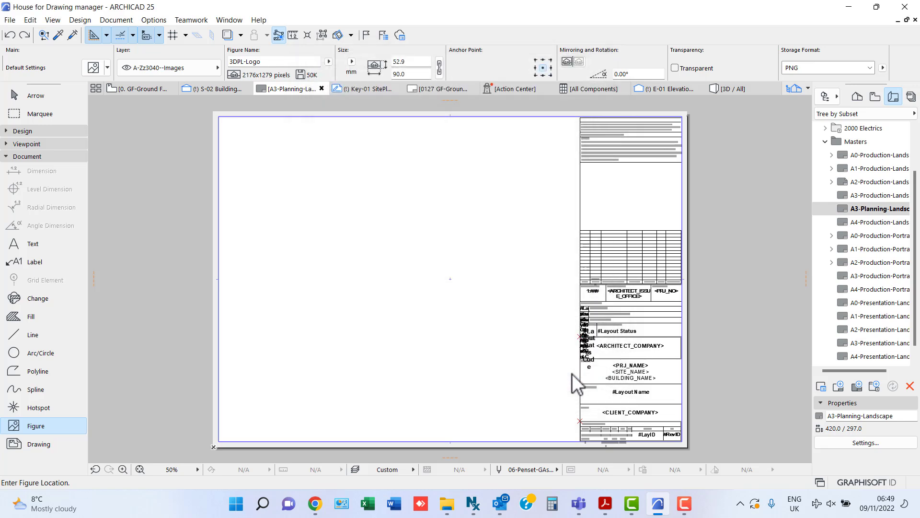
click(625, 196)
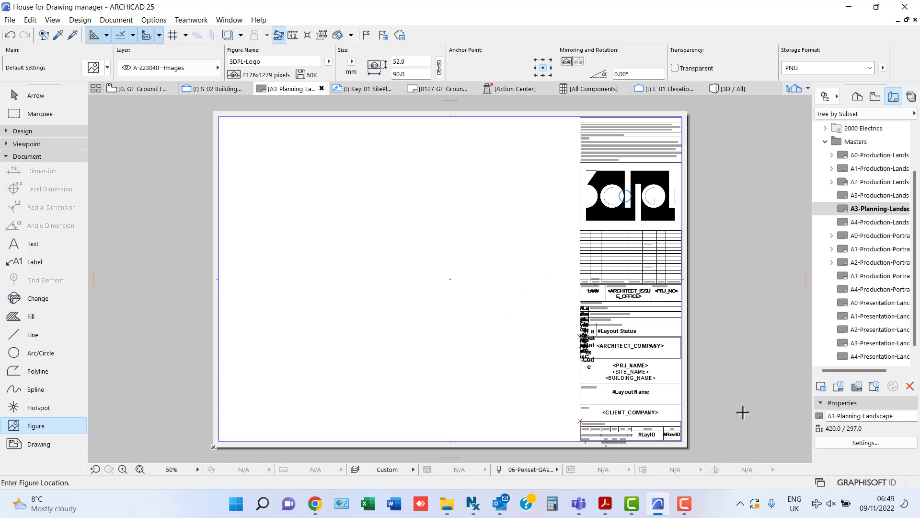
key(Escape)
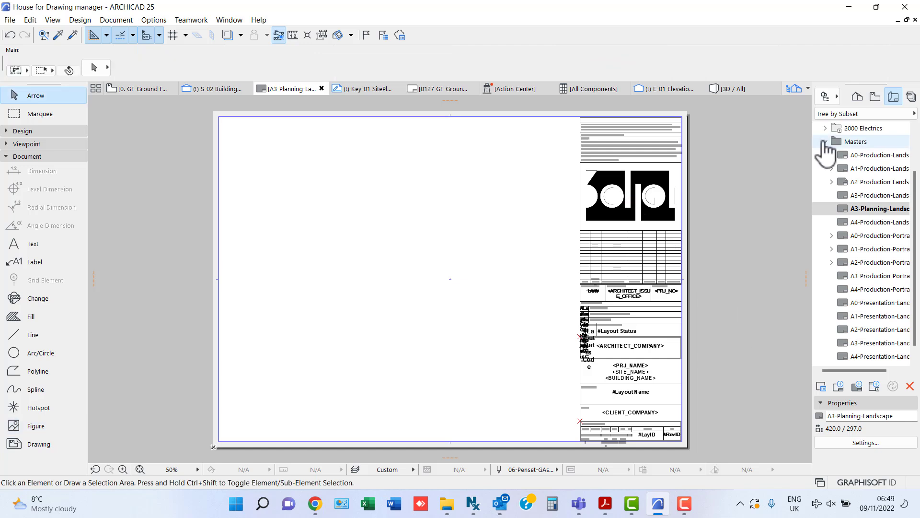
Open the 0127 GF-Ground Floor layout from the proposed plans in the 0000 Design subset
click(825, 141)
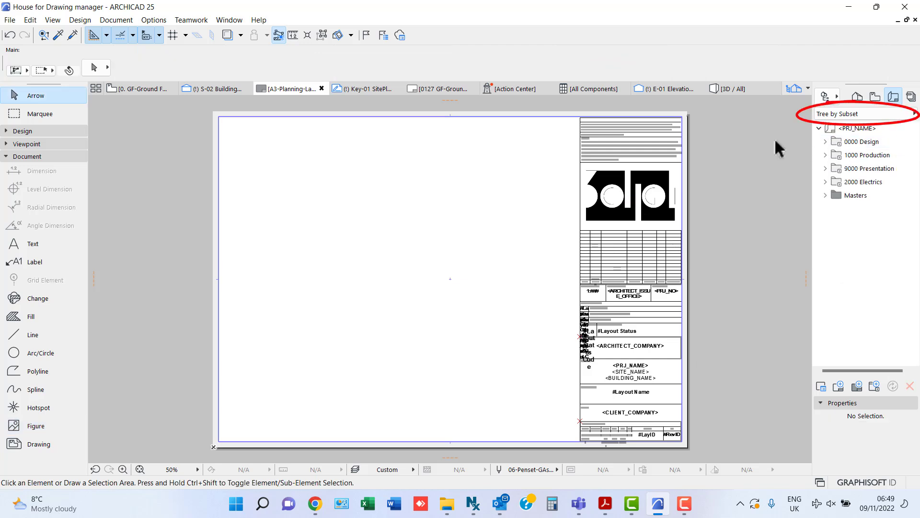
click(871, 114)
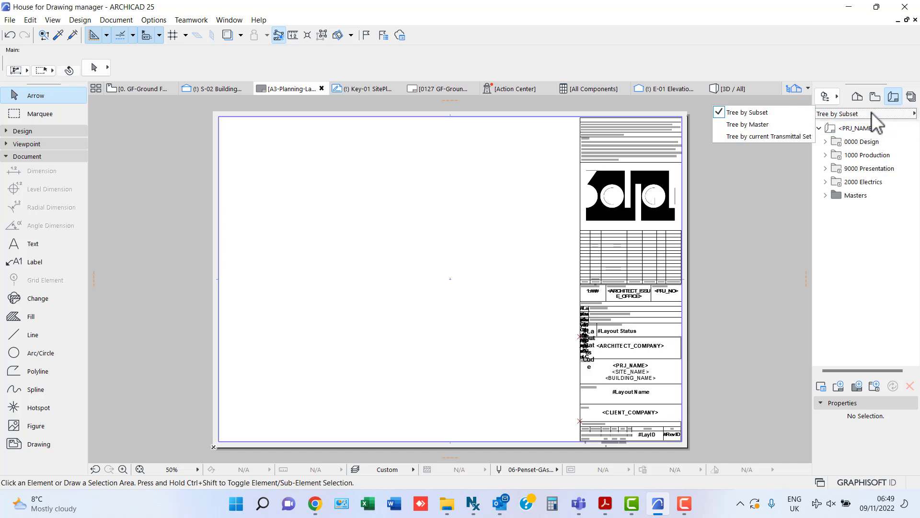
click(872, 113)
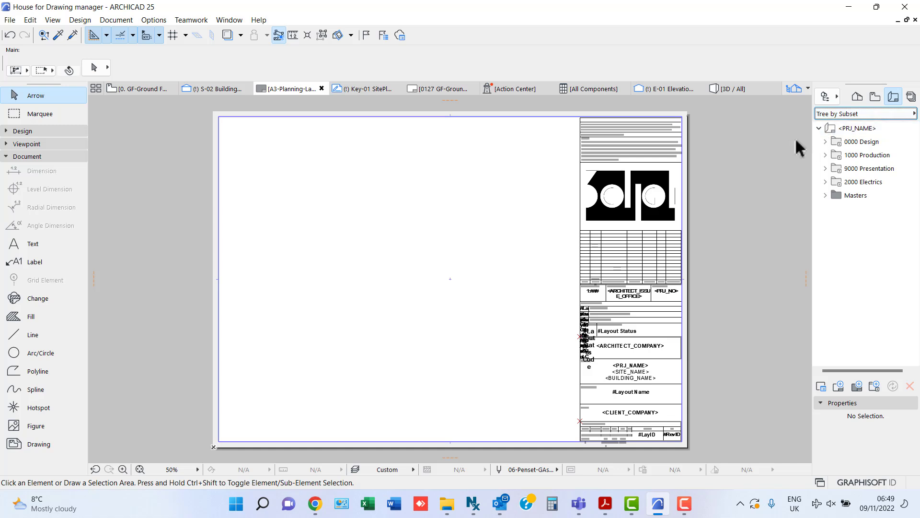
click(826, 142)
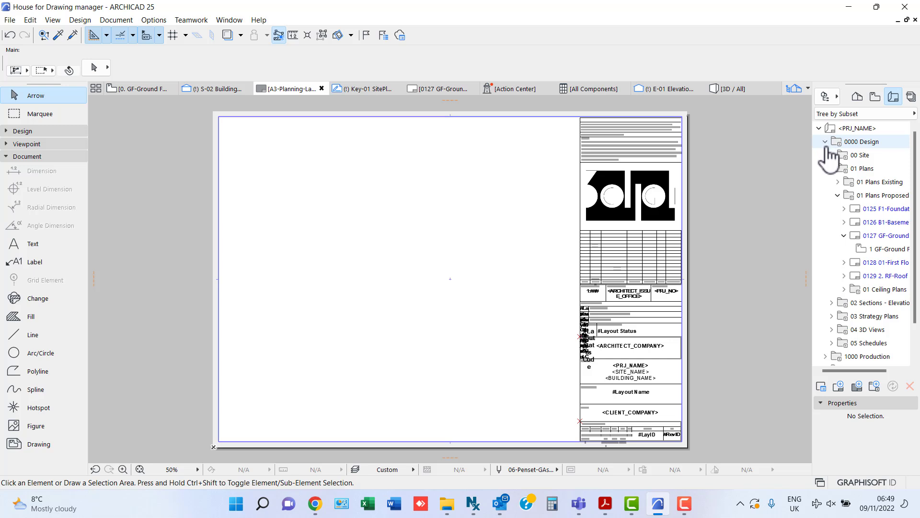
double_click(870, 236)
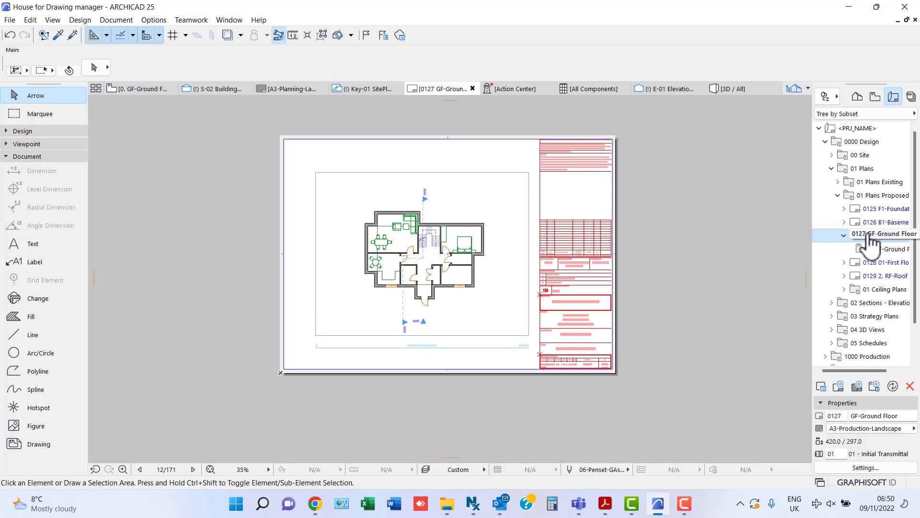
right_click(868, 236)
click(821, 384)
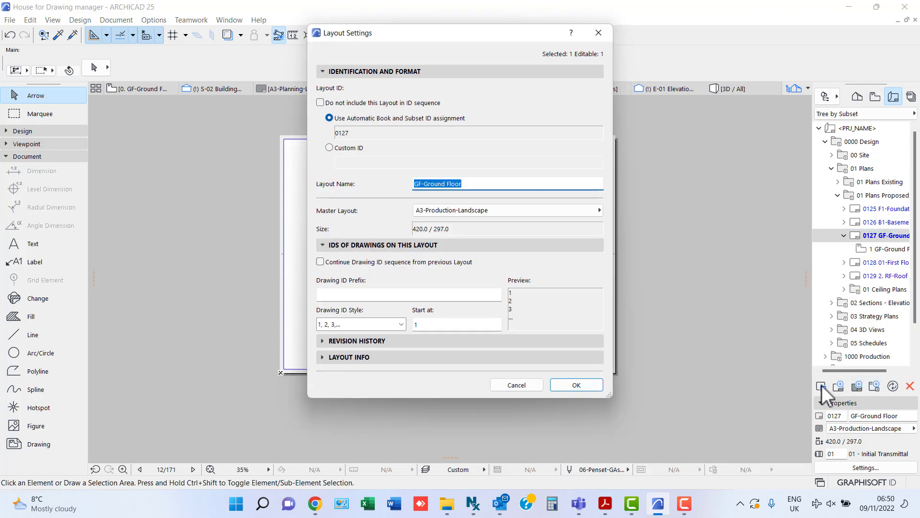
click(516, 214)
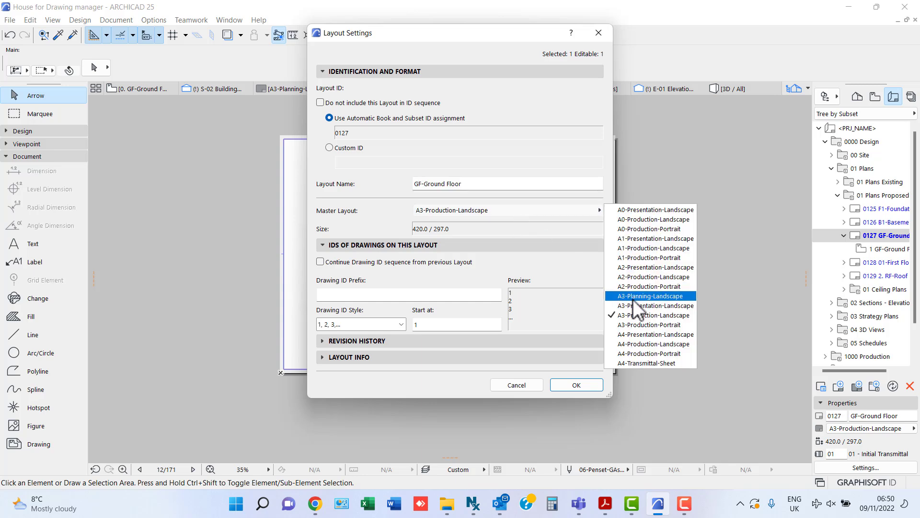
key(Escape)
key(Escape)
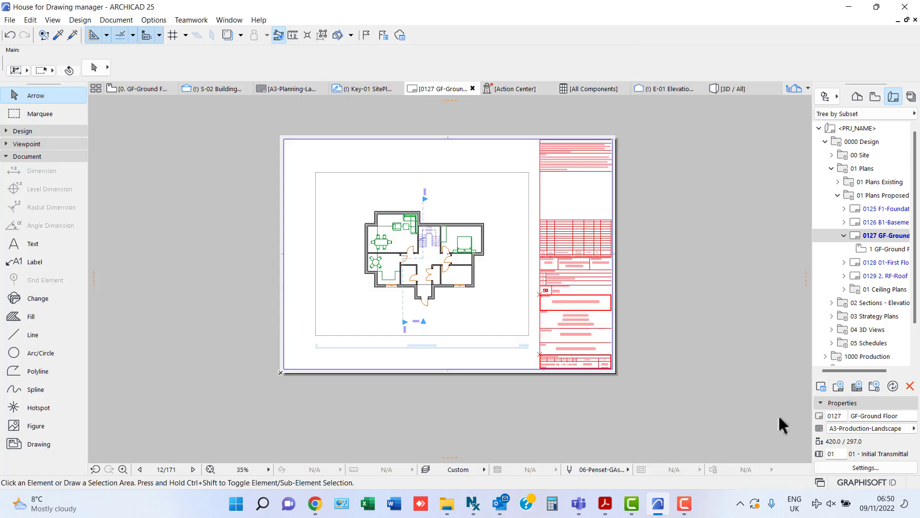
Assign the A3-Planning-Landscape master layout to the 0127 GF-Ground Floor layout
click(860, 429)
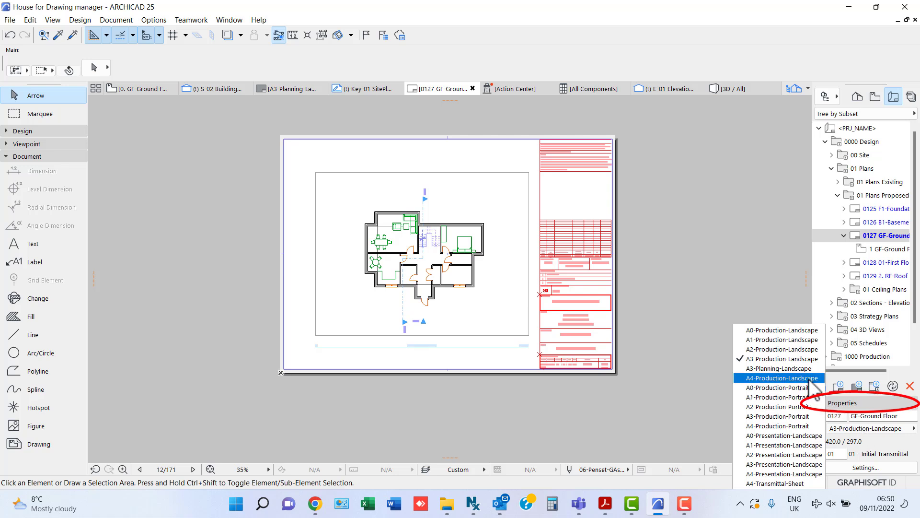
click(778, 368)
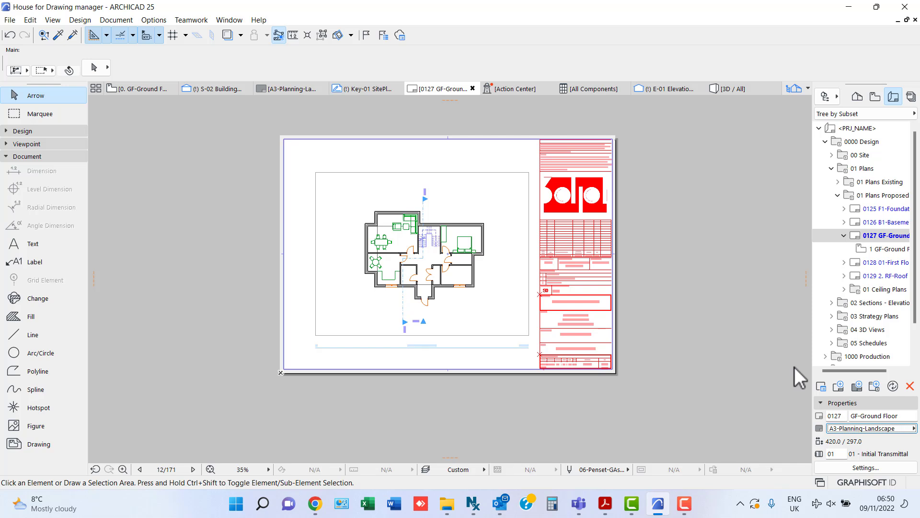
Open the 1127 GF-Ground Floor layout from 11 Plans Proposed in the 1000 Production subset
click(825, 142)
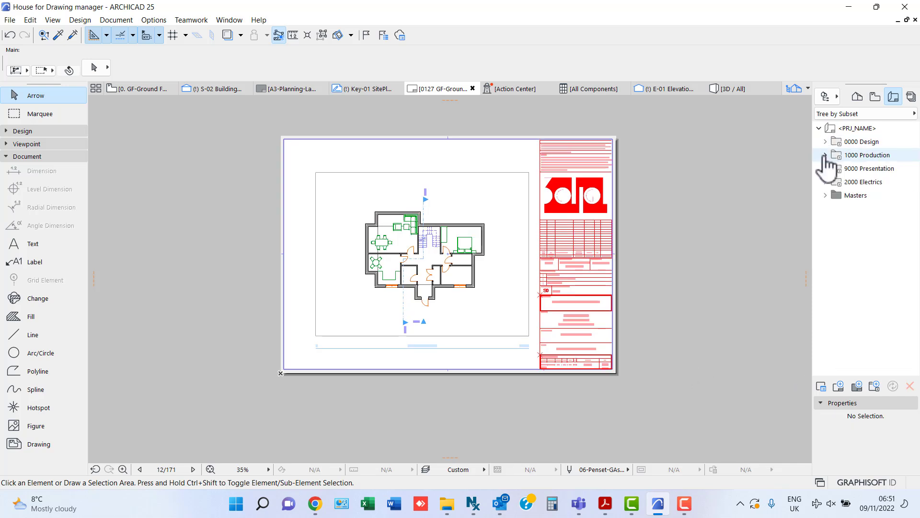
click(825, 154)
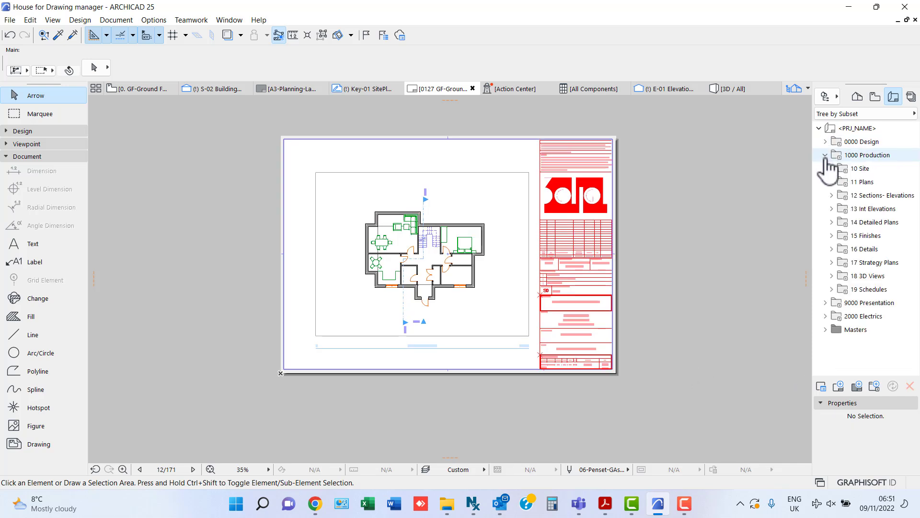
click(831, 182)
double_click(881, 248)
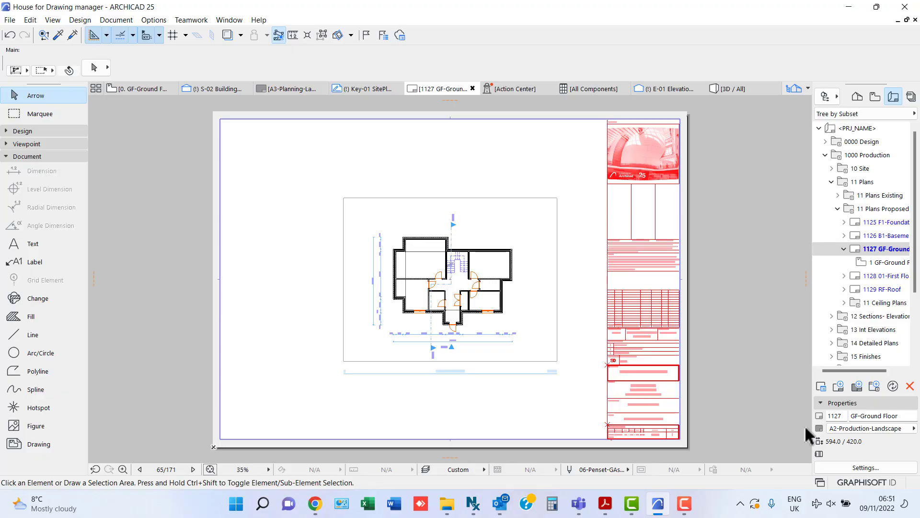
Move the ground floor drawing to the sheet's lower left corner and crop its frame at the top and both sides
click(510, 329)
drag(466, 278, 354, 345)
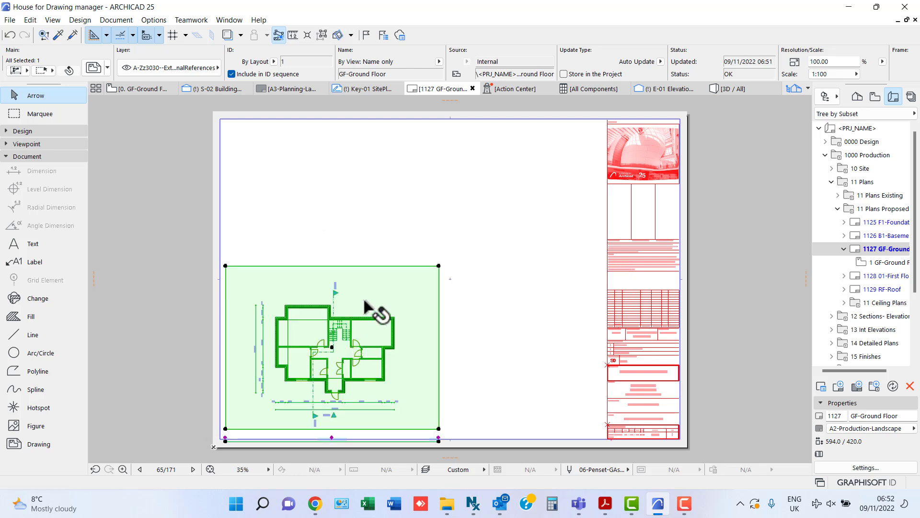
drag(362, 266, 370, 280)
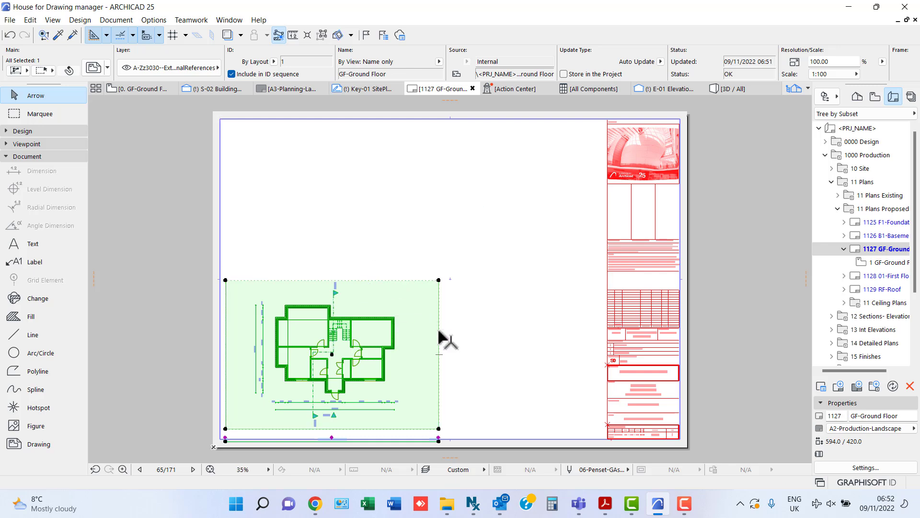
drag(438, 334, 403, 334)
drag(226, 349, 247, 351)
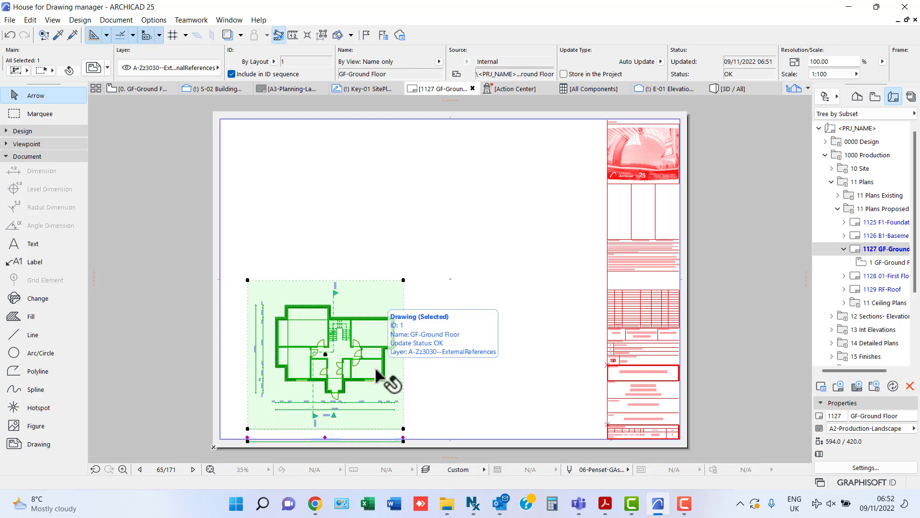
drag(380, 374, 364, 367)
click(438, 405)
Copy the 01-First Floor drawing from layout 1128 and paste it onto layout 1127 GF-Ground Floor
click(889, 276)
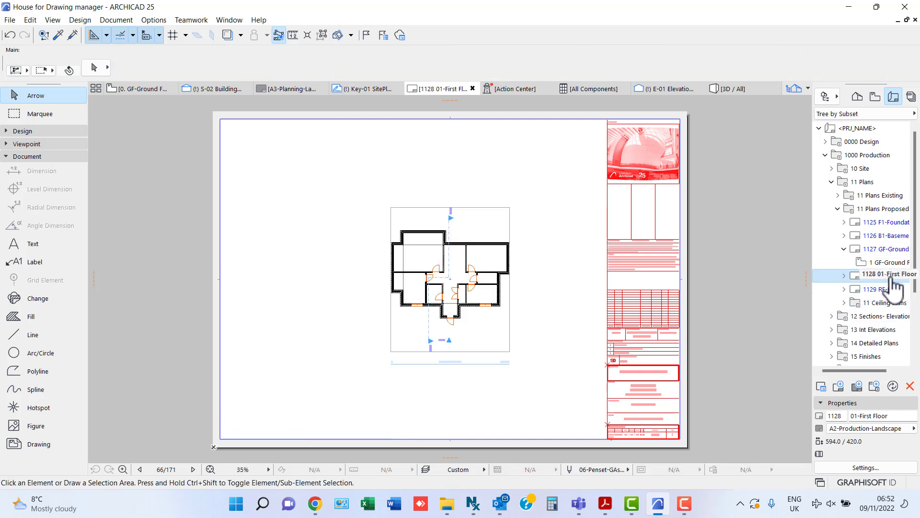
click(479, 233)
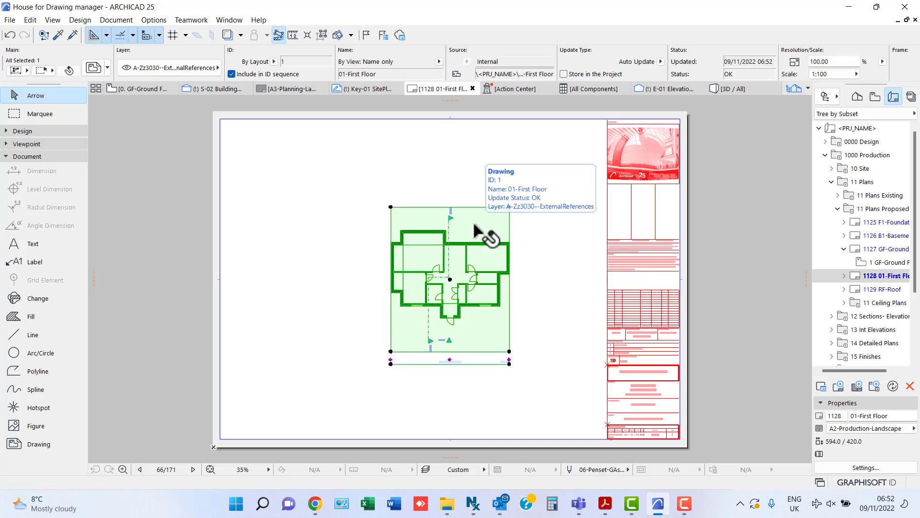
right_click(479, 233)
click(497, 338)
click(892, 249)
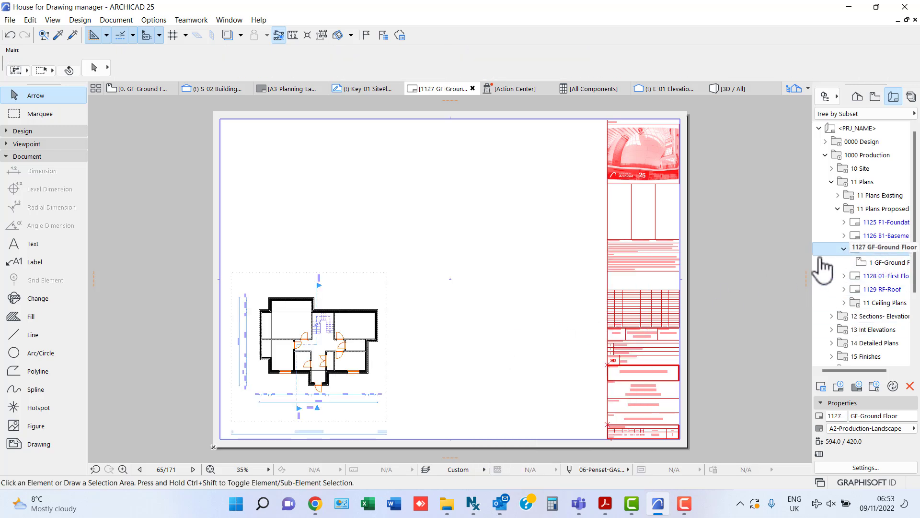
right_click(488, 297)
click(506, 308)
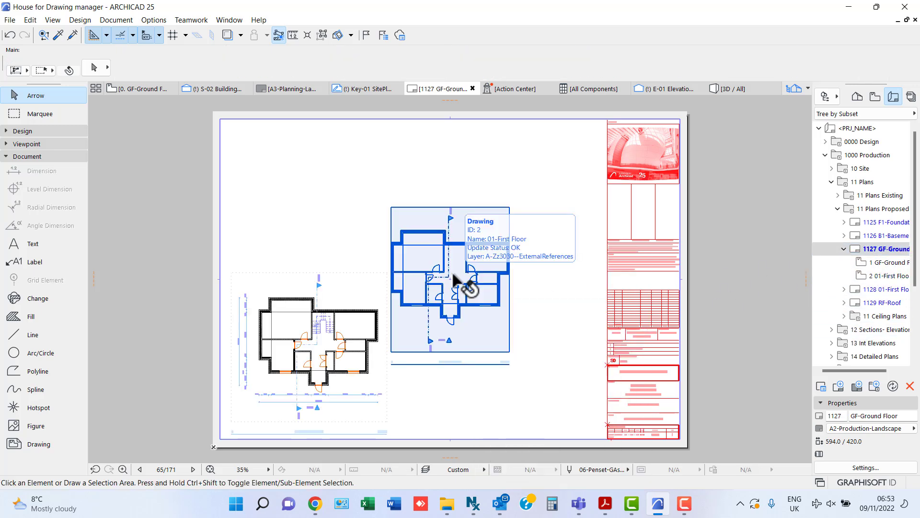
Move the first floor drawing directly above the ground floor plan, aligned with its left wall
click(454, 278)
mouse_move(391, 291)
mouse_down()
mouse_move(259, 280)
mouse_move(260, 223)
mouse_up()
click(414, 258)
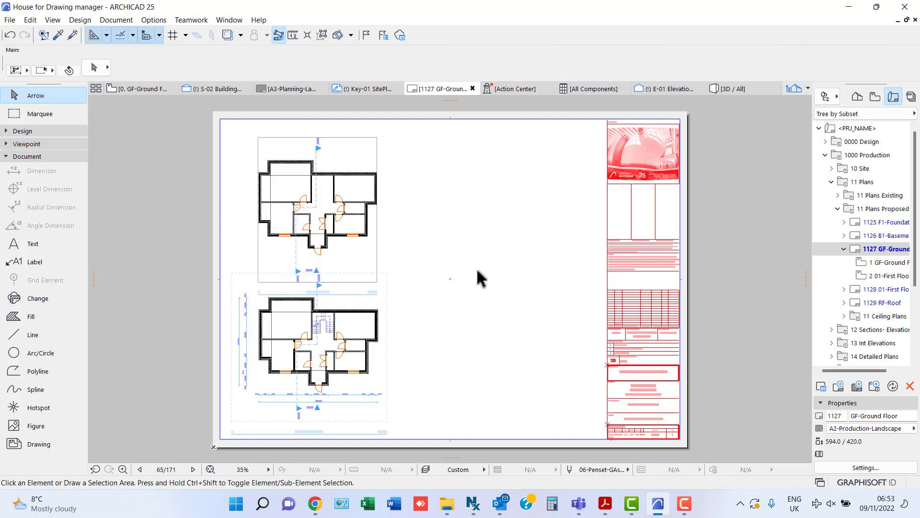
Save a view of the S-02 Building Section and place it in the empty upper area of layout 1127
click(875, 97)
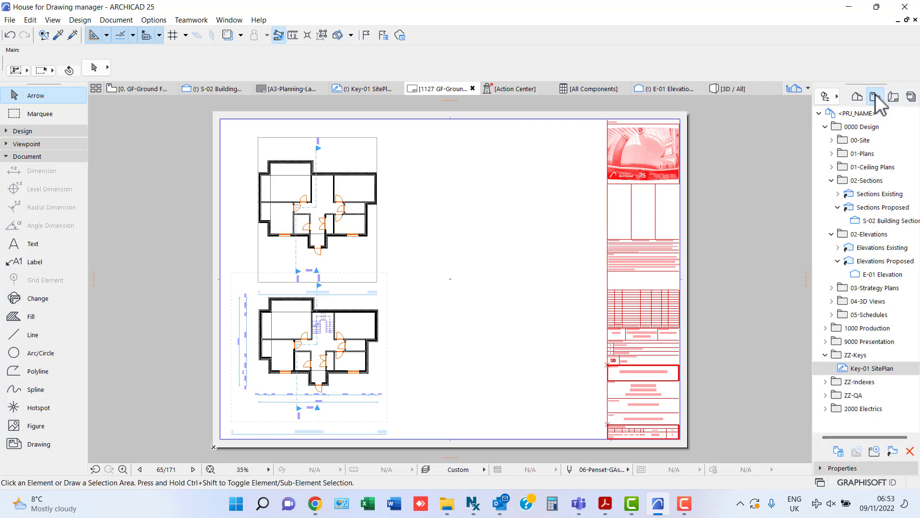
double_click(872, 220)
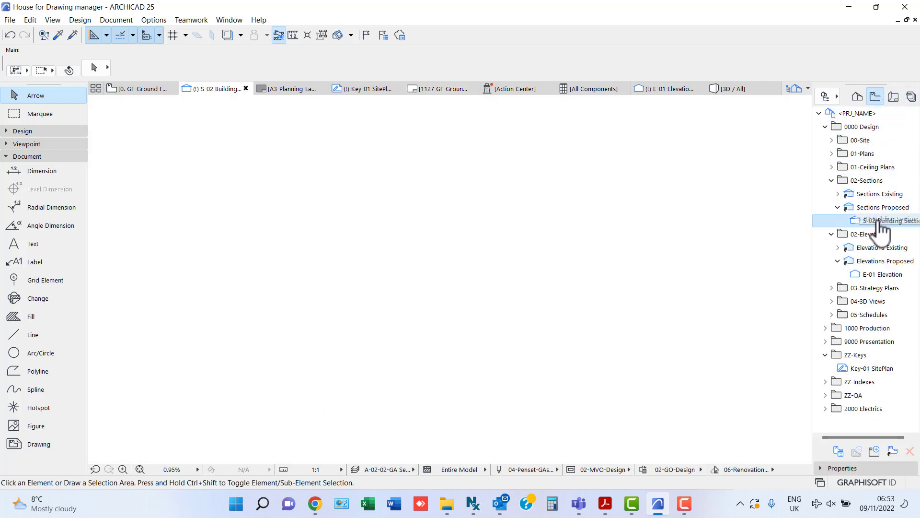
right_click(746, 237)
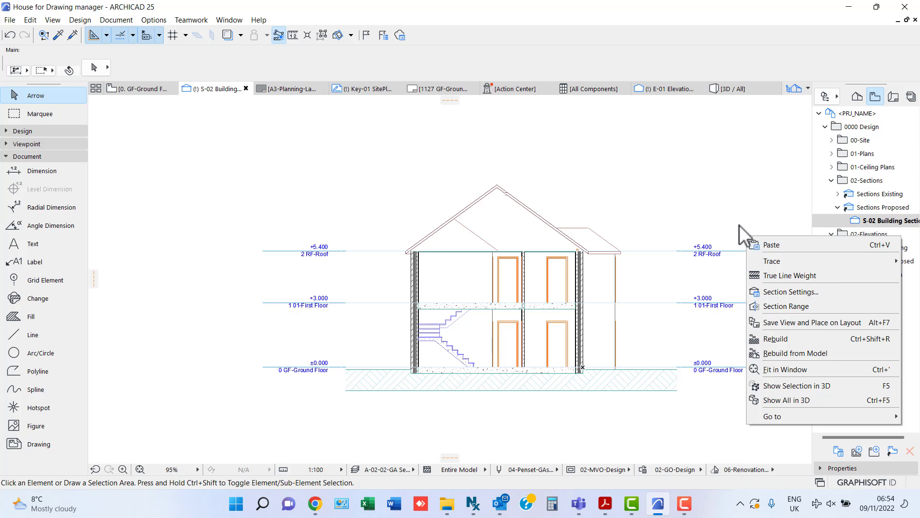
click(772, 324)
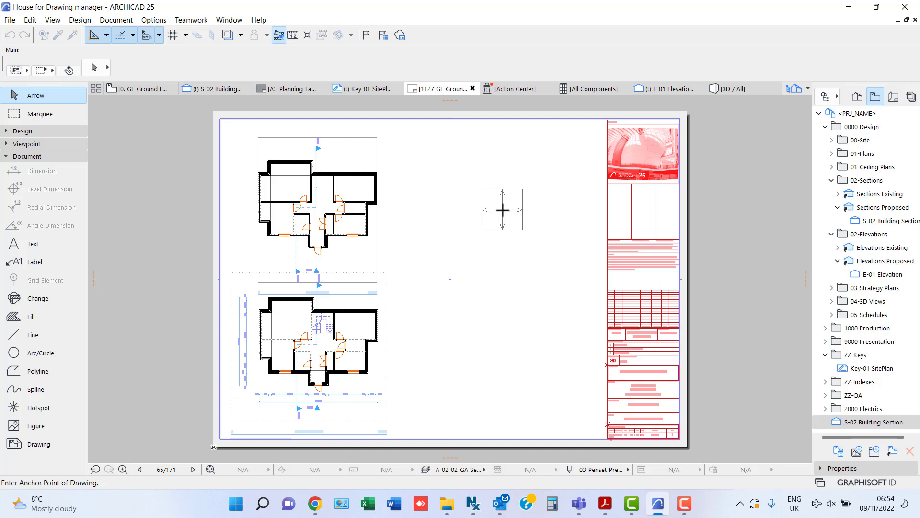
click(502, 209)
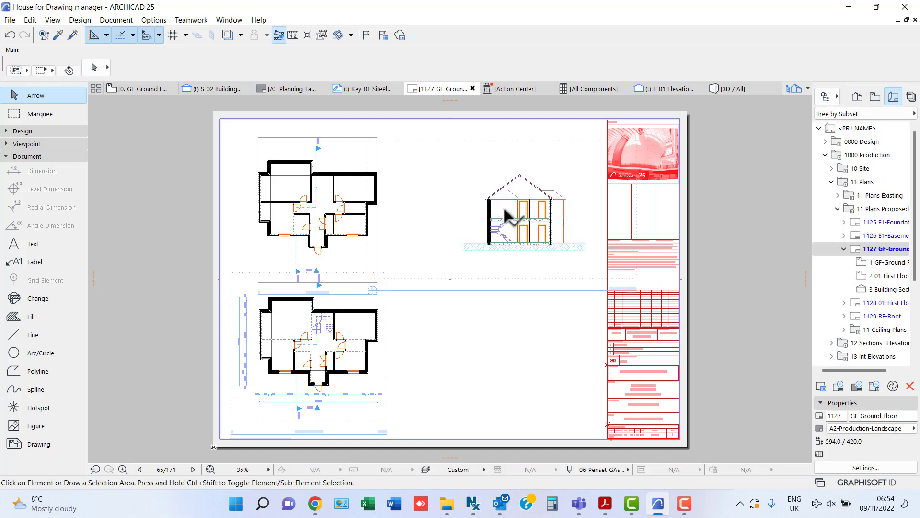
Crop the building section drawing's left and right sides and move it up beside the first floor plan
click(508, 213)
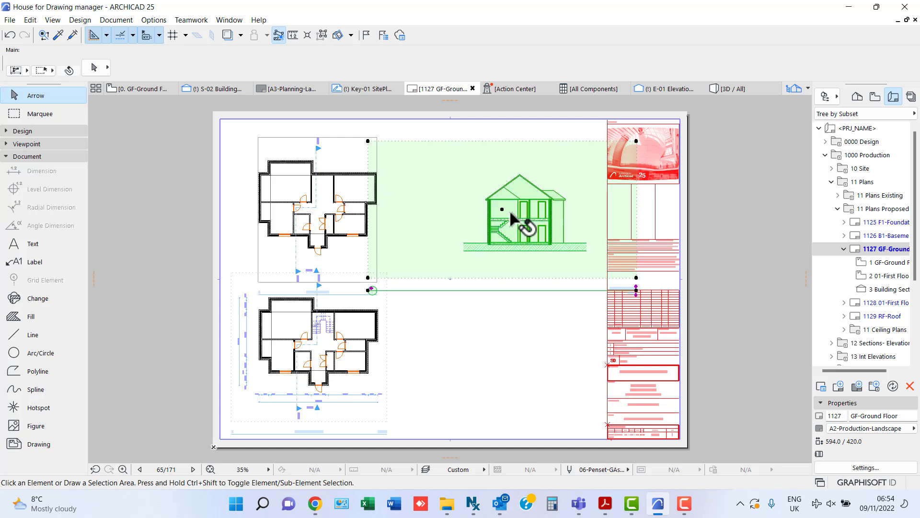
click(370, 263)
click(461, 264)
click(599, 225)
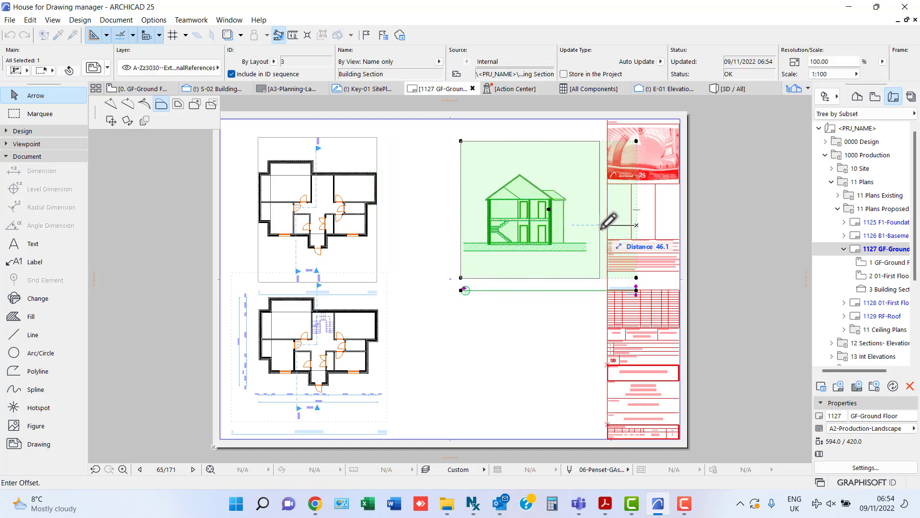
click(592, 225)
key(ctrl+d)
click(490, 244)
click(441, 231)
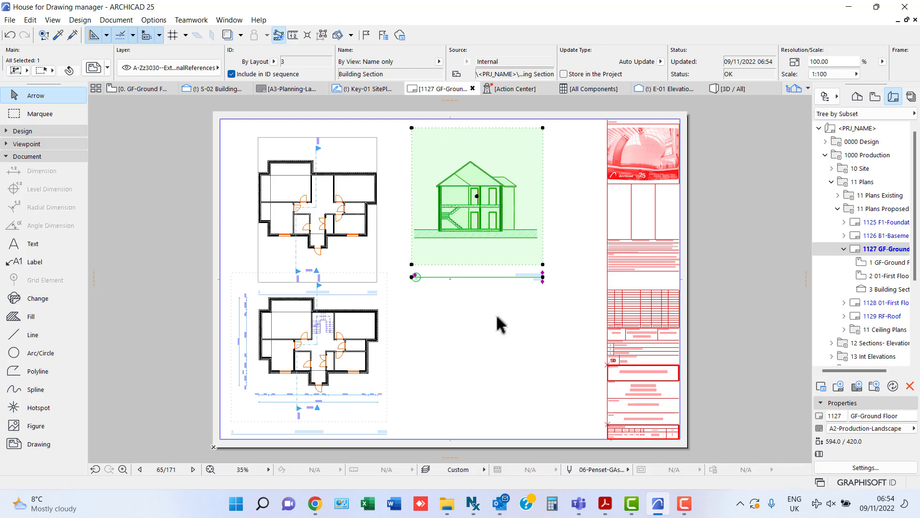
click(496, 314)
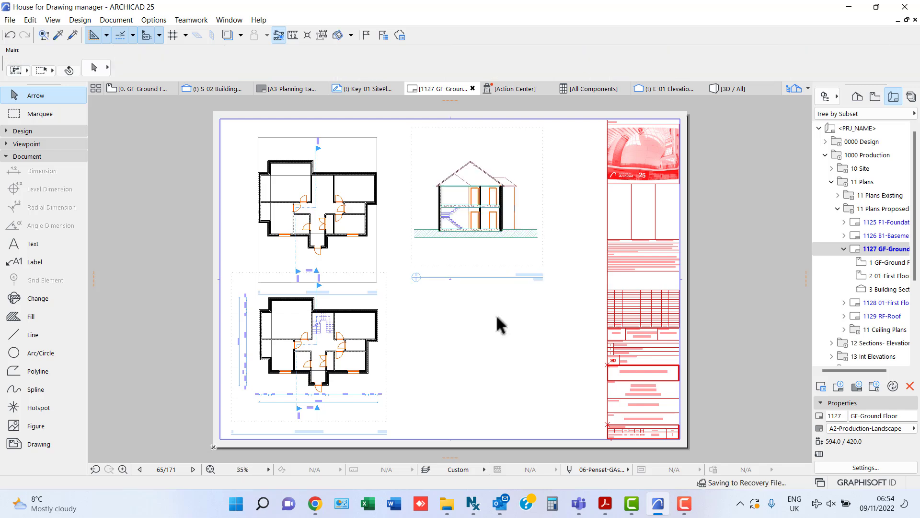
Organise the layout book tree by master and open the 0127 GF-Ground Floor layout listed under A3-Planning-Landscape
click(914, 113)
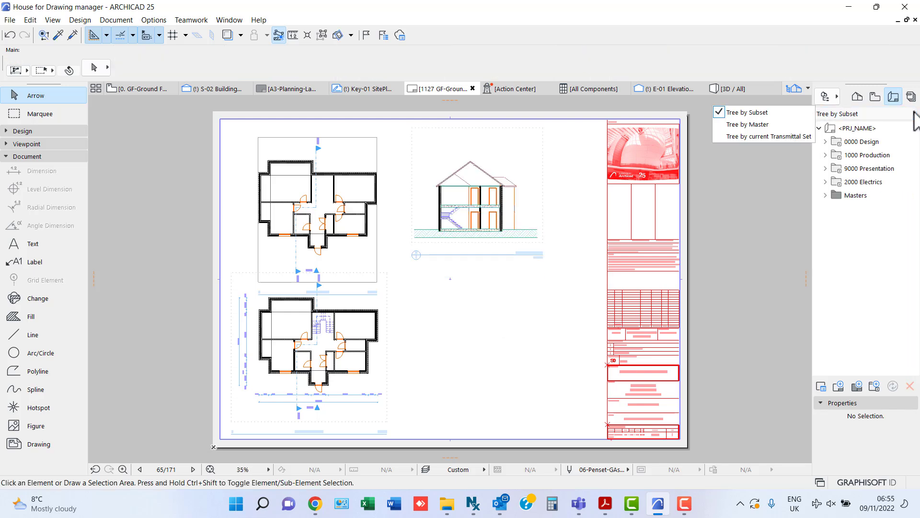
click(764, 125)
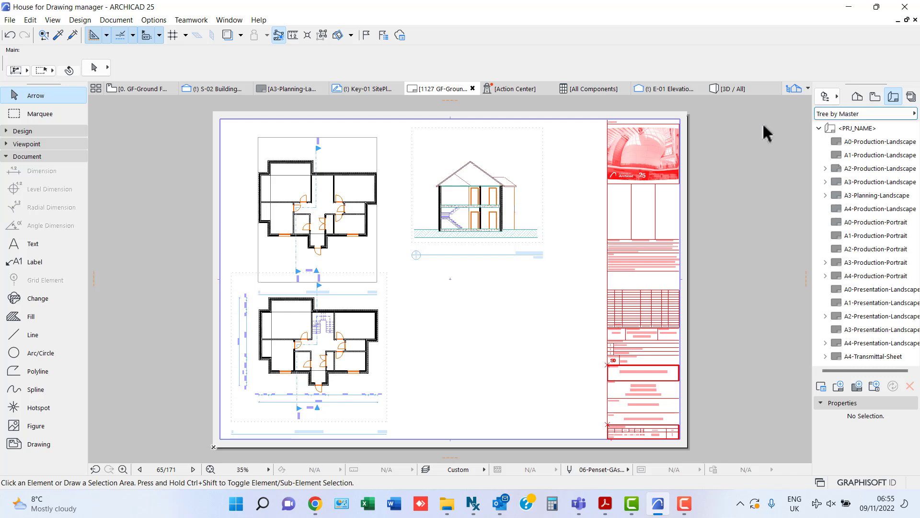
double_click(868, 197)
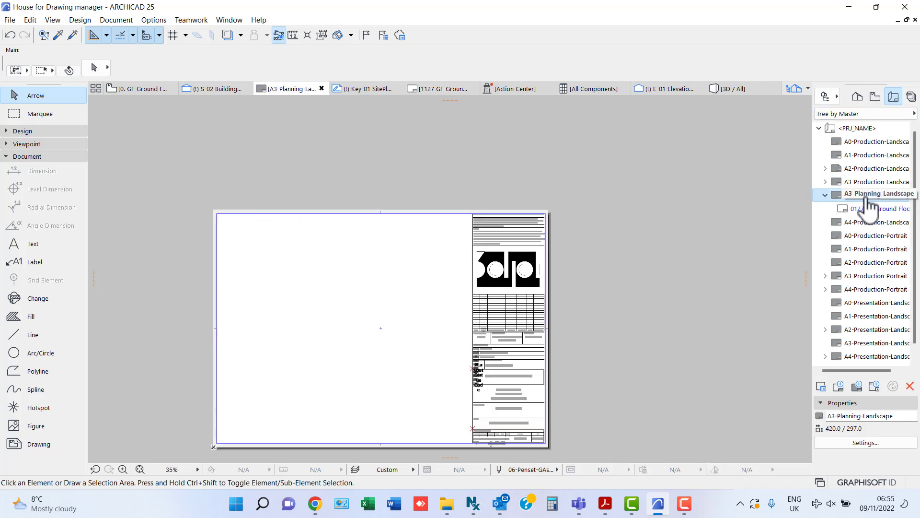
middle_drag(571, 340, 634, 260)
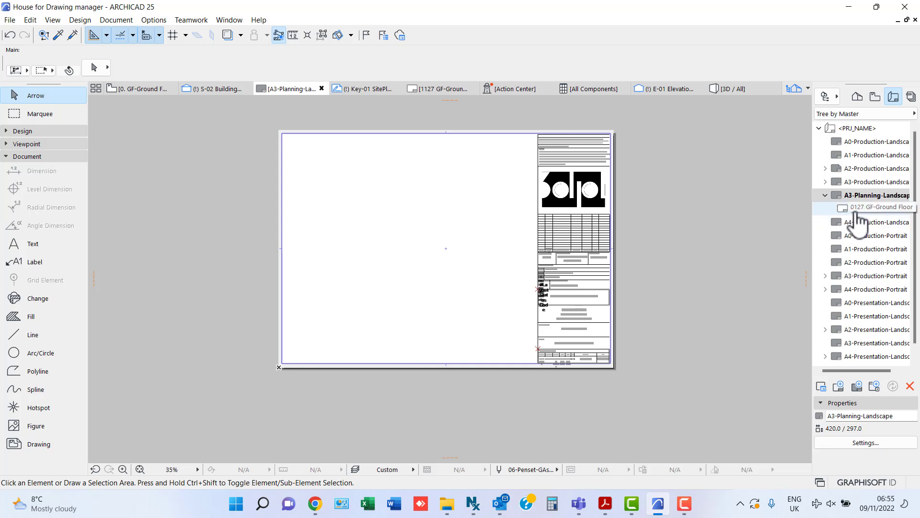
double_click(873, 209)
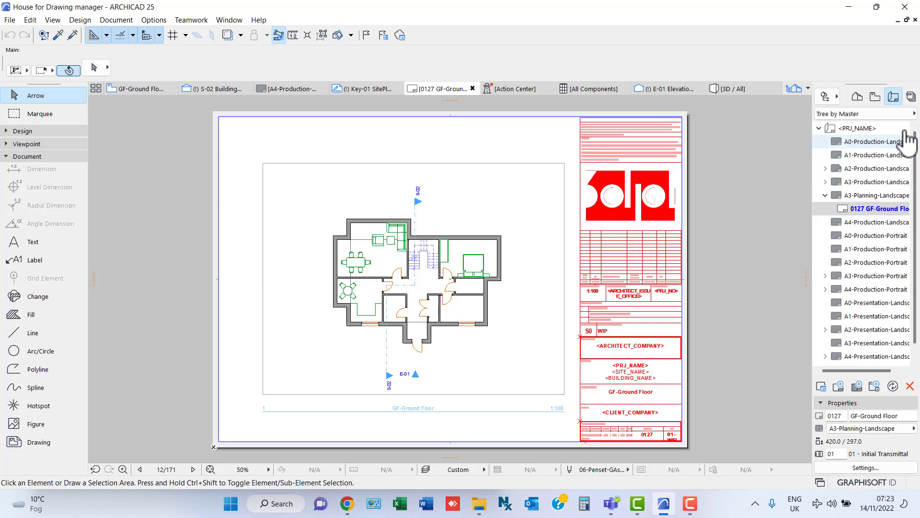
Organise the layout book tree by current transmittal set and open the 1913 Drawing Transmittal layout under 19 Schedules to examine its drawing list
click(913, 113)
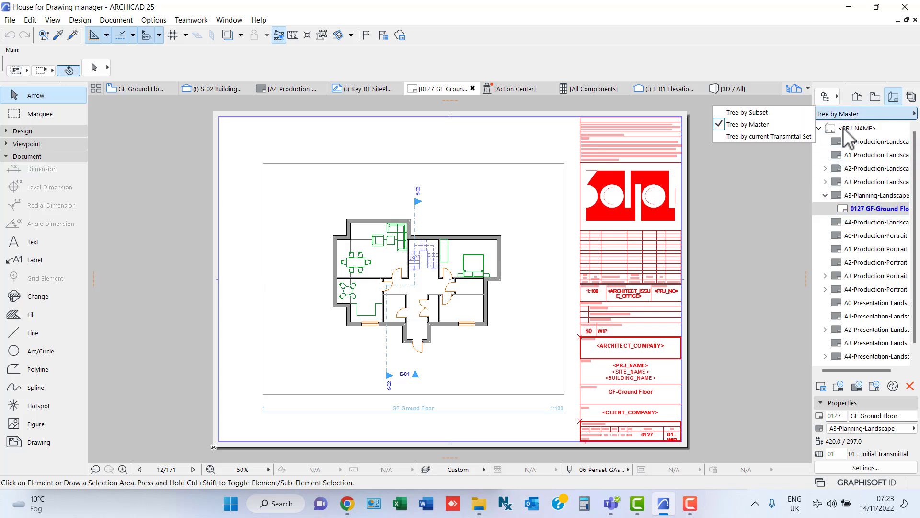
click(790, 137)
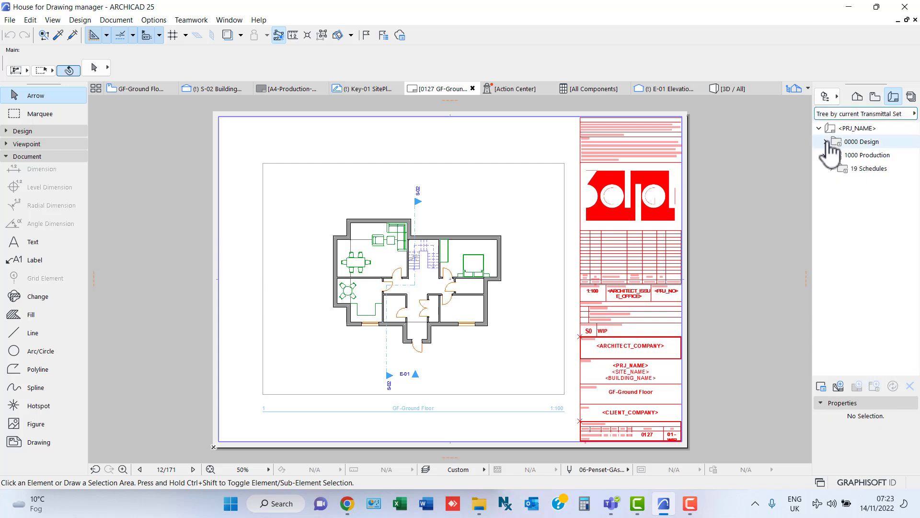
click(846, 171)
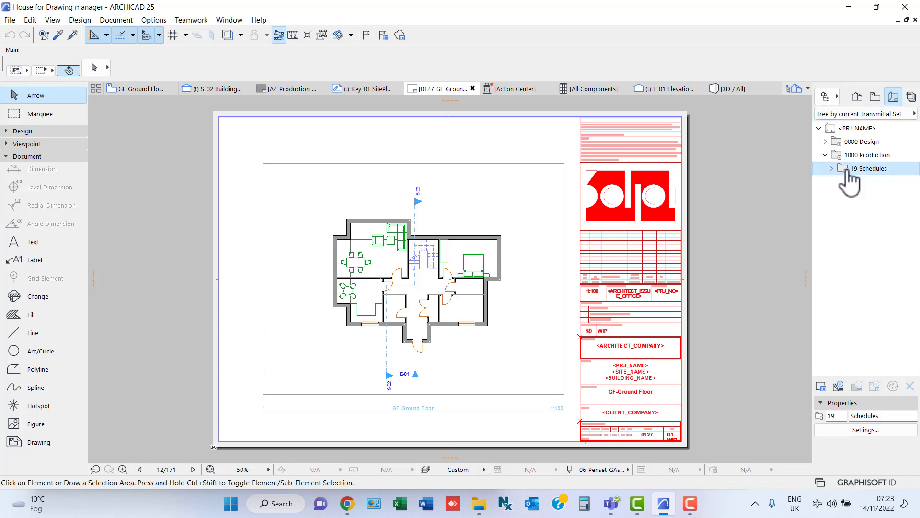
double_click(846, 172)
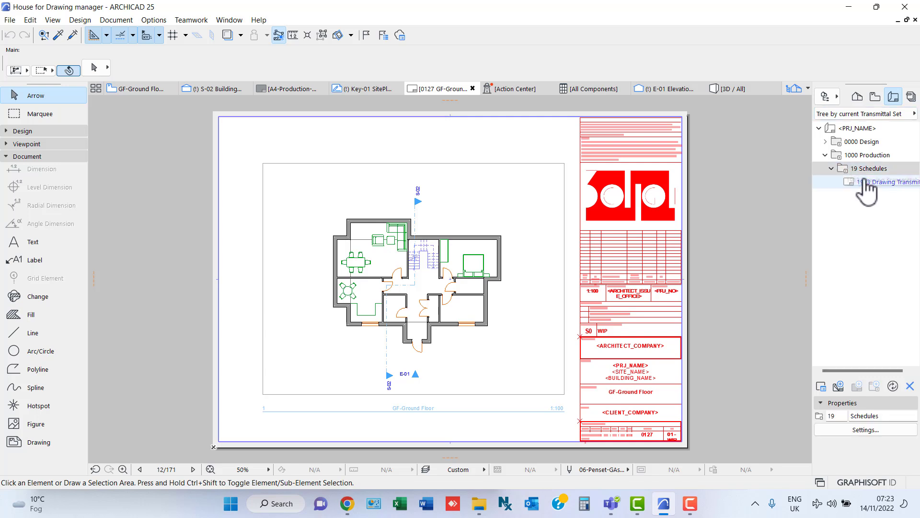
double_click(876, 181)
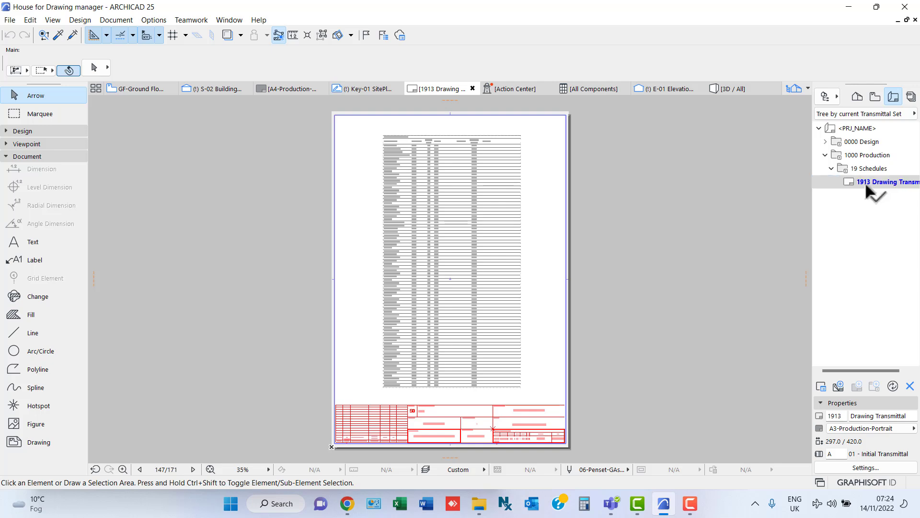
scroll(441, 376, up, 3)
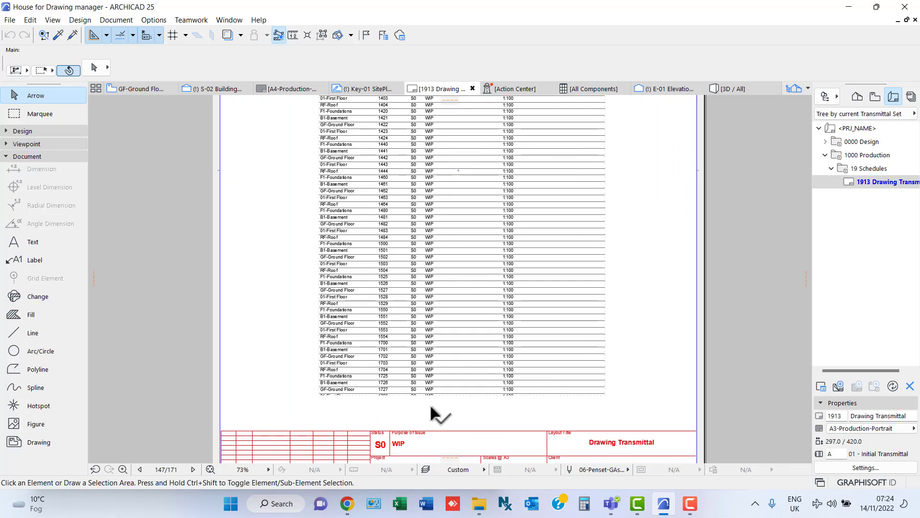
scroll(431, 441, up, 3)
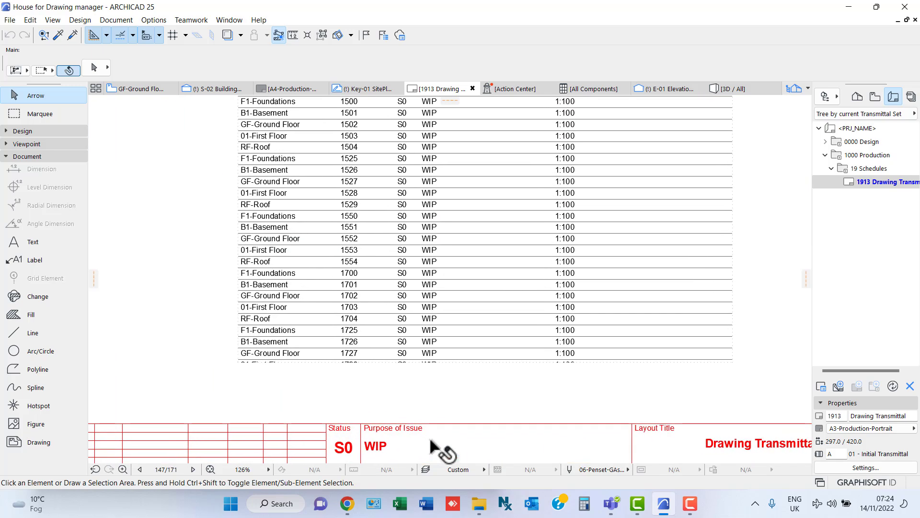